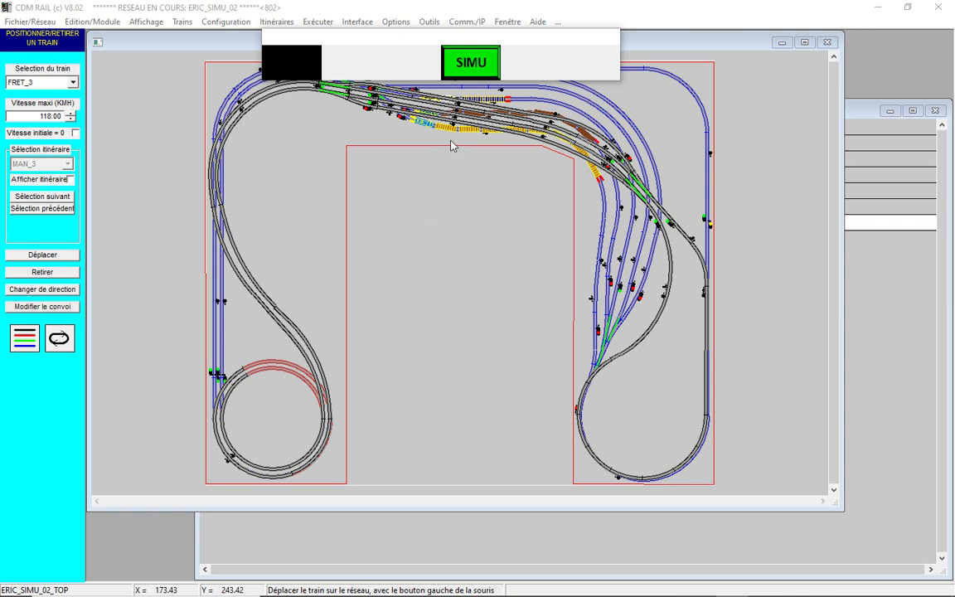
# - Start the train simulation and move the simulation toolbar into the empty centre of the layout
pyautogui.moveTo(451, 137)
pyautogui.moveTo(846, 583)
pyautogui.click(474, 66)
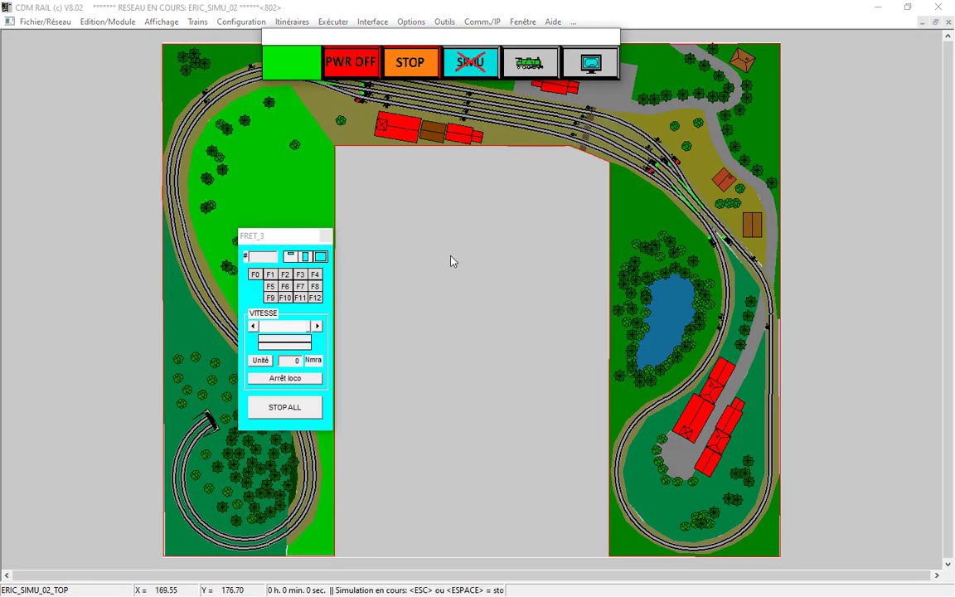
pyautogui.moveTo(471, 48); pyautogui.dragTo(505, 238)
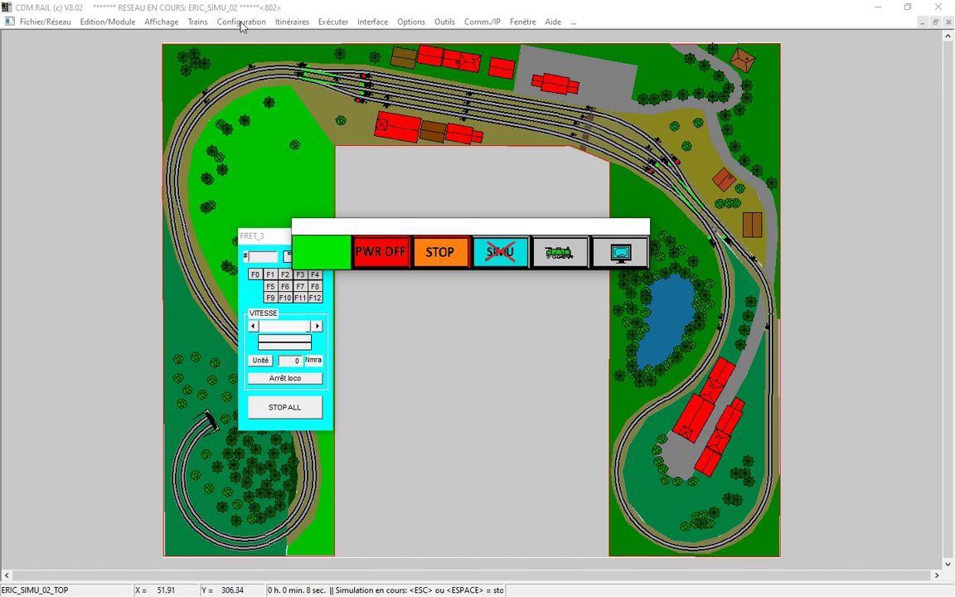
# - Open the controller for FRET_1 as it leaves the staging yard and place it in the empty centre of the scenery view
pyautogui.scroll(3, 373, 187)
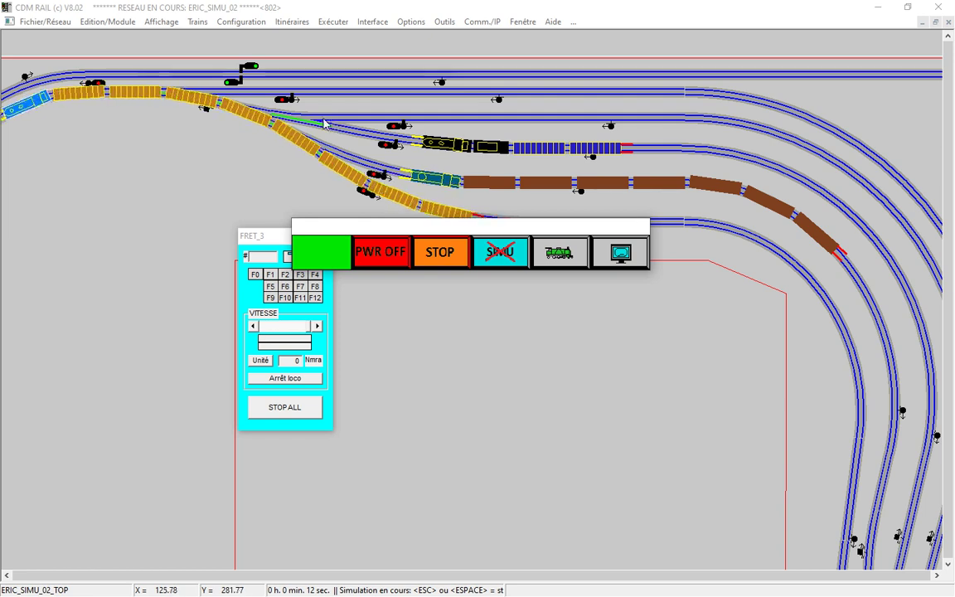
pyautogui.click(290, 138)
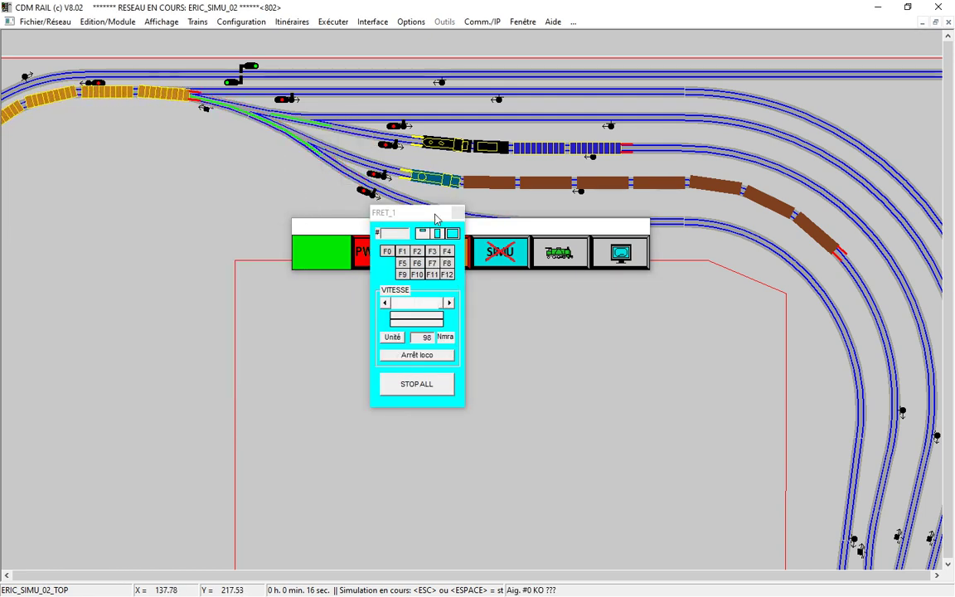
pyautogui.moveTo(435, 217); pyautogui.dragTo(349, 340)
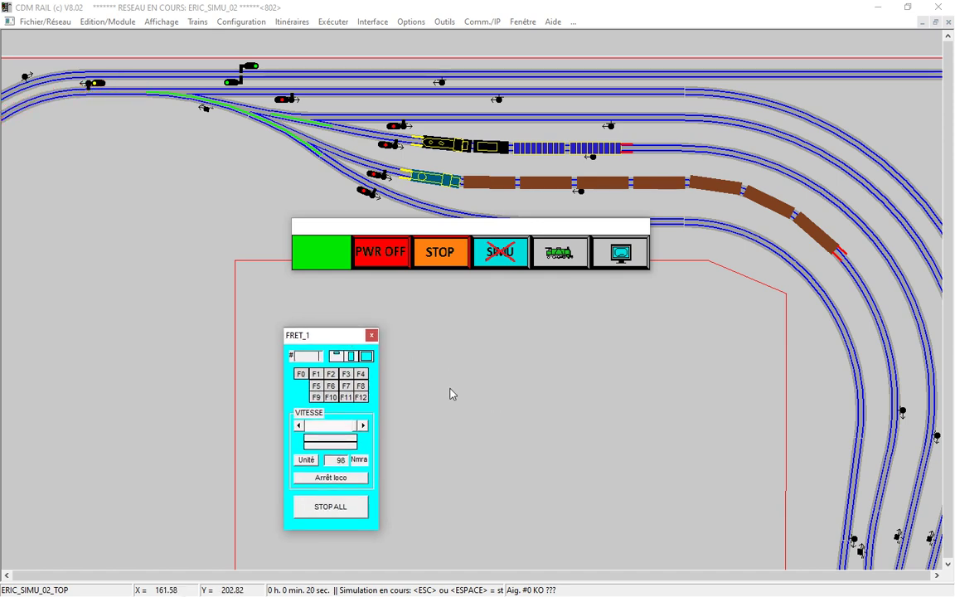
pyautogui.press('F1')
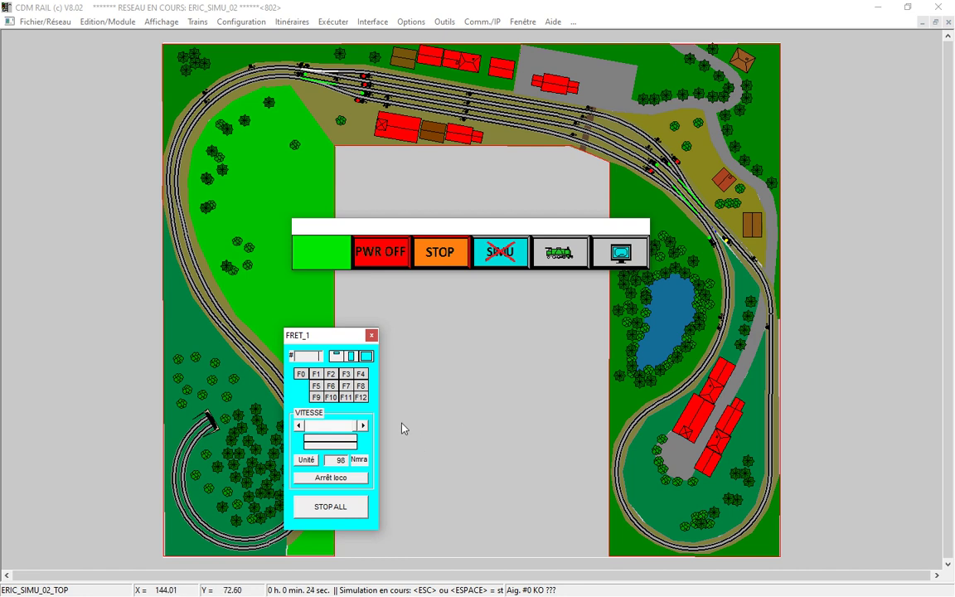
pyautogui.moveTo(348, 334); pyautogui.dragTo(494, 313)
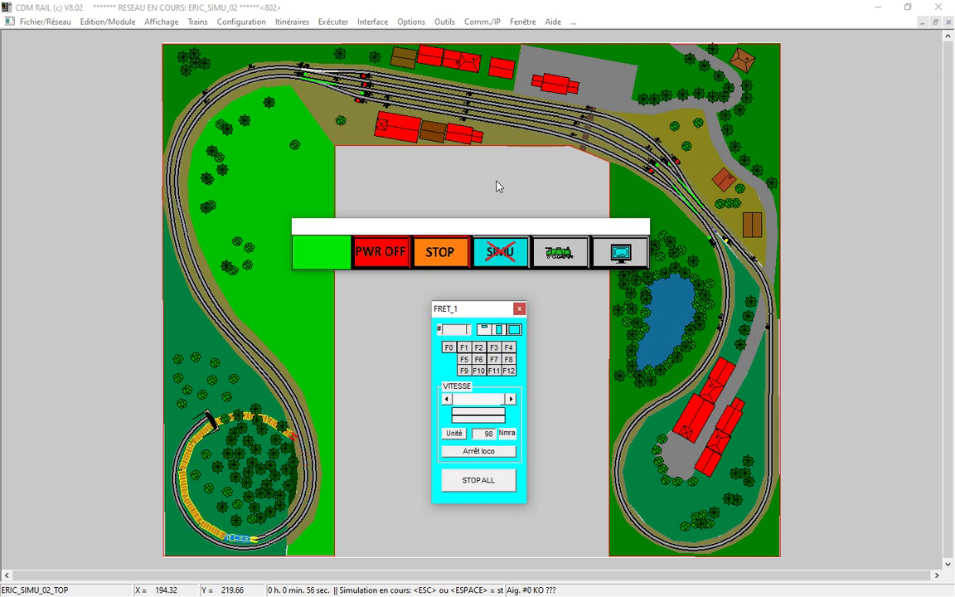
# - Stop FRET_1 in the station, expand its controller to the full version and release the train from its itinerary MAN_1
pyautogui.moveTo(300, 500)
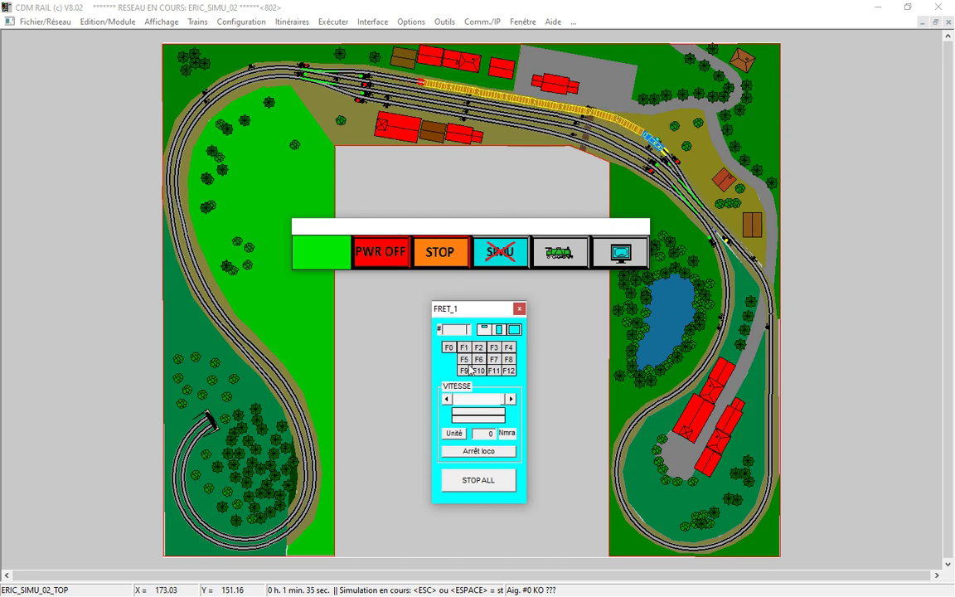
pyautogui.click(477, 452)
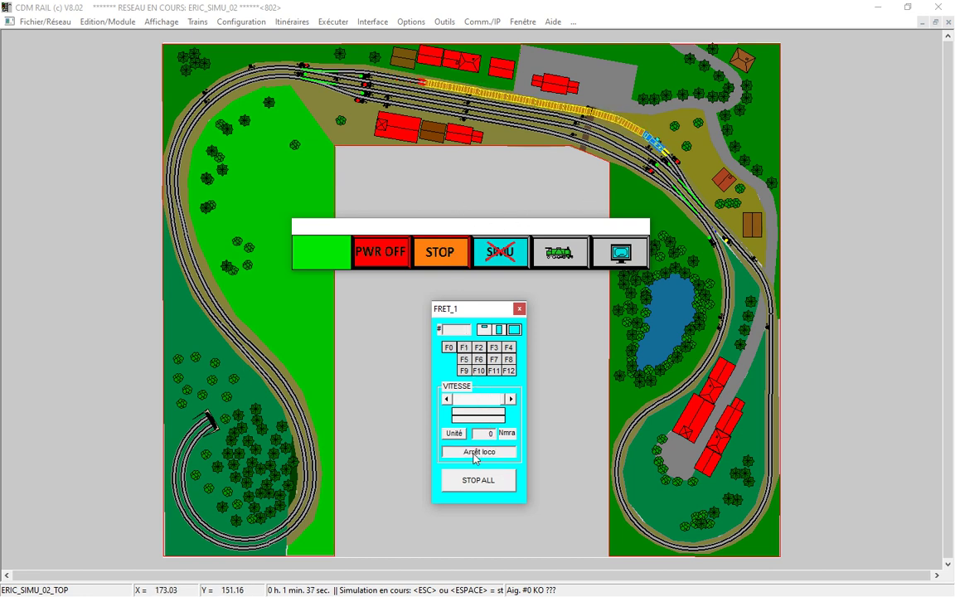
pyautogui.click(514, 330)
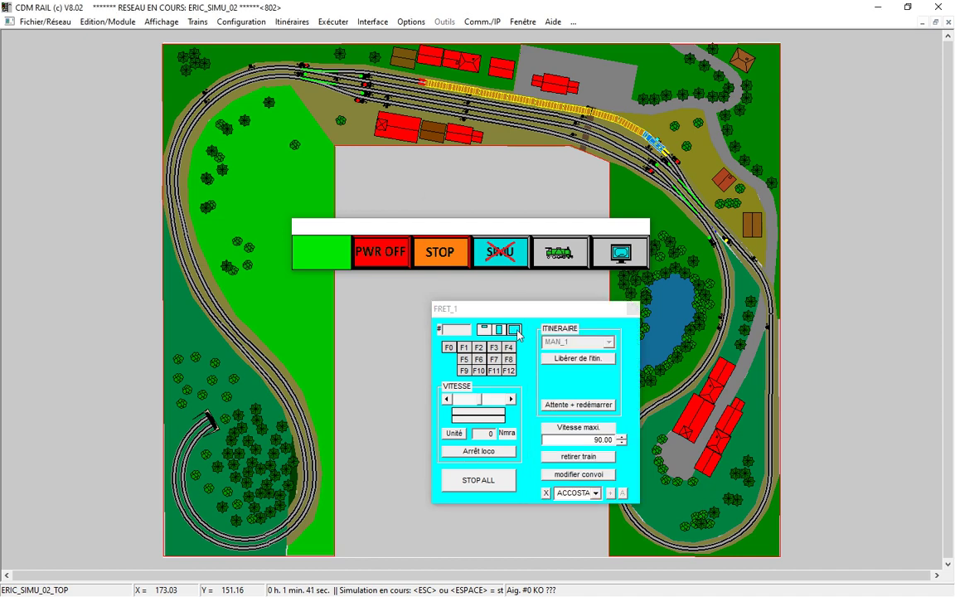
pyautogui.click(576, 359)
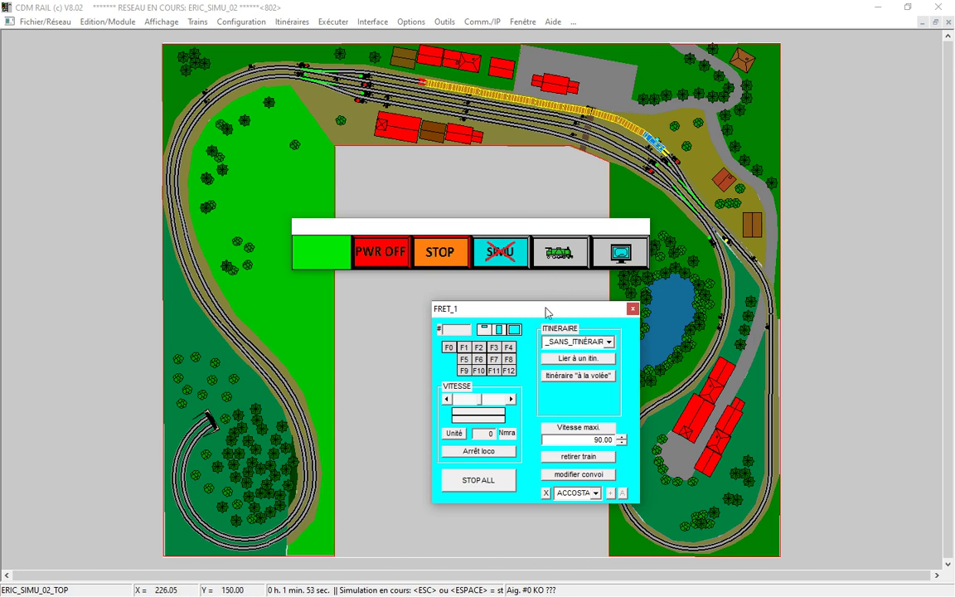
pyautogui.moveTo(546, 313); pyautogui.dragTo(468, 313)
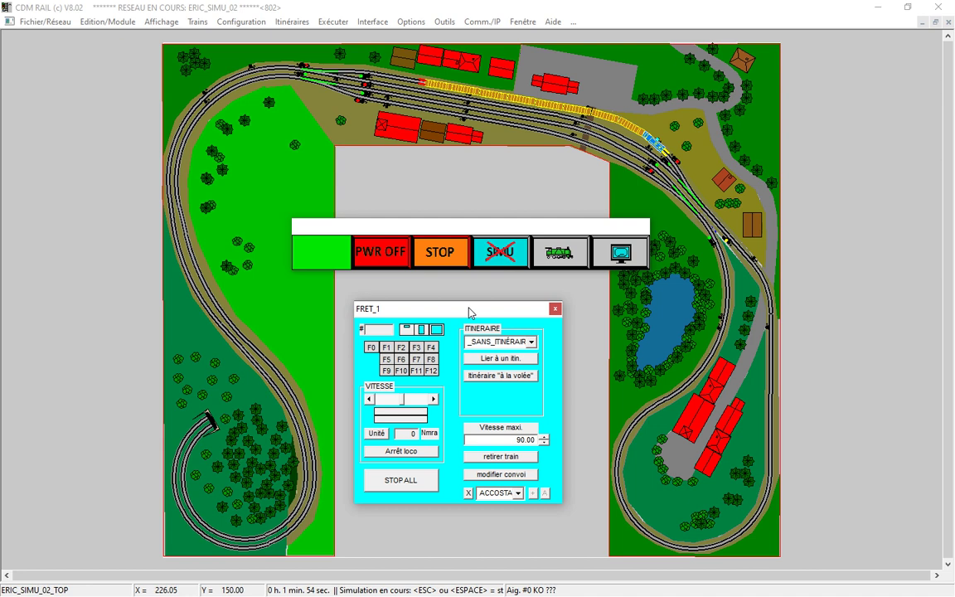
# - Open the train status window, widen it to show the whole consist and uncouple the last three wagons of FRET_1
pyautogui.click(561, 253)
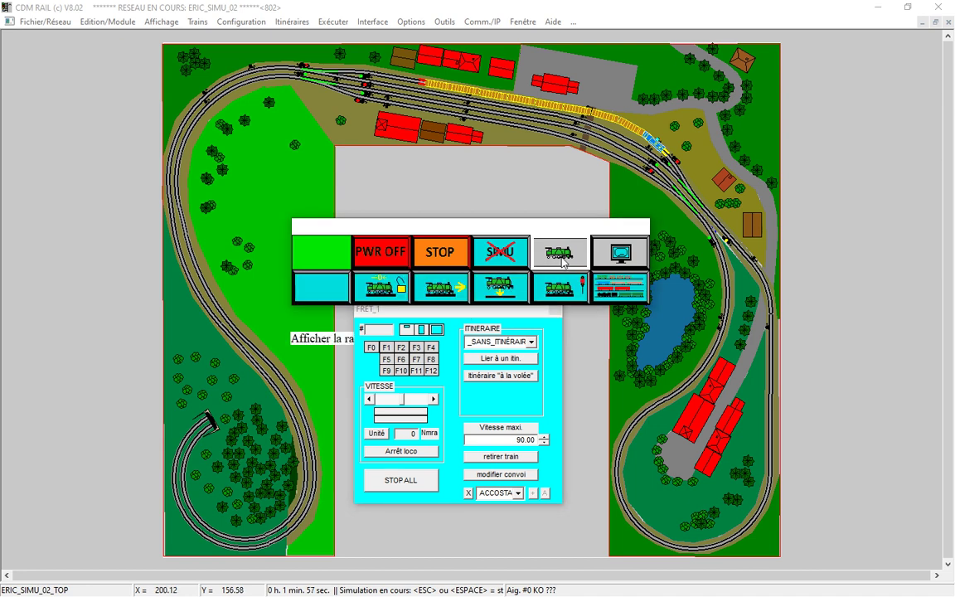
pyautogui.click(615, 295)
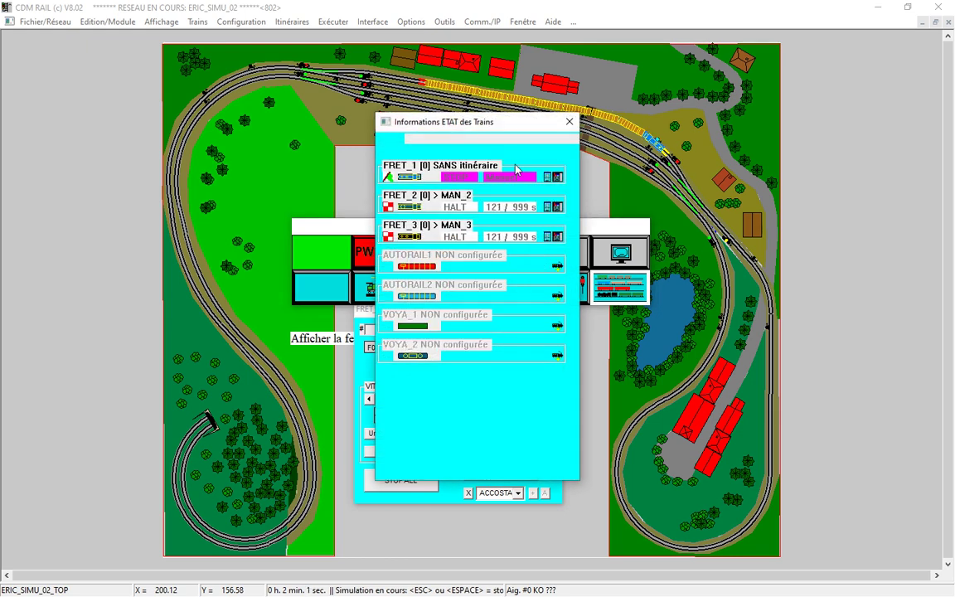
pyautogui.moveTo(512, 130); pyautogui.dragTo(500, 170)
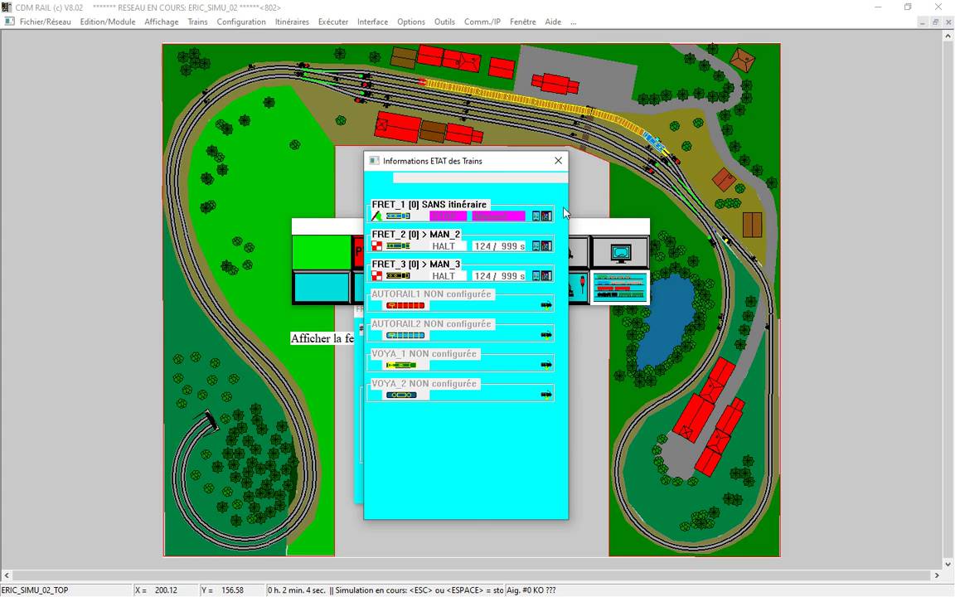
pyautogui.moveTo(568, 208); pyautogui.dragTo(627, 217)
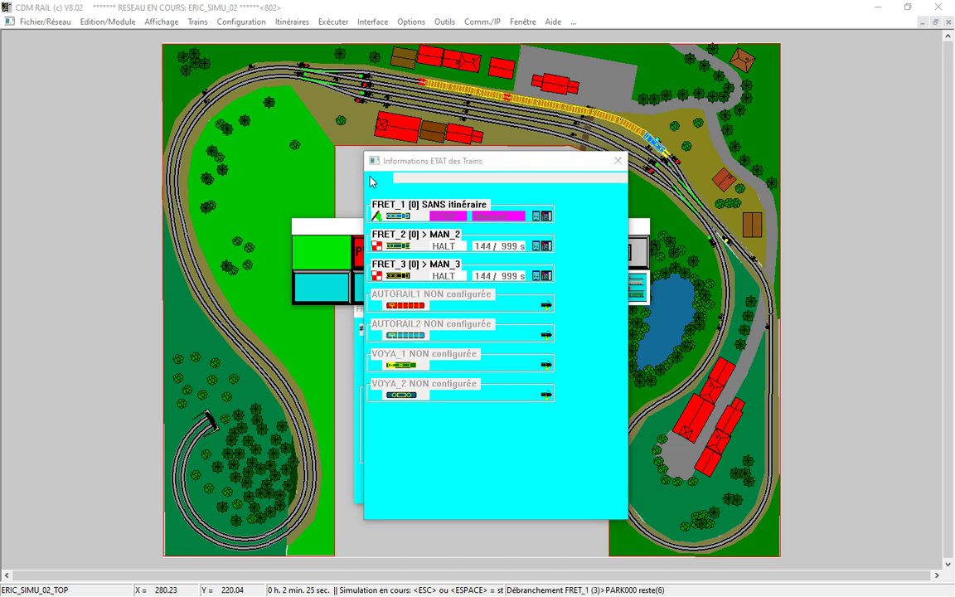
pyautogui.click(621, 165)
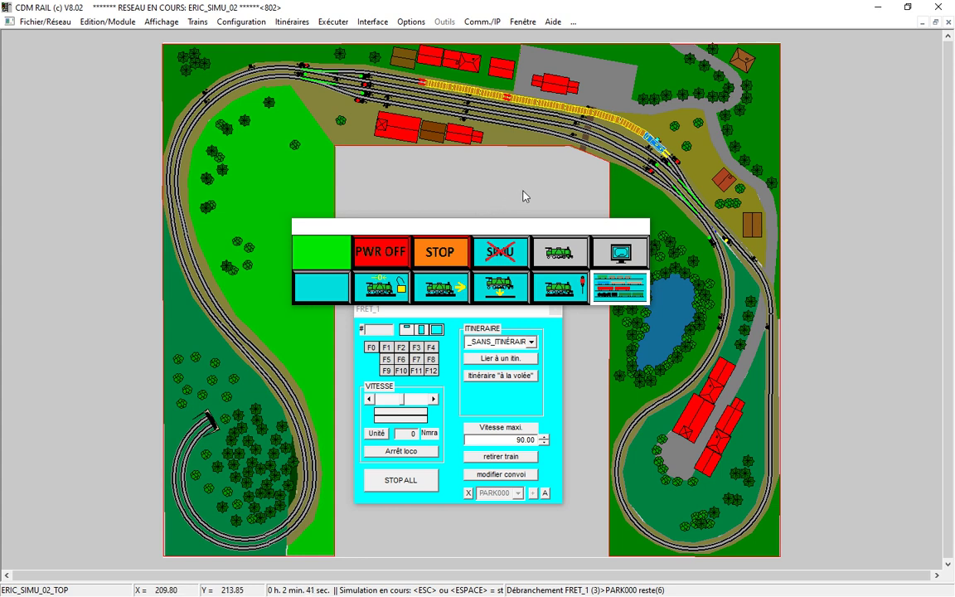
# - Uncouple two more wagons from the rear of FRET_1 in the train status window, and close it
pyautogui.click(398, 454)
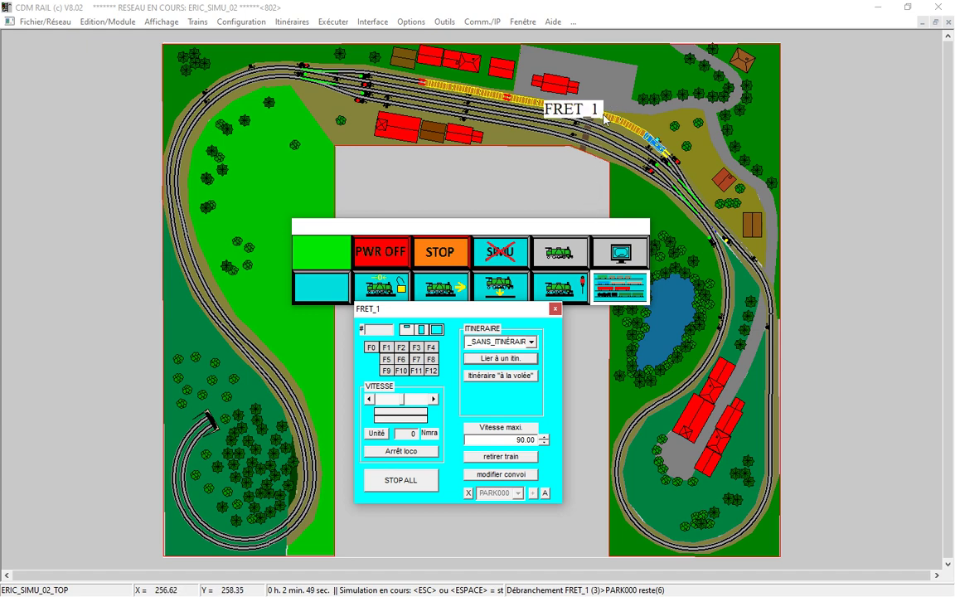
pyautogui.click(624, 292)
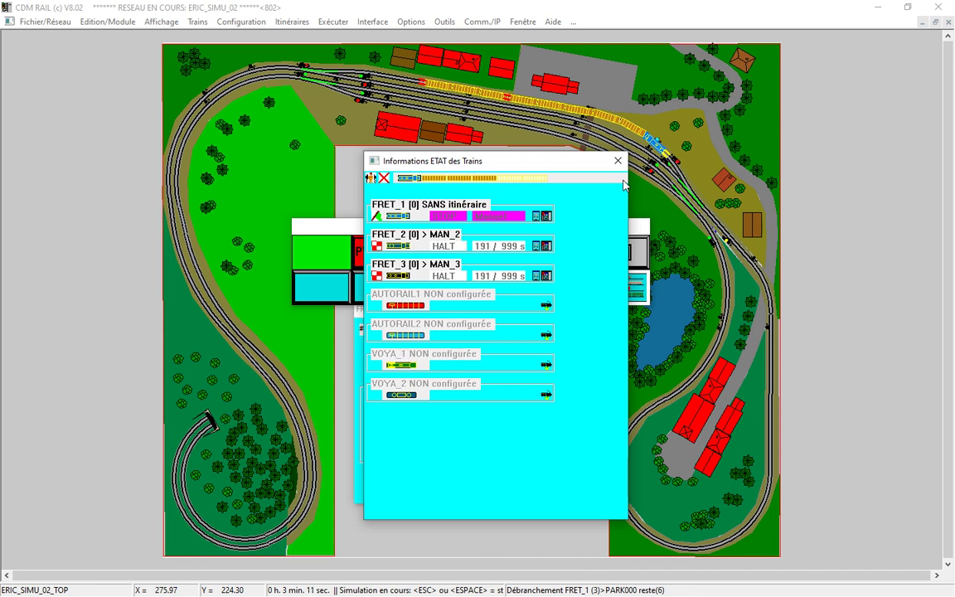
pyautogui.click(369, 179)
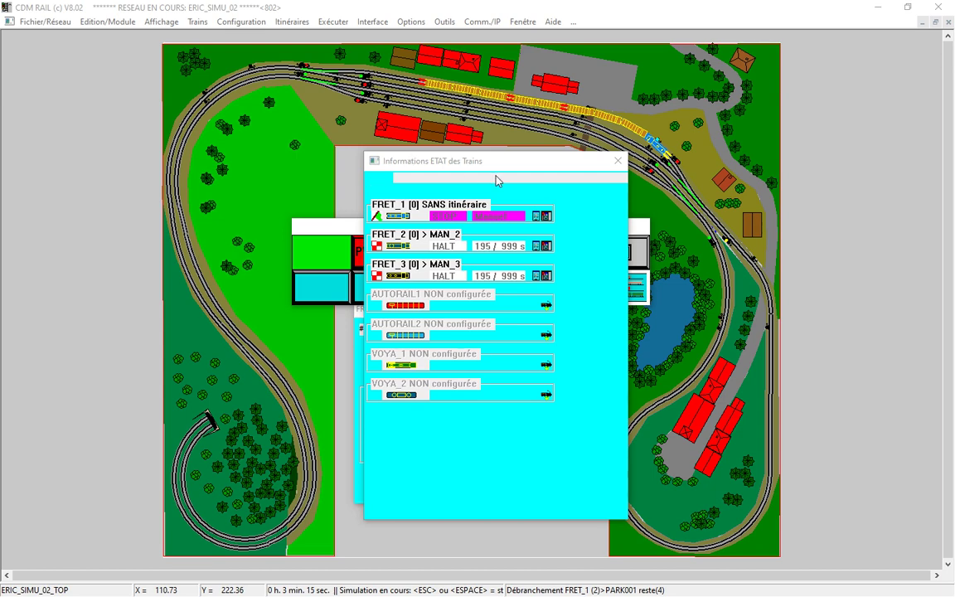
pyautogui.click(618, 162)
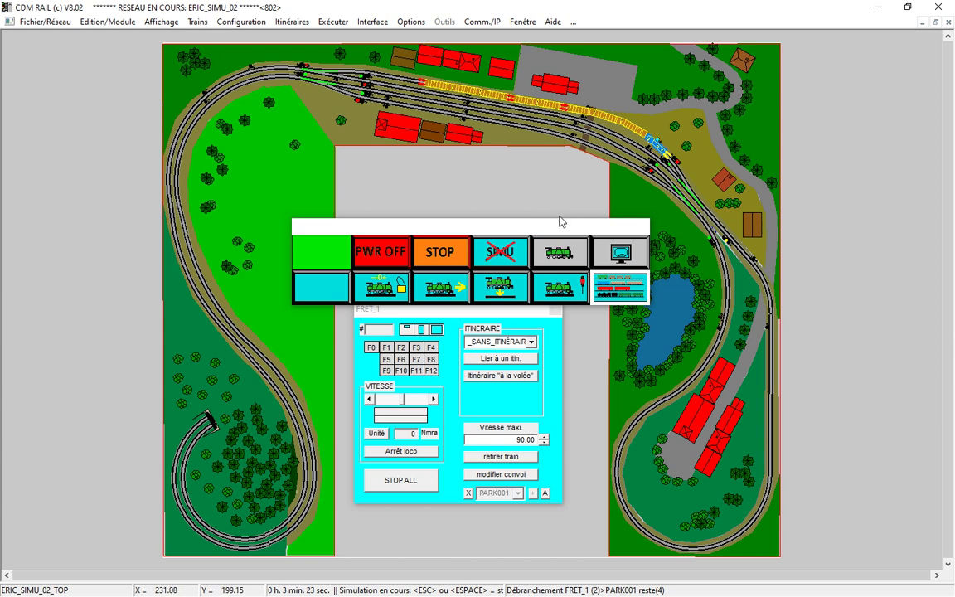
# - Link FRET_1 back to itinerary MAN_1 and send it off with the wait-and-restart option
pyautogui.moveTo(550, 226); pyautogui.dragTo(533, 209)
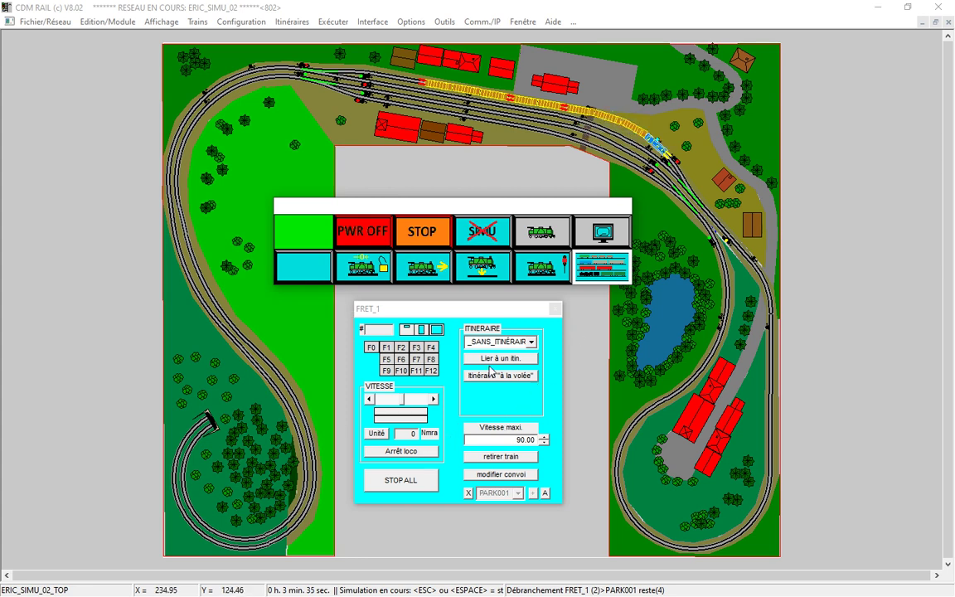
pyautogui.click(531, 342)
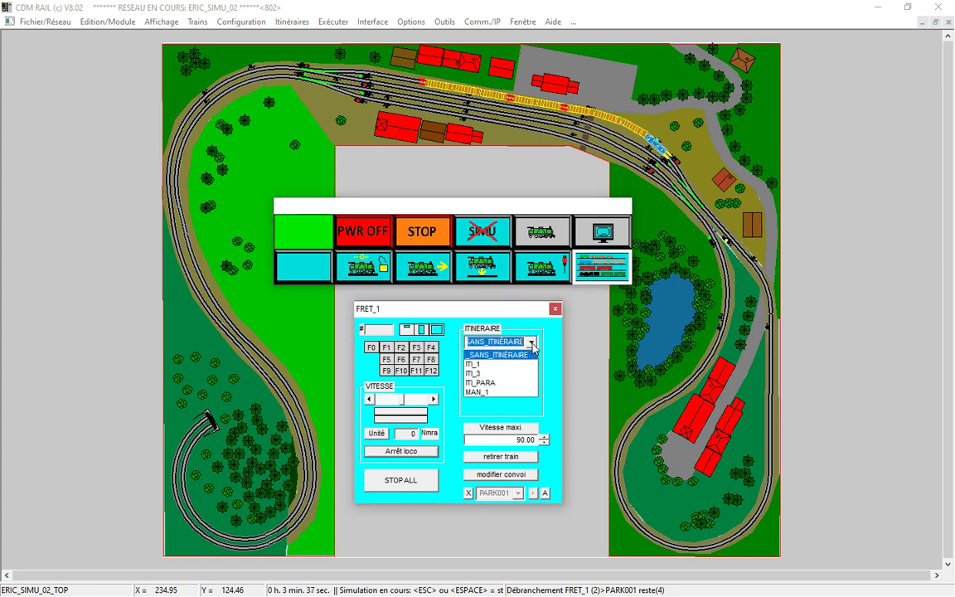
pyautogui.click(501, 393)
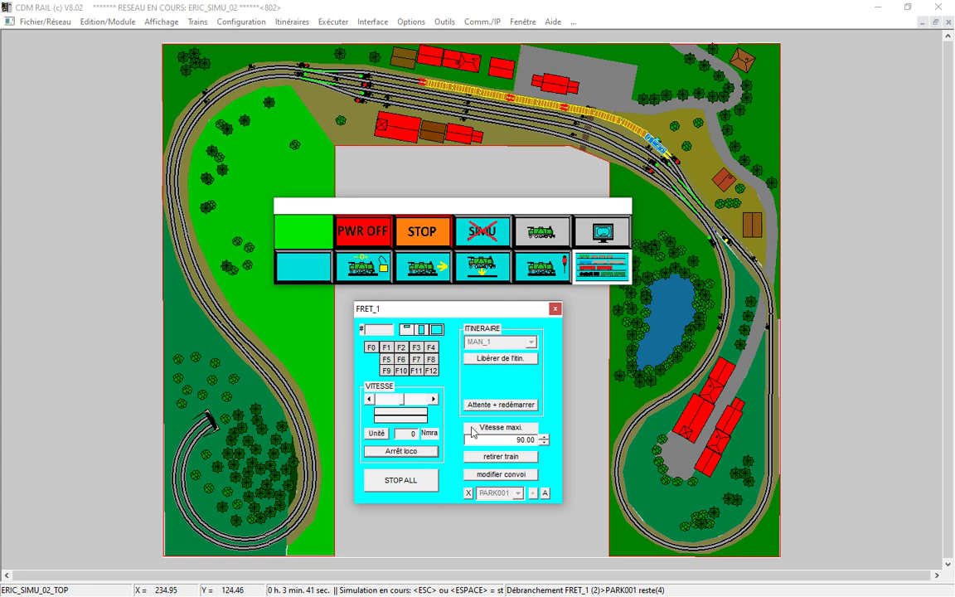
pyautogui.click(498, 404)
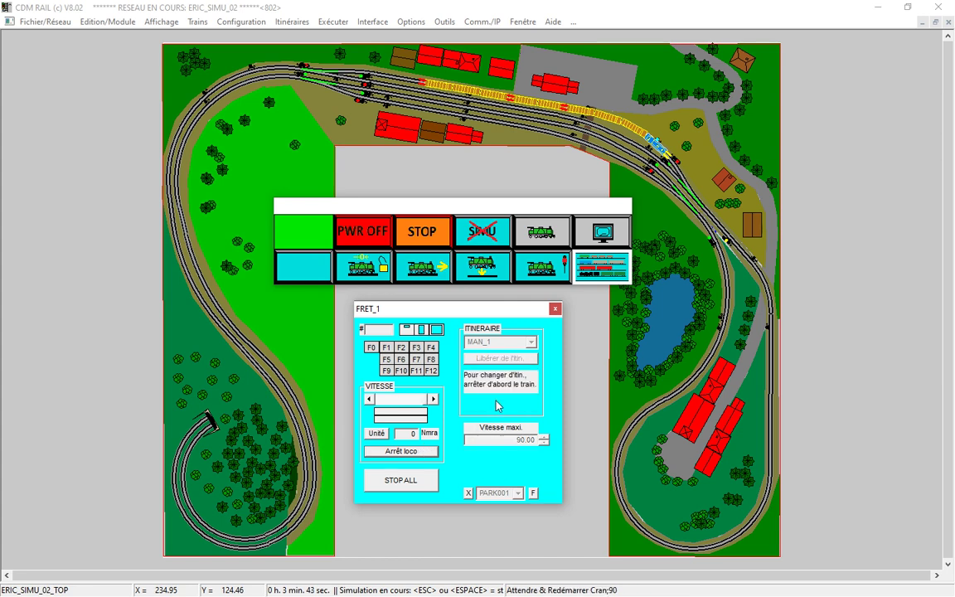
# - Open the controller for FRET_2 as it leaves the helix in the scenery view and place it in the layout's empty centre
pyautogui.moveTo(654, 146)
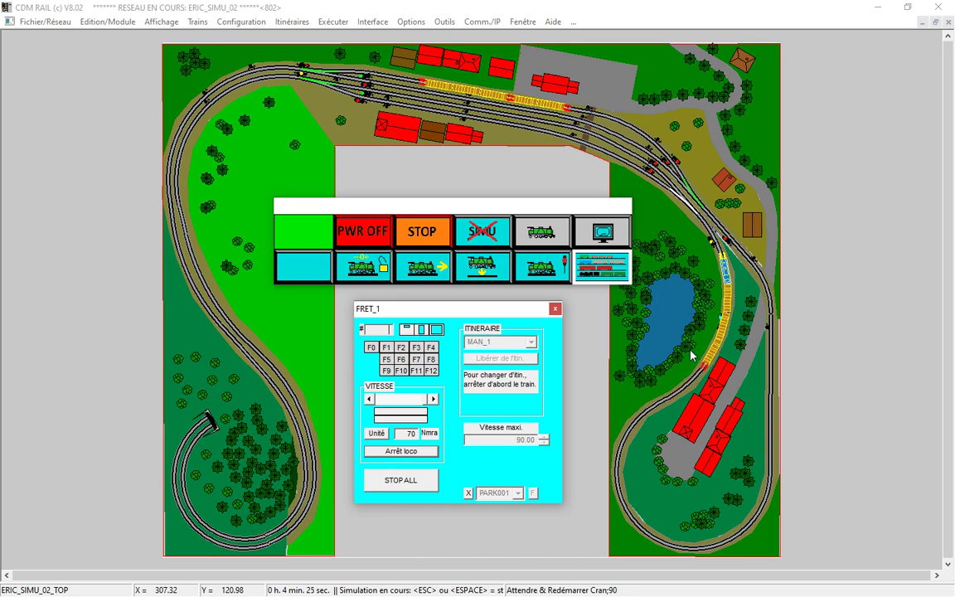
pyautogui.scroll(2, 691, 350)
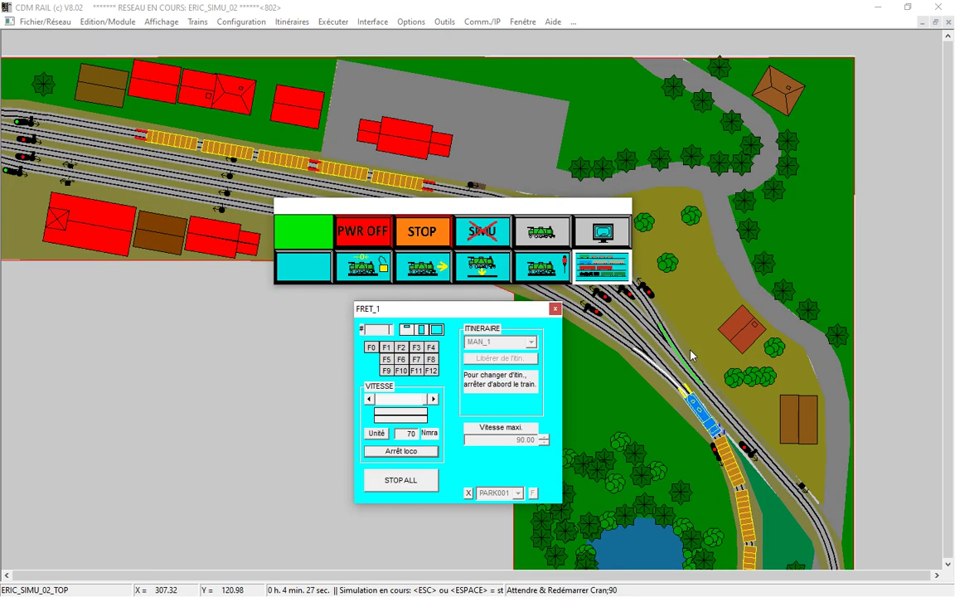
pyautogui.press('F2')
pyautogui.press('F3')
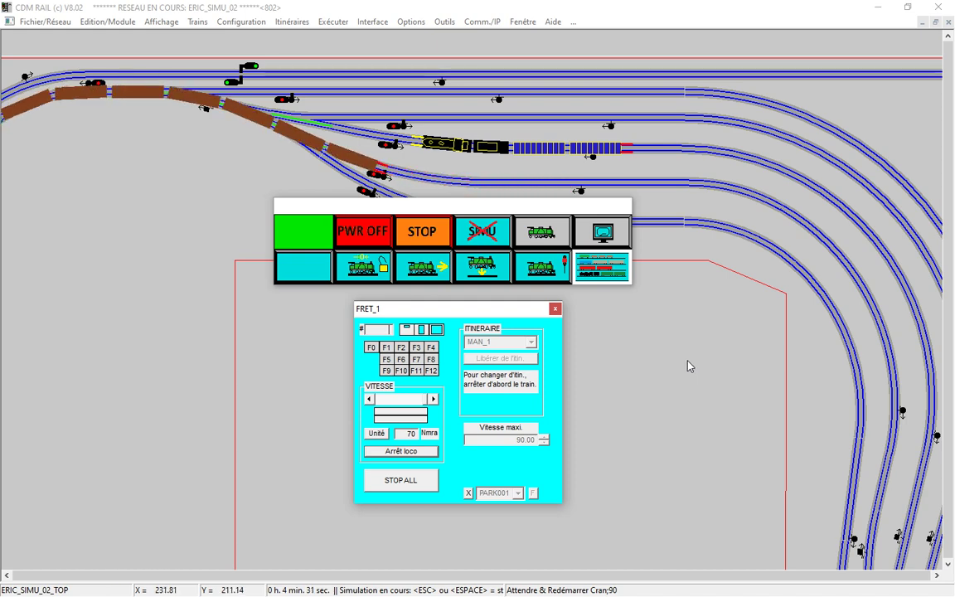
pyautogui.press('F1')
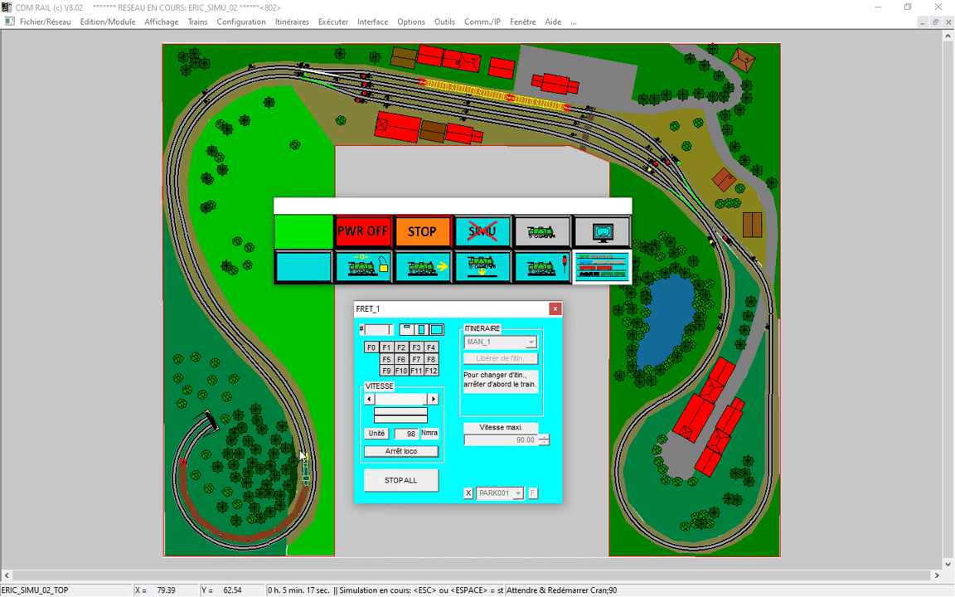
pyautogui.moveTo(283, 399)
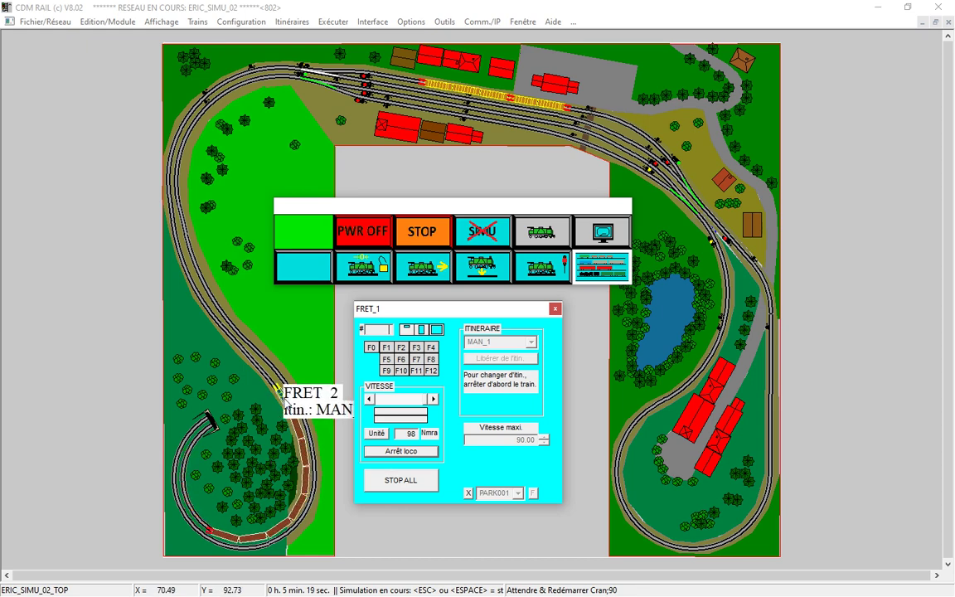
pyautogui.click(261, 370)
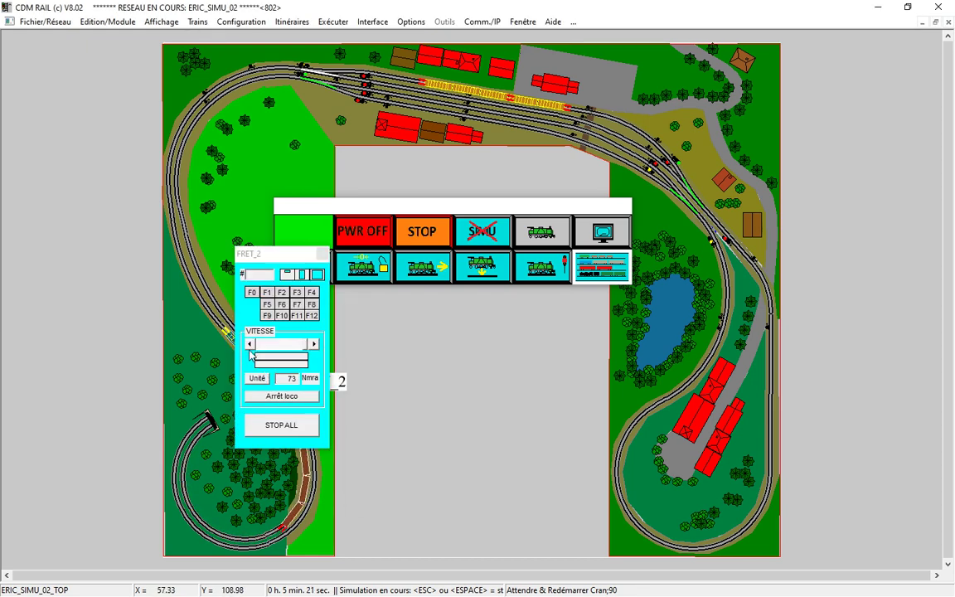
pyautogui.moveTo(271, 261); pyautogui.dragTo(483, 355)
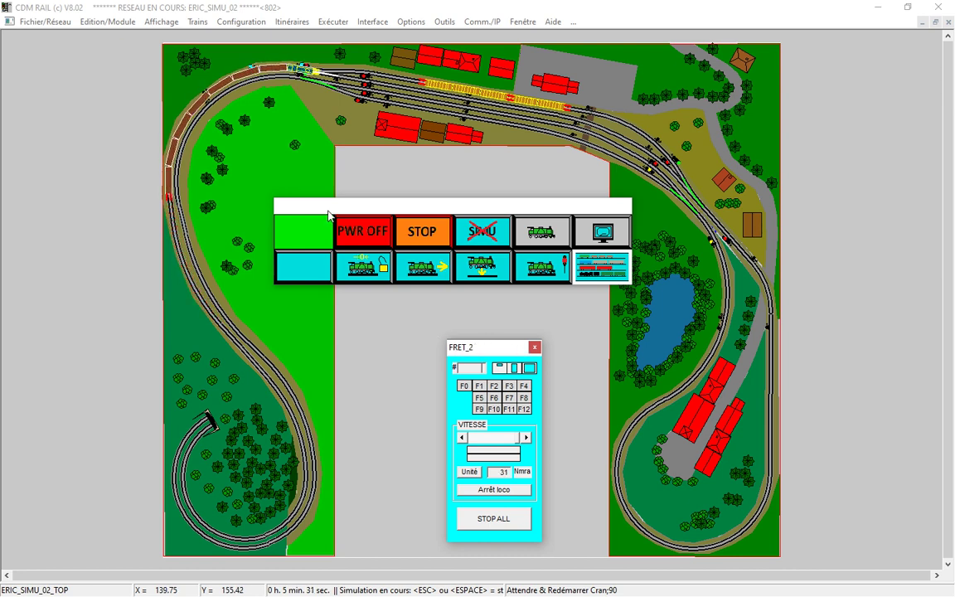
# - Stop the FRET_2 locomotive on the station track alongside the parked wagons
pyautogui.moveTo(316, 79)
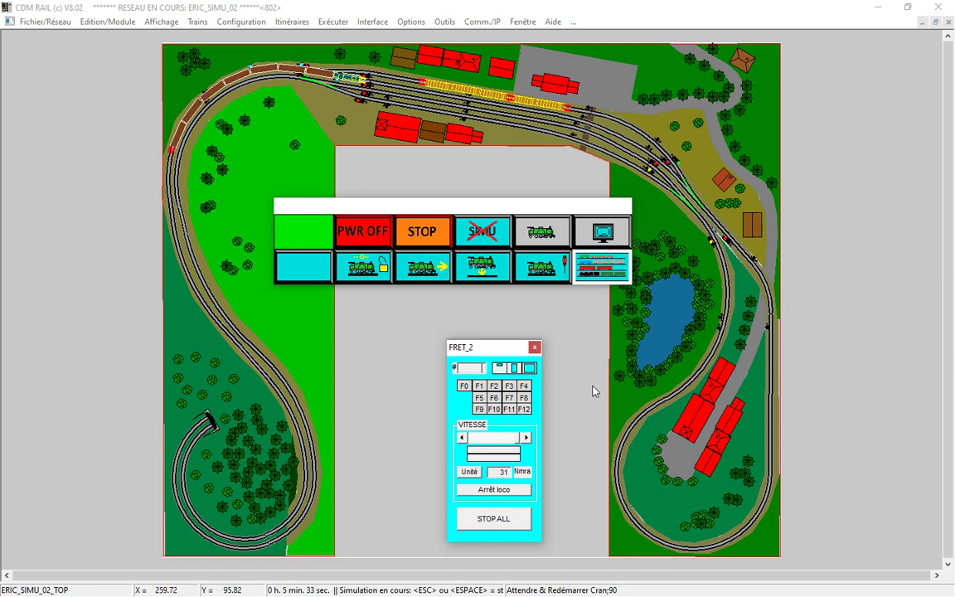
pyautogui.moveTo(498, 353); pyautogui.dragTo(469, 347)
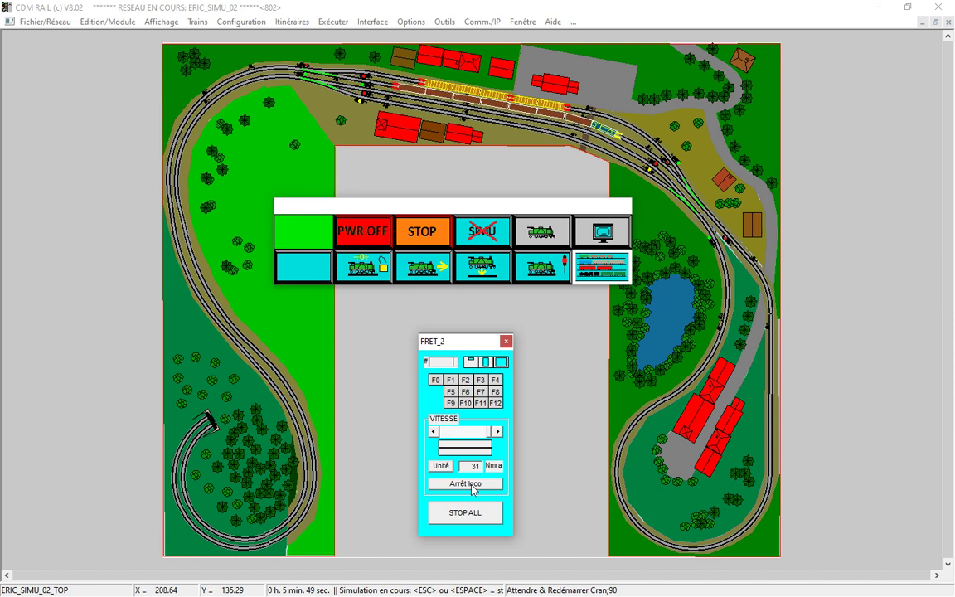
pyautogui.click(465, 484)
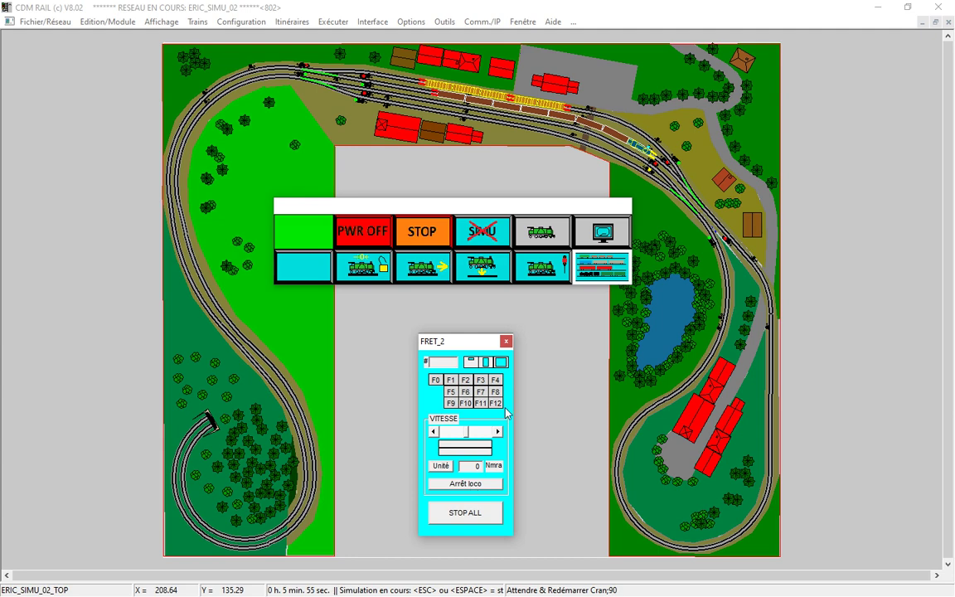
# - Release FRET_2 from its itinerary in the expanded controller and drive it forward out of the station, raising its speed to 28
pyautogui.click(500, 363)
pyautogui.click(556, 394)
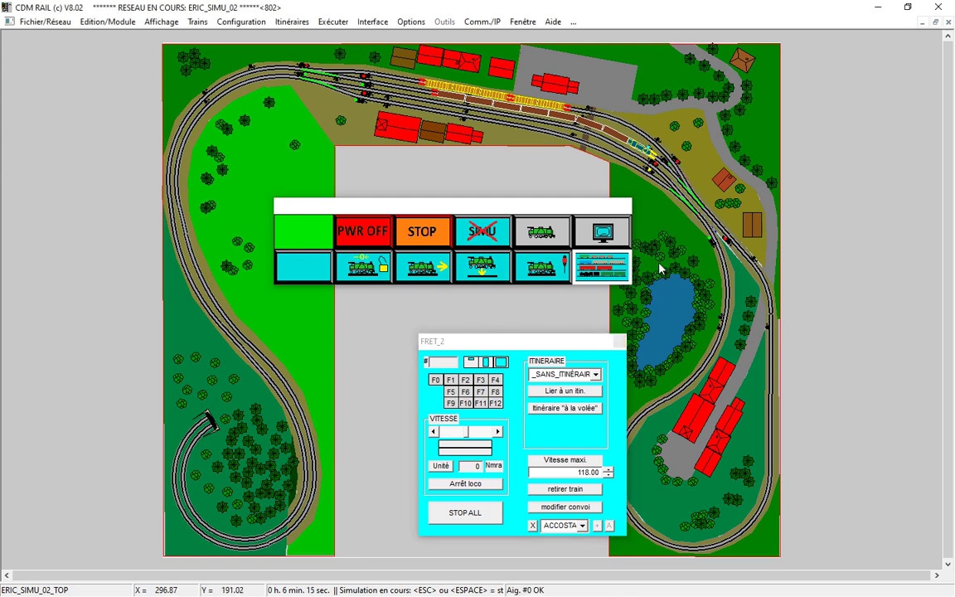
pyautogui.click(497, 433)
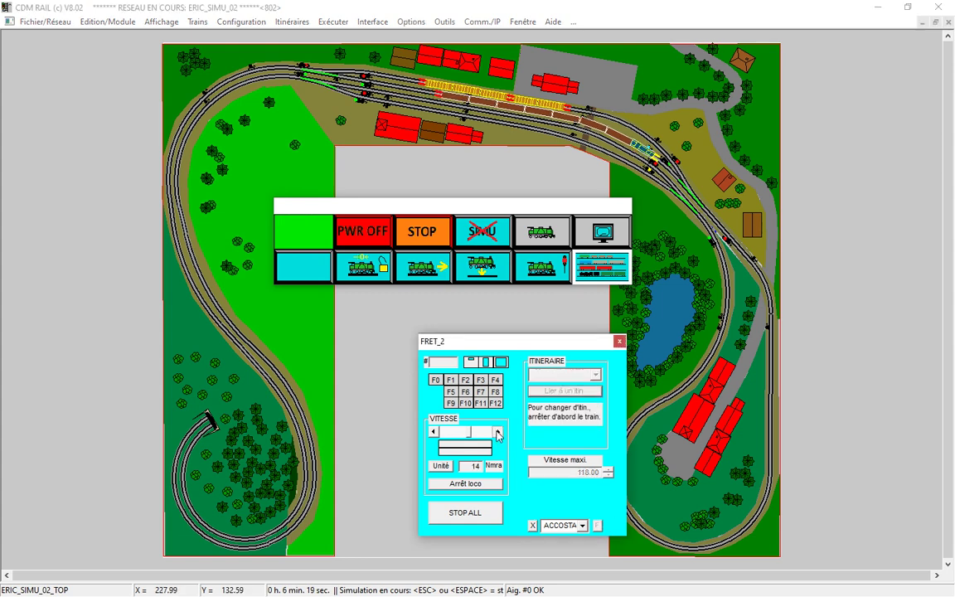
pyautogui.click(497, 433)
pyautogui.click(498, 432)
pyautogui.click(497, 432)
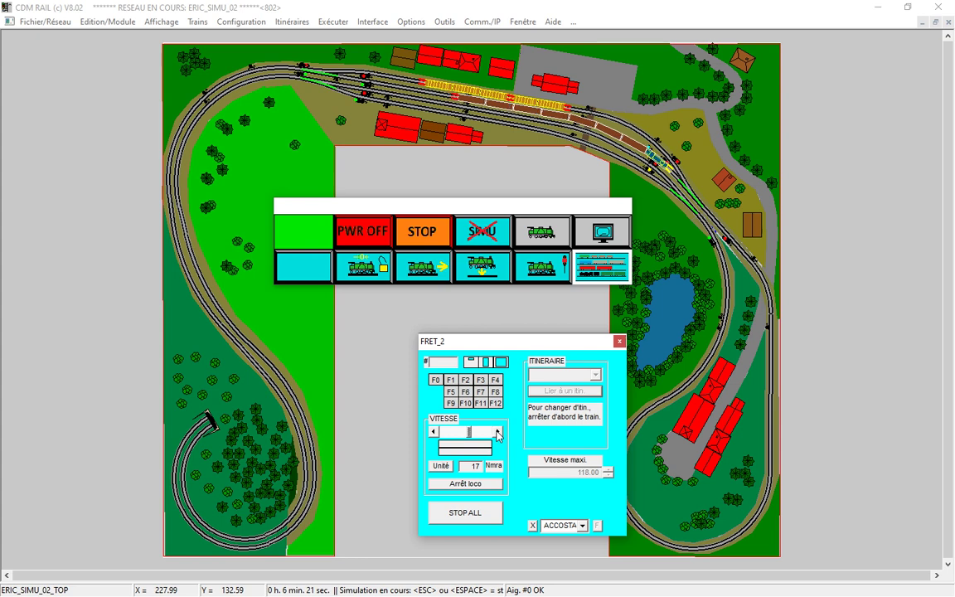
pyautogui.click(497, 433)
pyautogui.click(497, 432)
pyautogui.click(498, 432)
pyautogui.click(497, 433)
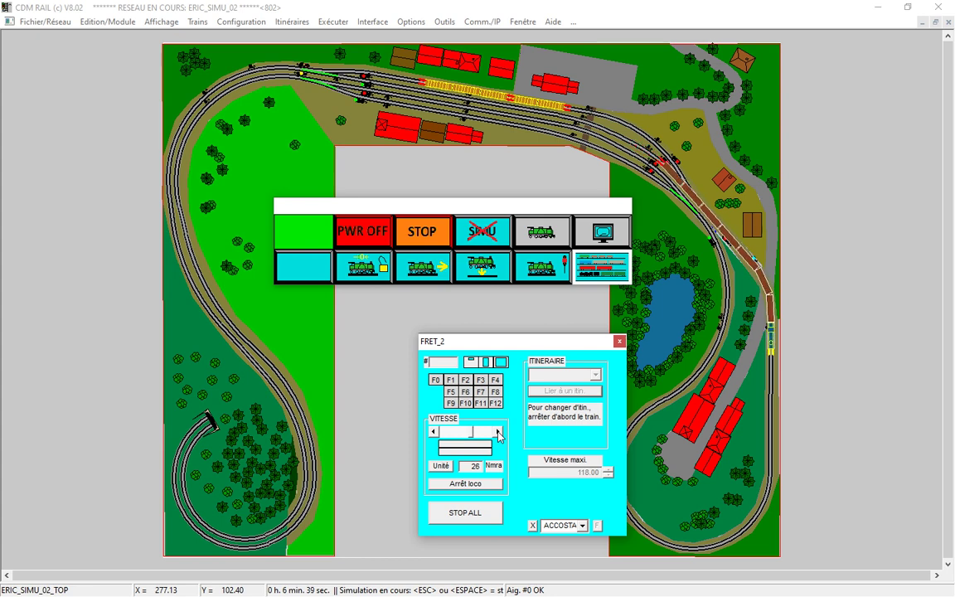
pyautogui.click(498, 435)
pyautogui.click(498, 435)
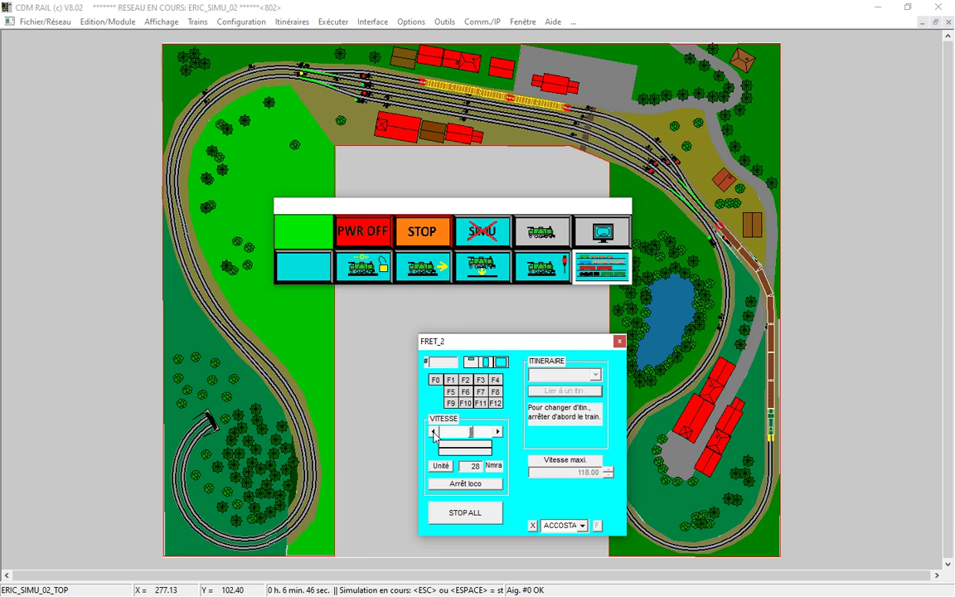
# - Slow FRET_2 gradually to a stop once its last wagon has passed the turnouts at the station exit
pyautogui.click(434, 433)
pyautogui.click(433, 433)
pyautogui.click(434, 433)
pyautogui.click(434, 433)
pyautogui.click(433, 432)
pyautogui.click(434, 433)
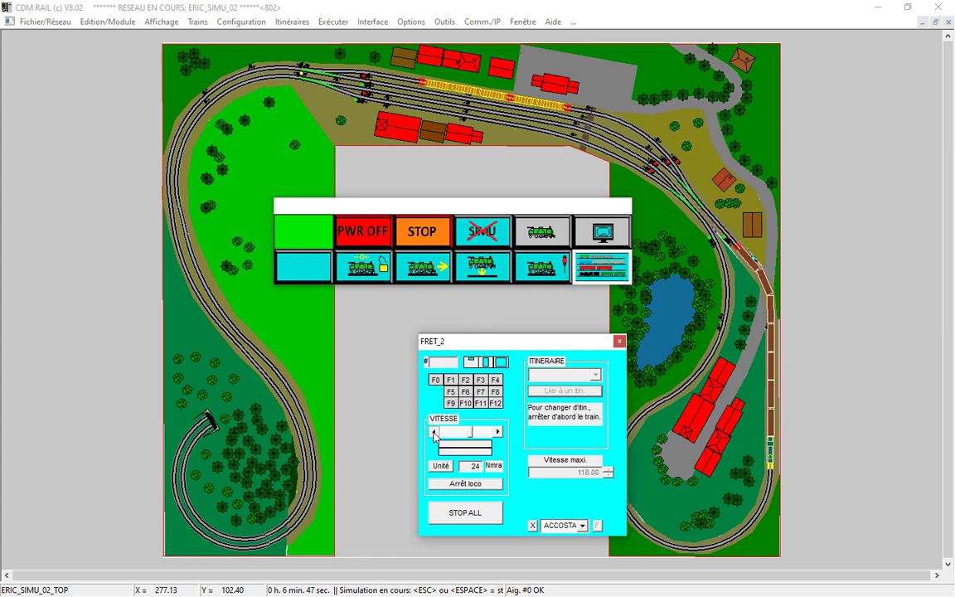
pyautogui.click(433, 432)
pyautogui.click(433, 433)
pyautogui.click(434, 433)
pyautogui.click(433, 433)
pyautogui.click(433, 433)
pyautogui.click(434, 432)
pyautogui.click(434, 433)
pyautogui.click(433, 433)
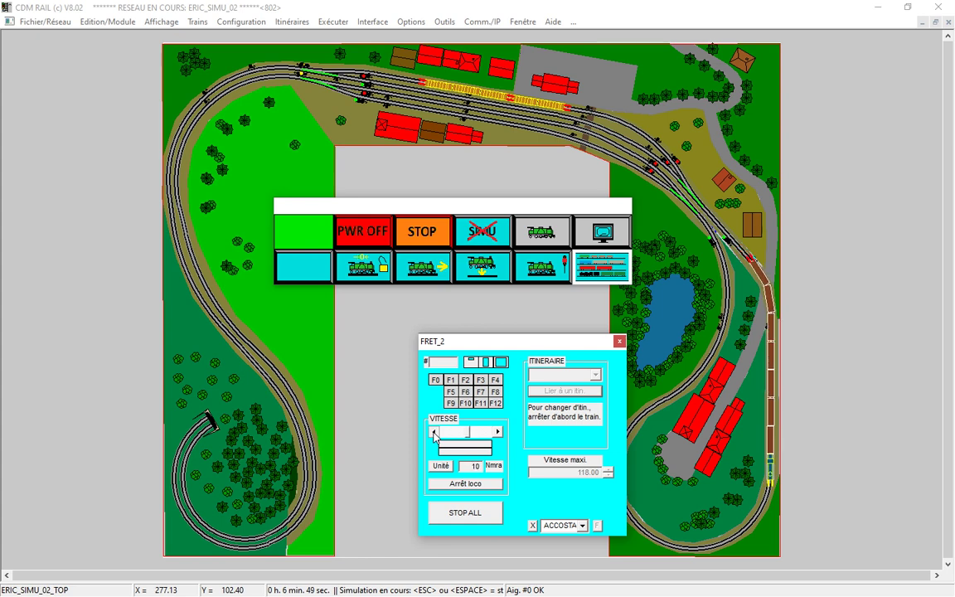
pyautogui.click(433, 433)
pyautogui.click(433, 433)
pyautogui.click(433, 433)
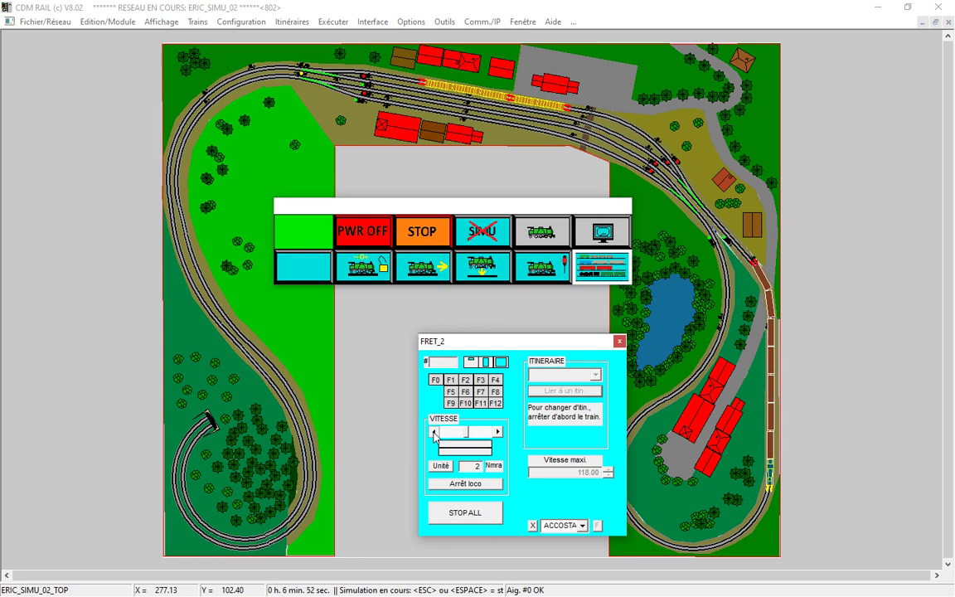
pyautogui.click(434, 432)
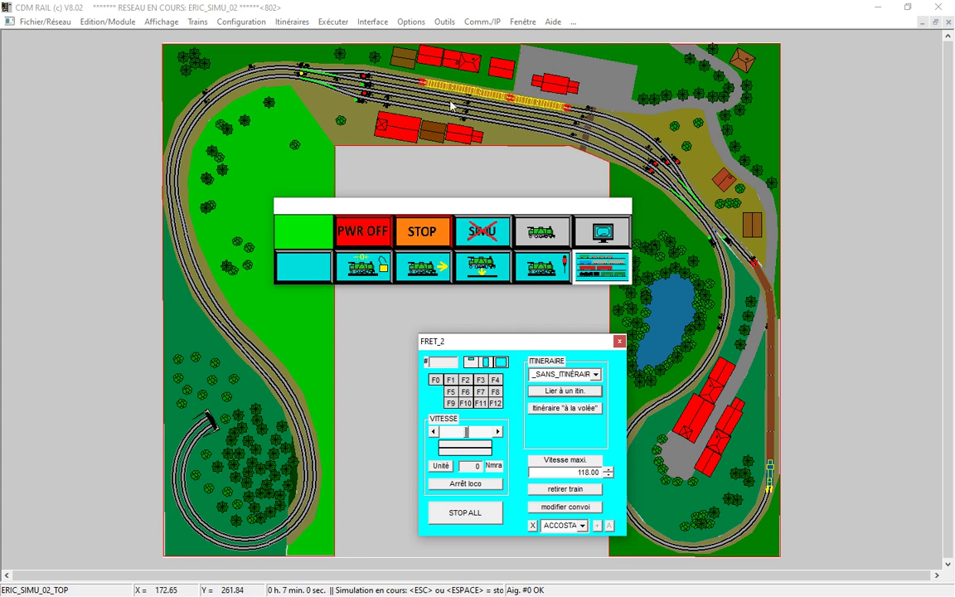
# - Set the turnout at the station exit for the parked wagons' track and start backing FRET_2 slowly toward it
pyautogui.click(688, 196)
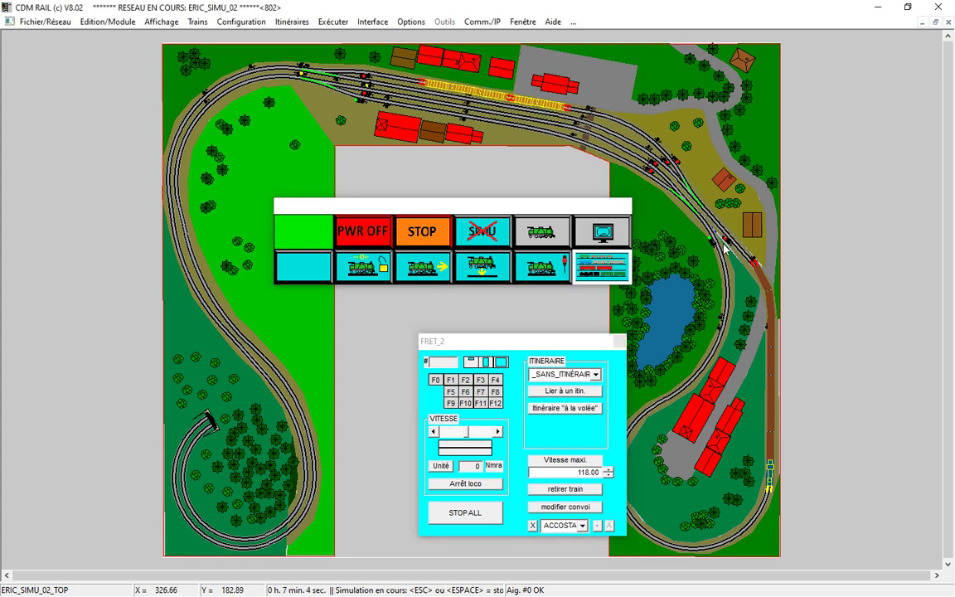
pyautogui.click(432, 432)
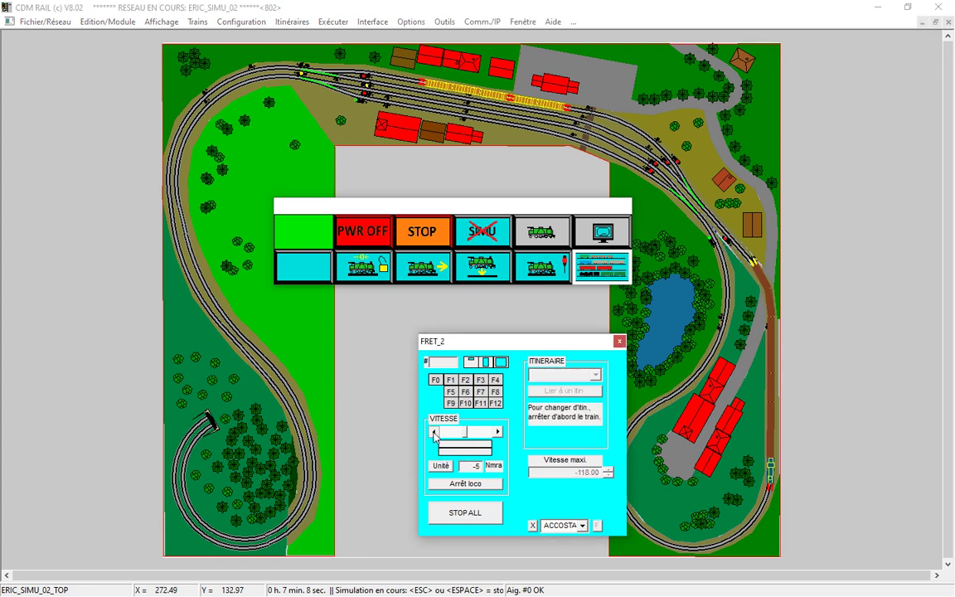
pyautogui.click(433, 432)
pyautogui.click(432, 432)
pyautogui.click(433, 431)
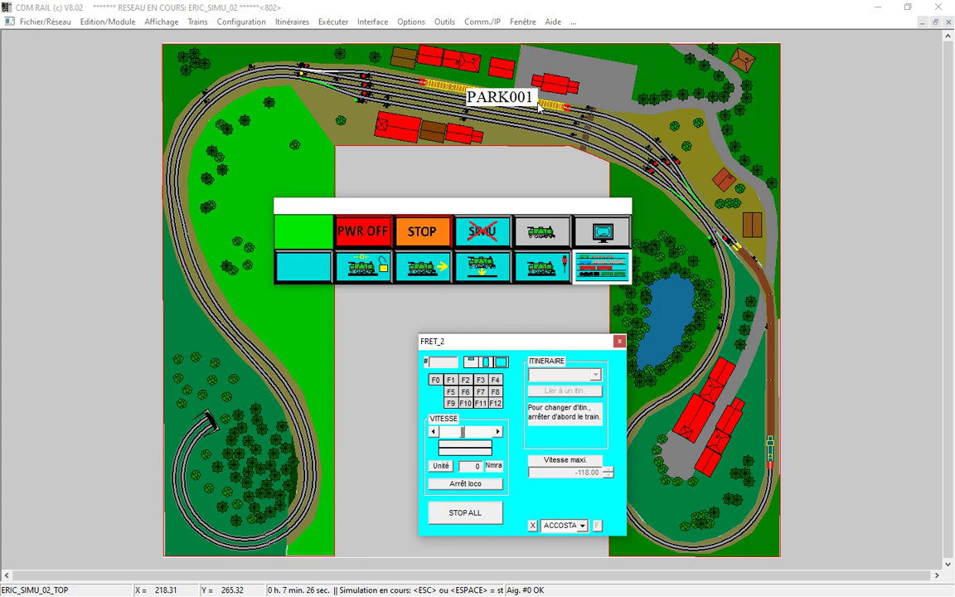
# - Request an approach to PARK001 for FRET_2 and back the train toward the parked wagons at speed -24
pyautogui.click(584, 526)
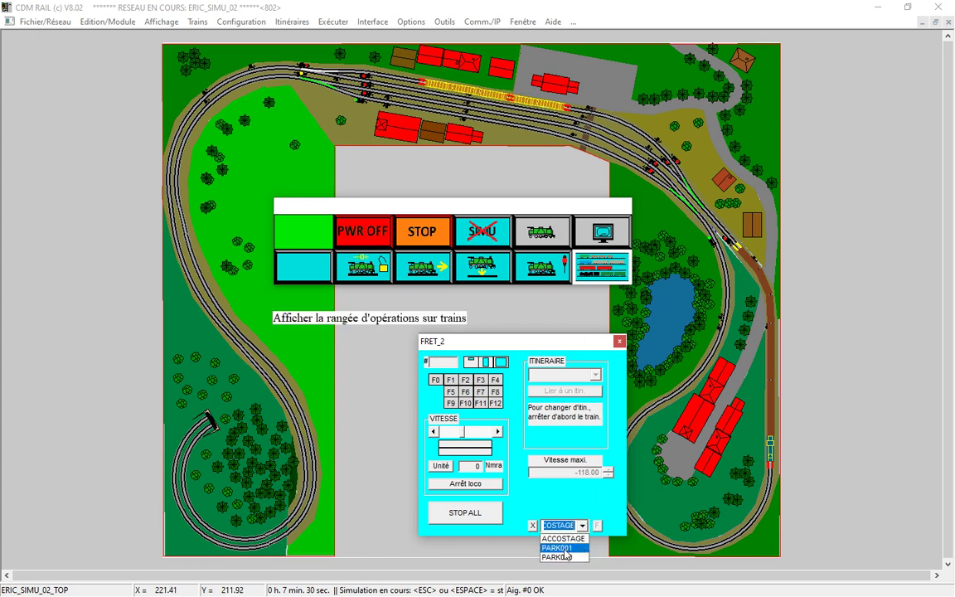
pyautogui.click(563, 548)
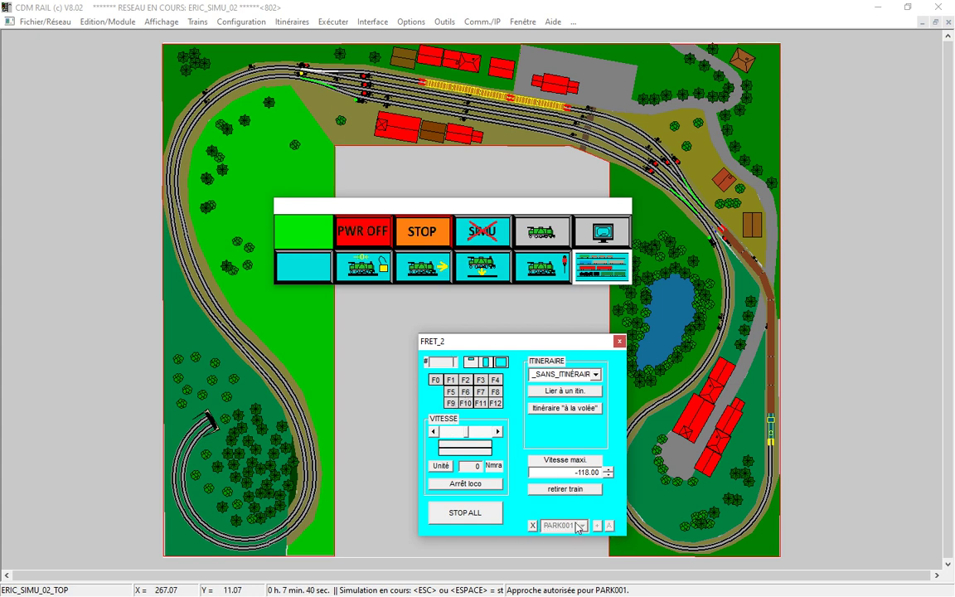
pyautogui.click(432, 432)
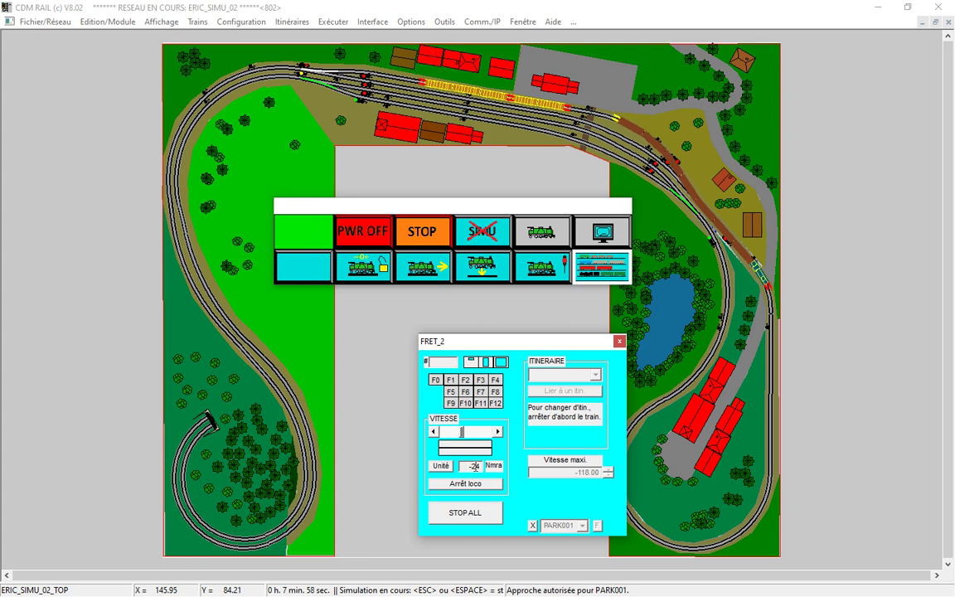
# - Slow the reversing FRET_2 to -9 and stop the locomotive with its last wagon against the parked wagons
pyautogui.click(499, 432)
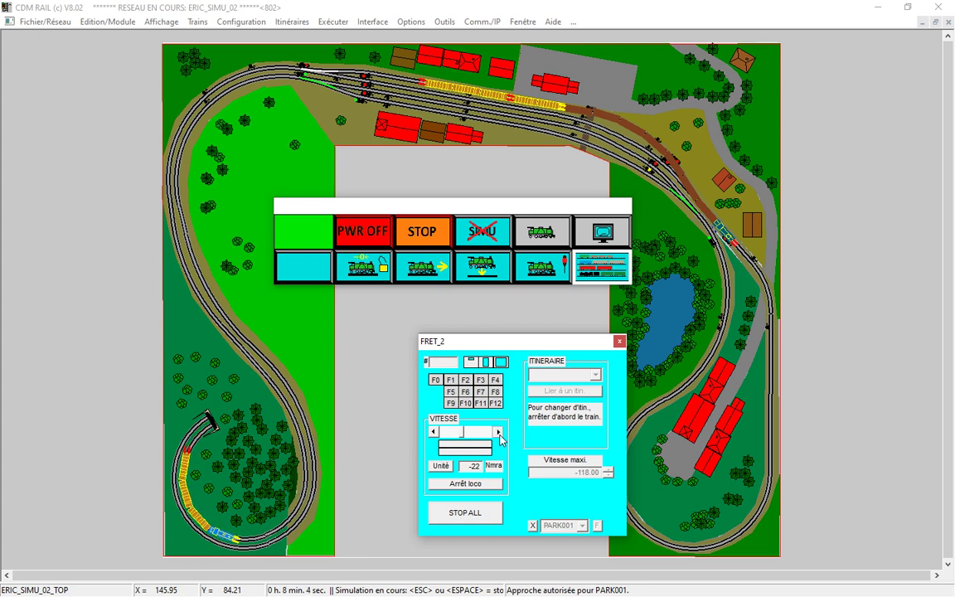
pyautogui.click(499, 432)
pyautogui.click(499, 433)
pyautogui.click(499, 433)
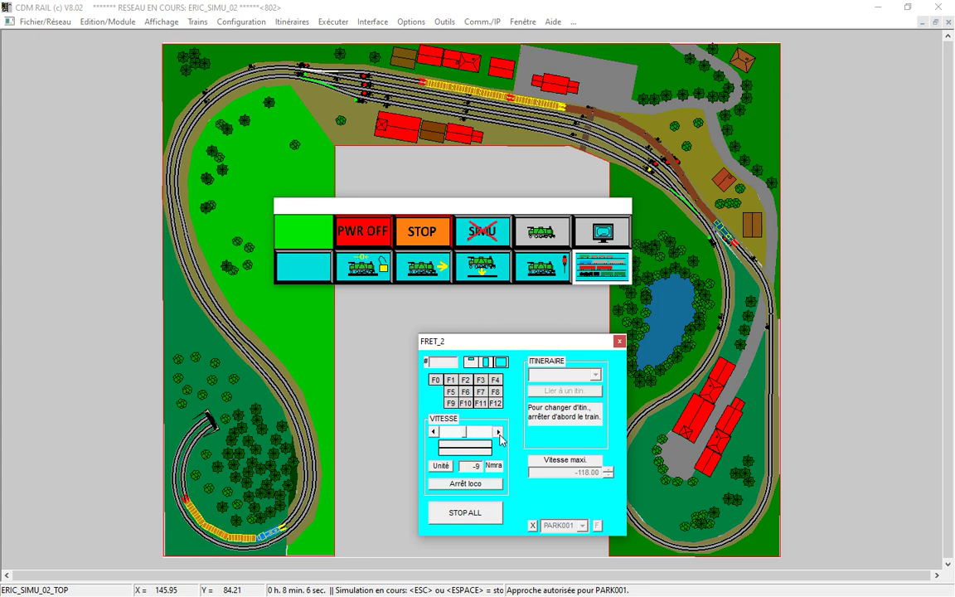
pyautogui.click(485, 484)
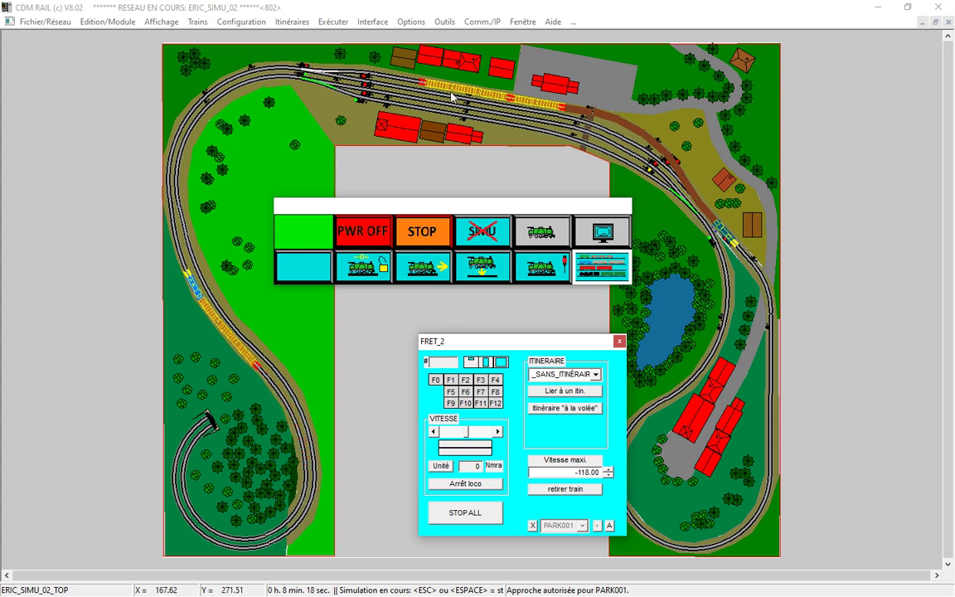
# - Reset the approach request, choose PARK001 again and couple its parked wagons to FRET_2
pyautogui.moveTo(445, 92)
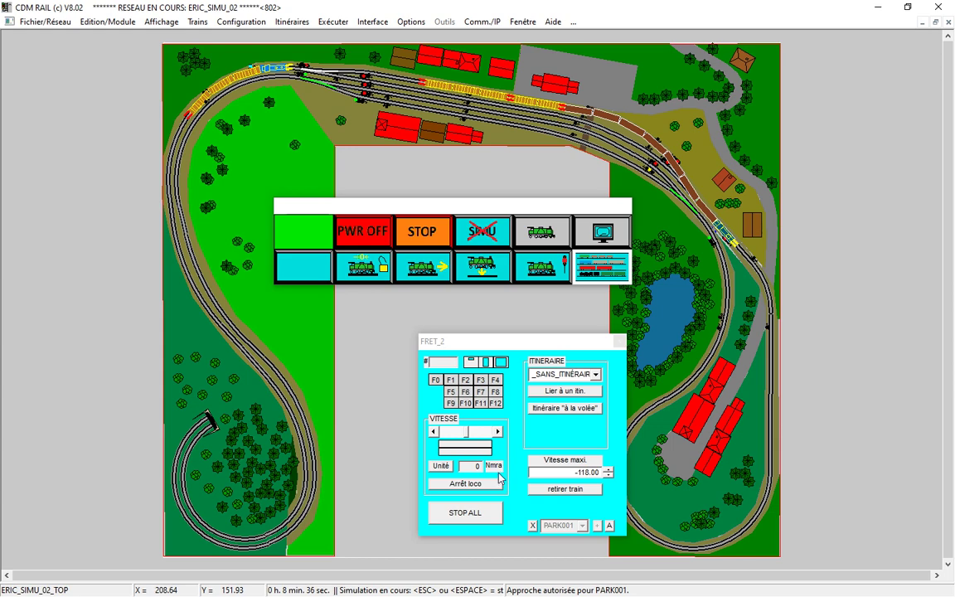
pyautogui.click(532, 526)
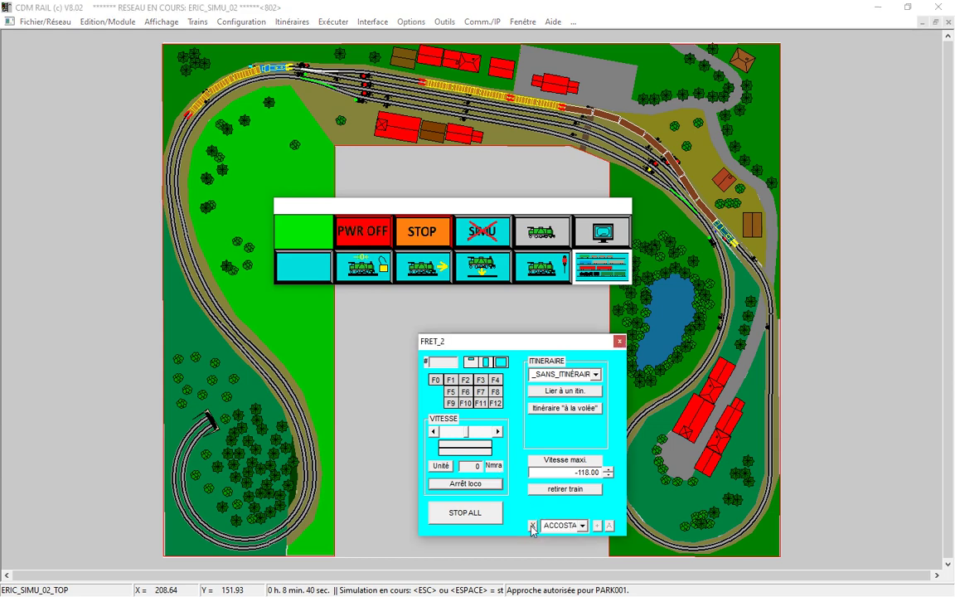
pyautogui.click(584, 526)
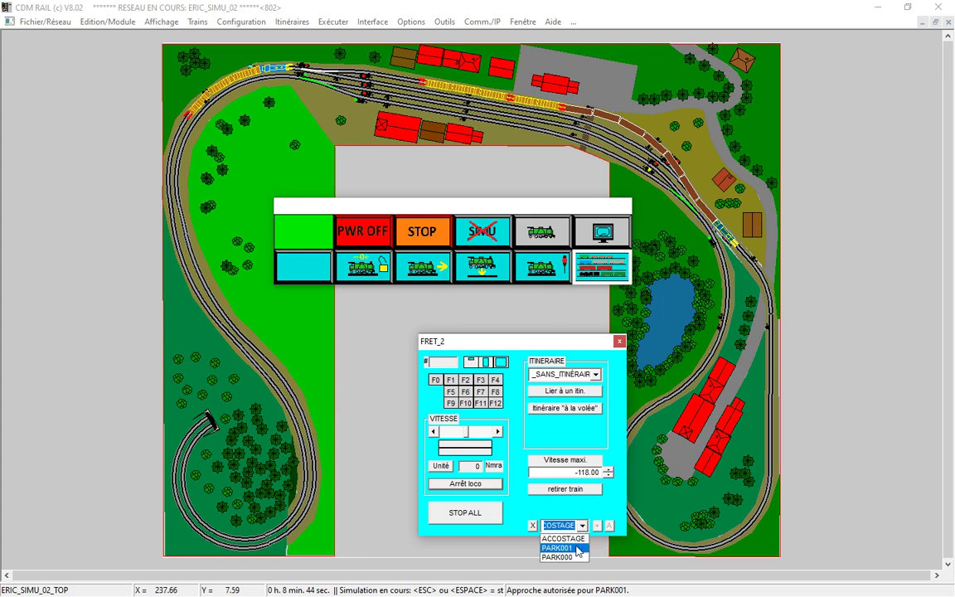
pyautogui.click(557, 548)
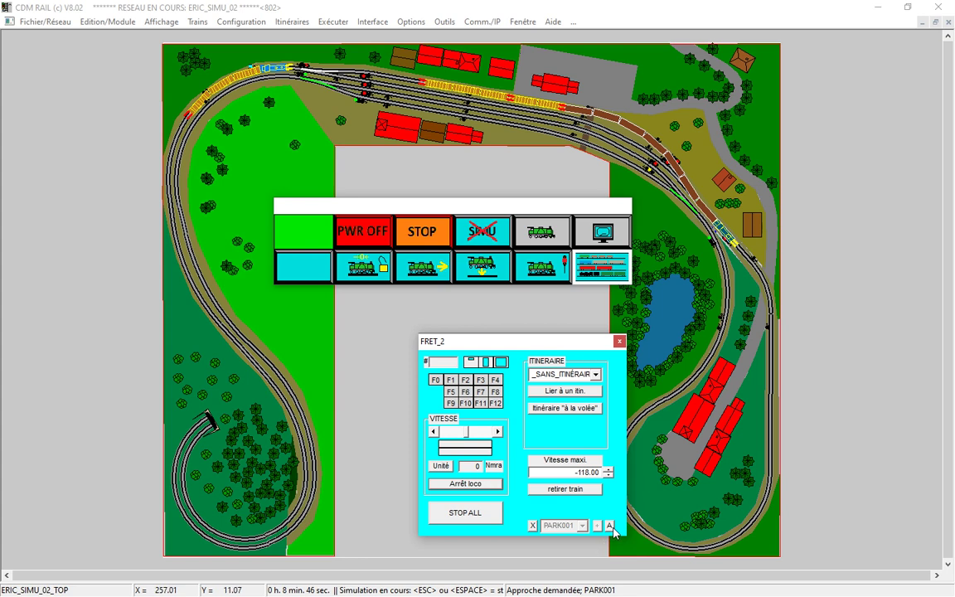
pyautogui.click(610, 526)
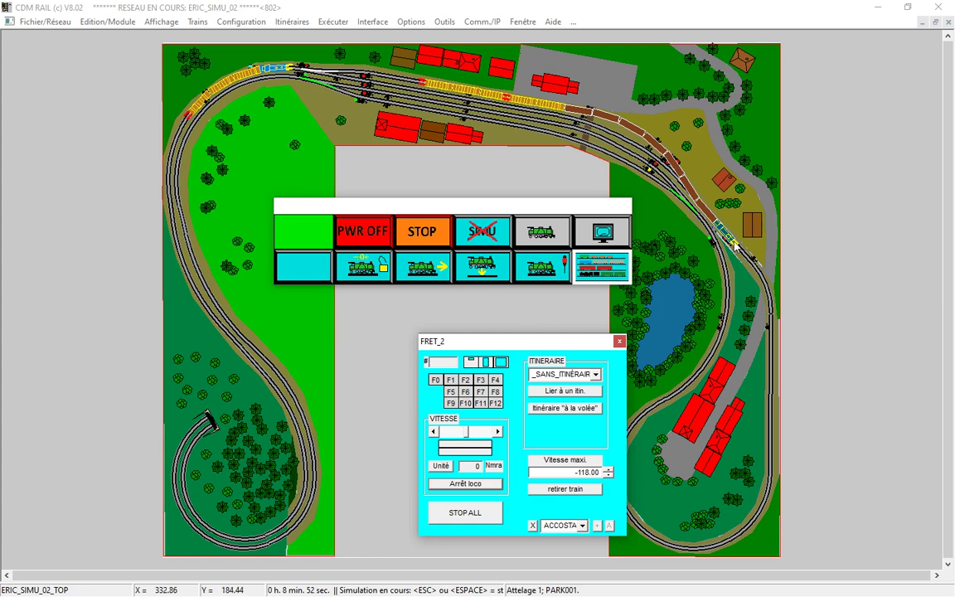
# - Link FRET_2 to itinerary MAN_2 and restart it, and shift its controller slightly aside
pyautogui.click(595, 375)
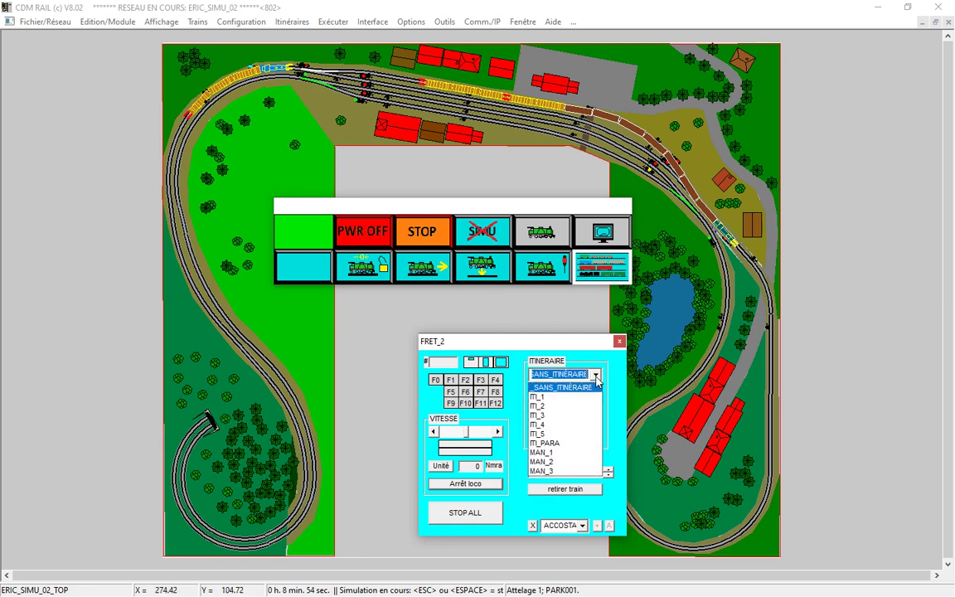
pyautogui.click(570, 462)
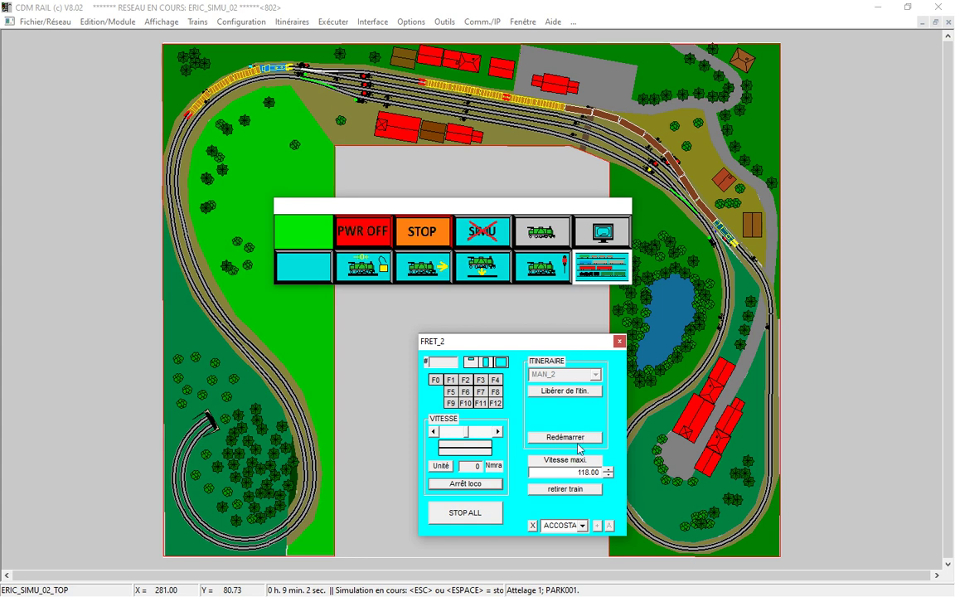
pyautogui.click(565, 437)
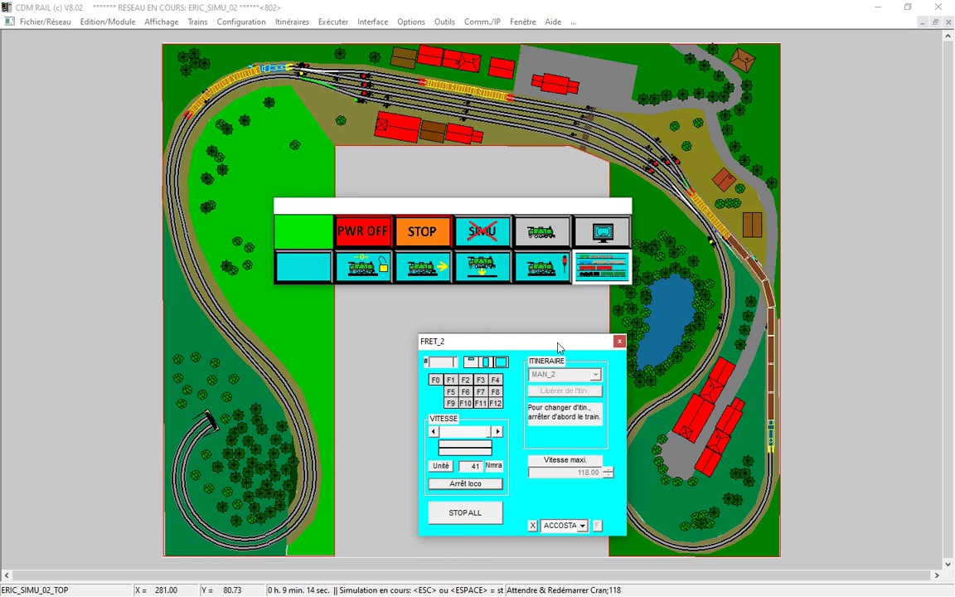
pyautogui.moveTo(545, 345); pyautogui.dragTo(508, 340)
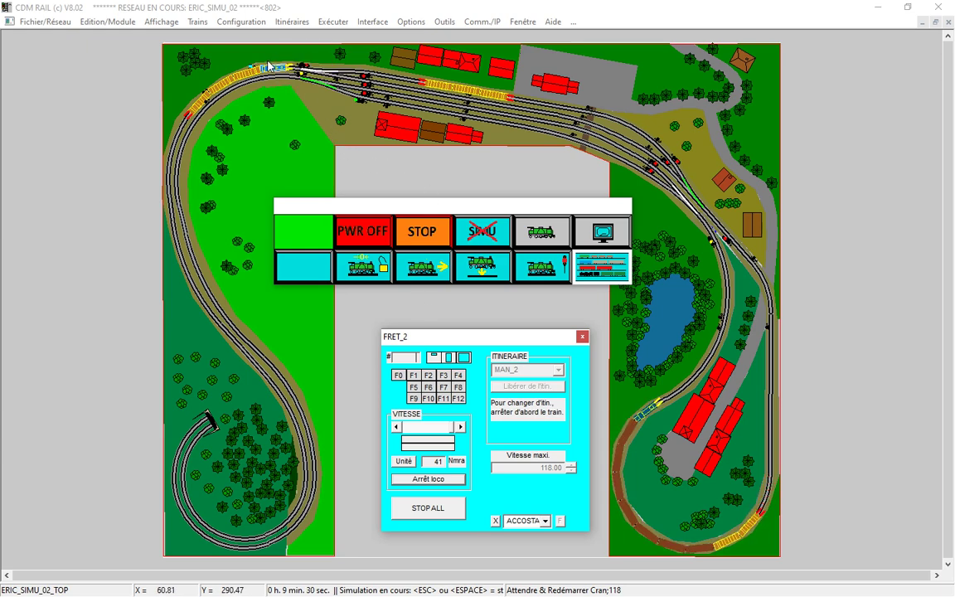
# - Open the controller for FRET_1 waiting at the station entrance, stop its locomotive and release it from itinerary MAN_1
pyautogui.moveTo(273, 72)
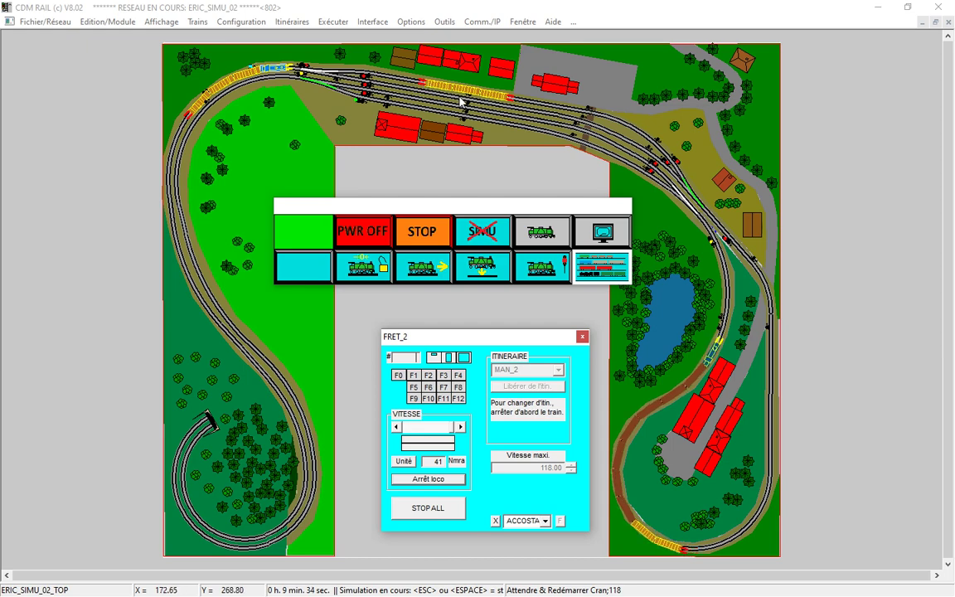
pyautogui.click(256, 72)
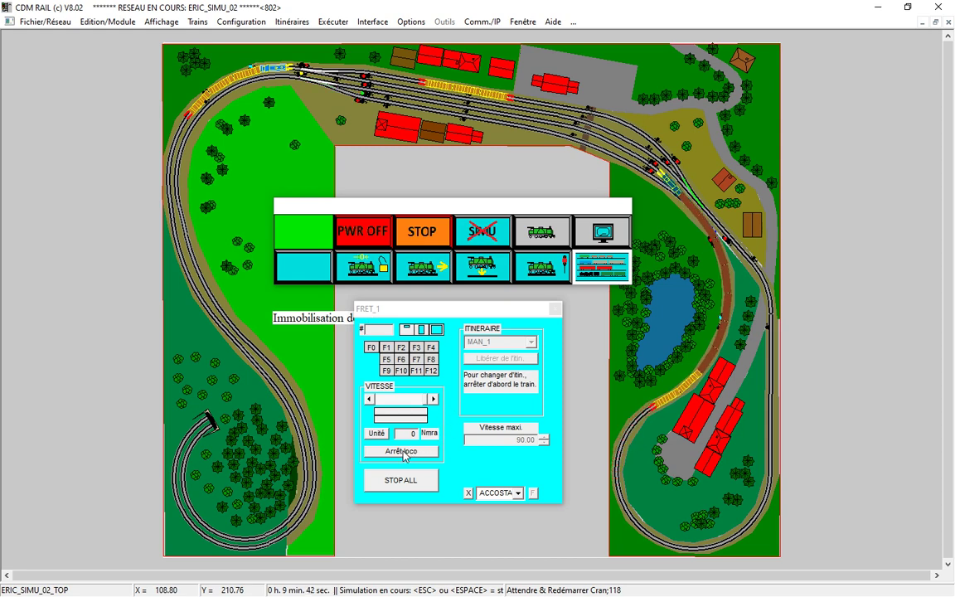
pyautogui.click(403, 452)
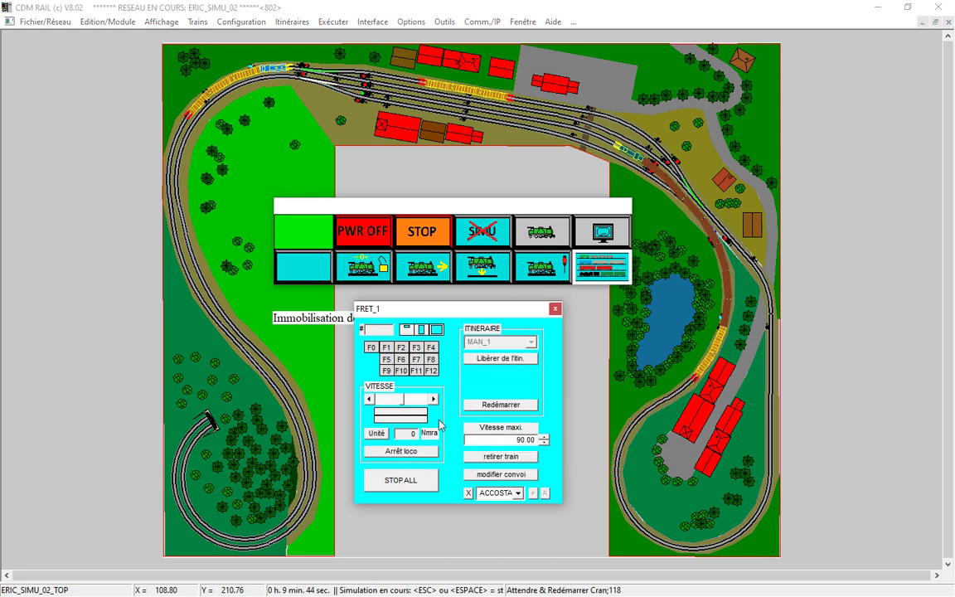
pyautogui.click(525, 359)
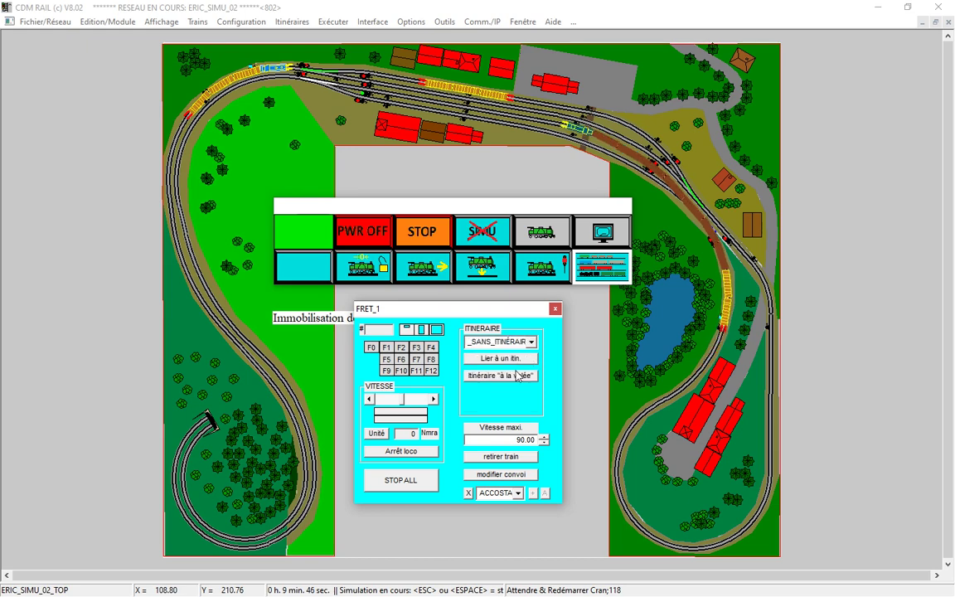
# - Set the turnout at the station's western entrance and run FRET_1 forward without an itinerary, raising its speed gradually to 49
pyautogui.click(324, 73)
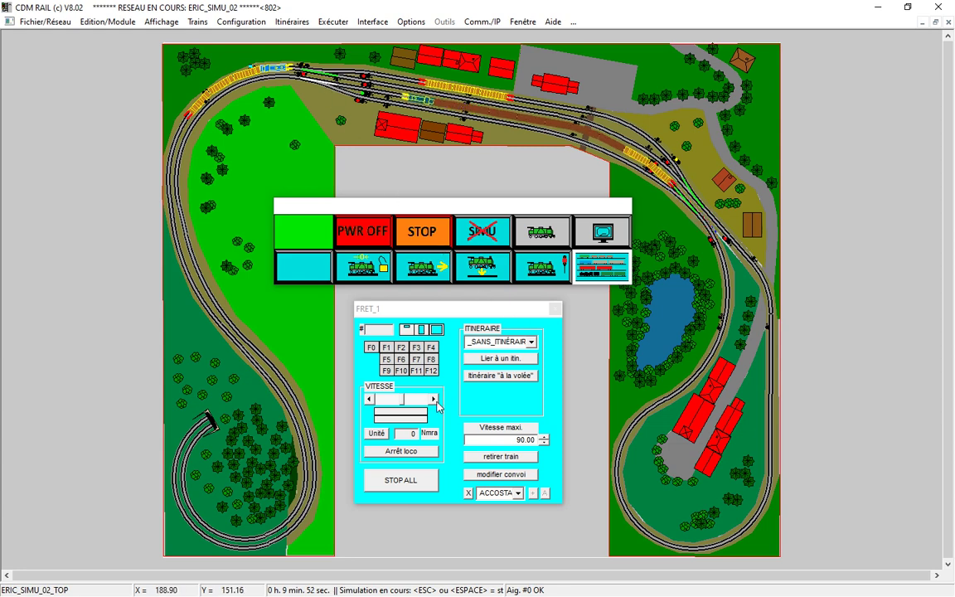
pyautogui.click(434, 400)
pyautogui.click(437, 401)
pyautogui.click(436, 402)
pyautogui.click(437, 402)
pyautogui.click(437, 402)
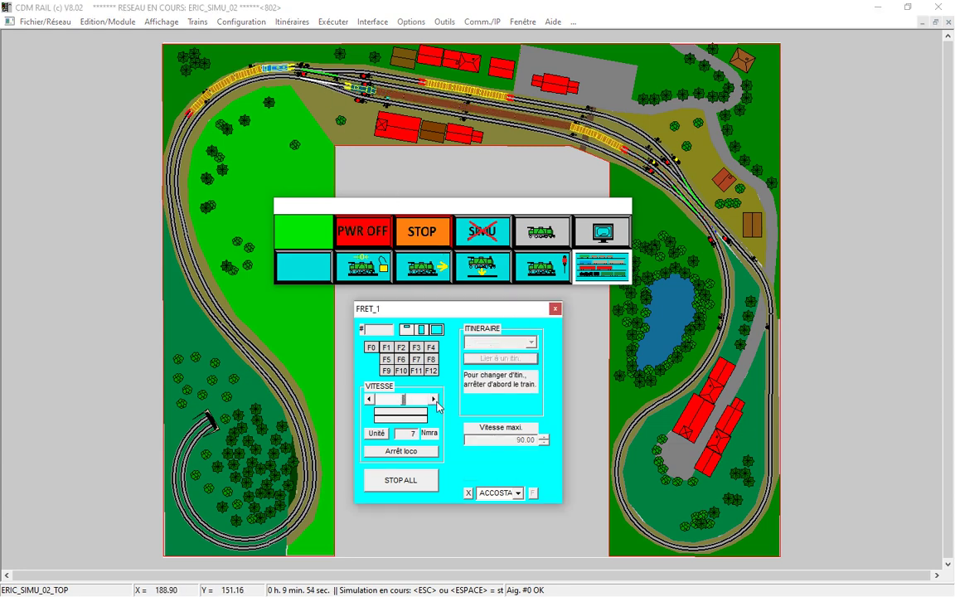
pyautogui.click(437, 402)
pyautogui.click(437, 402)
pyautogui.click(436, 402)
pyautogui.click(437, 402)
pyautogui.click(435, 400)
pyautogui.click(434, 401)
pyautogui.click(434, 400)
pyautogui.click(434, 400)
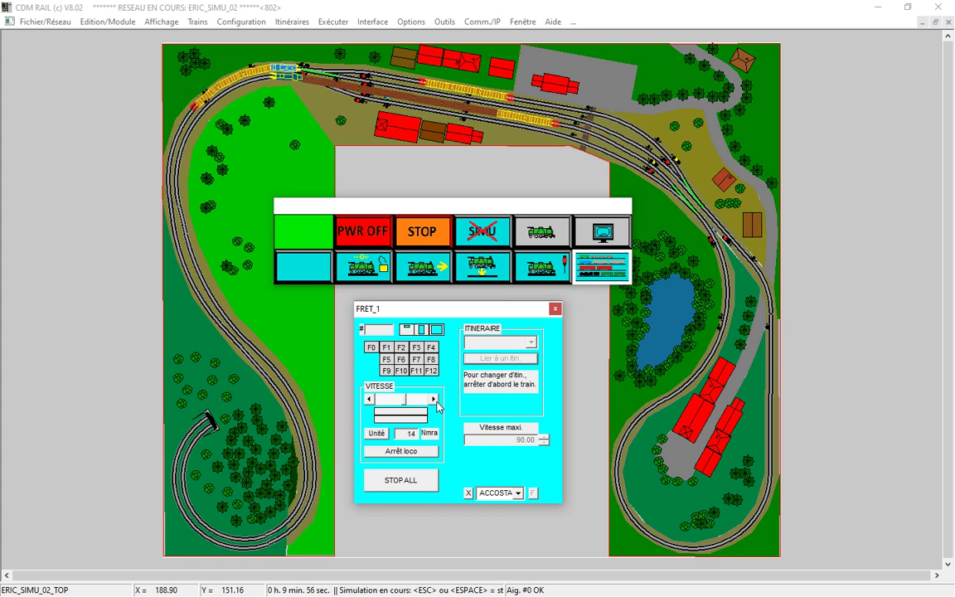
pyautogui.click(435, 401)
pyautogui.click(434, 400)
pyautogui.click(435, 400)
pyautogui.click(434, 401)
pyautogui.click(434, 401)
pyautogui.click(435, 400)
pyautogui.click(434, 400)
pyautogui.click(434, 401)
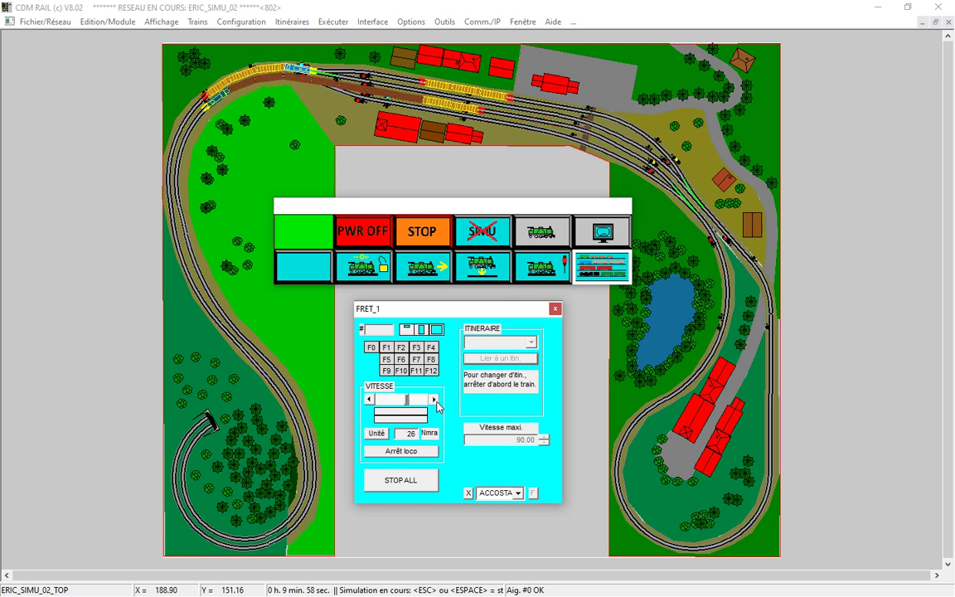
pyautogui.click(434, 400)
pyautogui.click(435, 400)
pyautogui.click(435, 400)
pyautogui.click(435, 400)
pyautogui.click(434, 400)
pyautogui.click(435, 400)
pyautogui.click(434, 401)
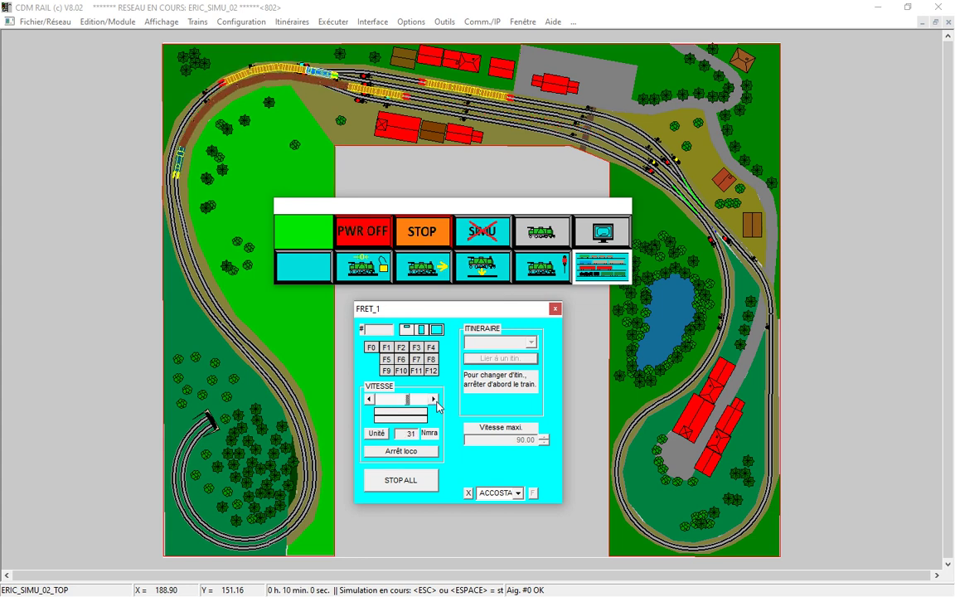
pyautogui.click(434, 400)
pyautogui.click(434, 400)
pyautogui.click(434, 401)
pyautogui.click(434, 400)
pyautogui.click(434, 400)
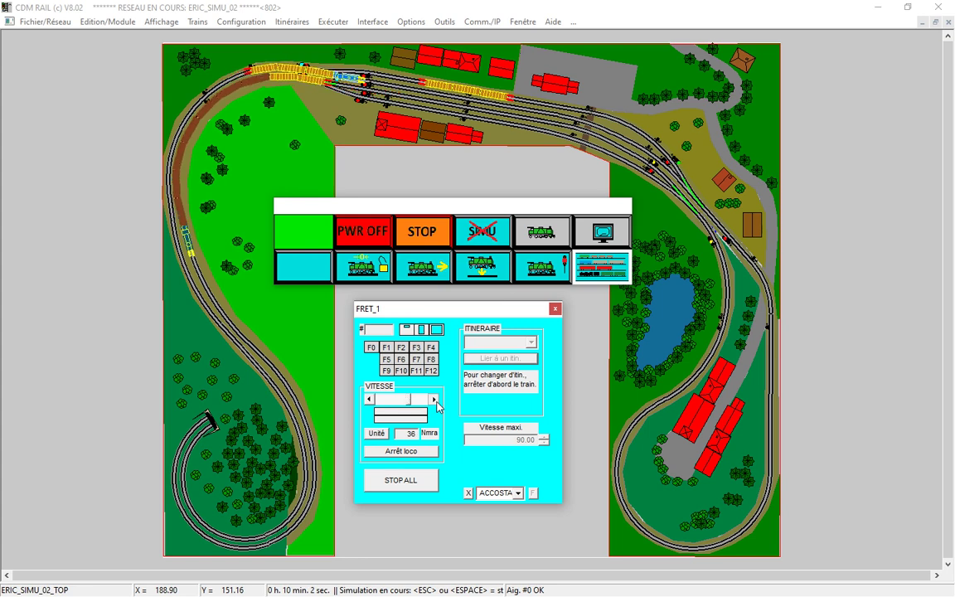
pyautogui.click(435, 400)
pyautogui.click(434, 401)
pyautogui.click(434, 401)
pyautogui.click(435, 401)
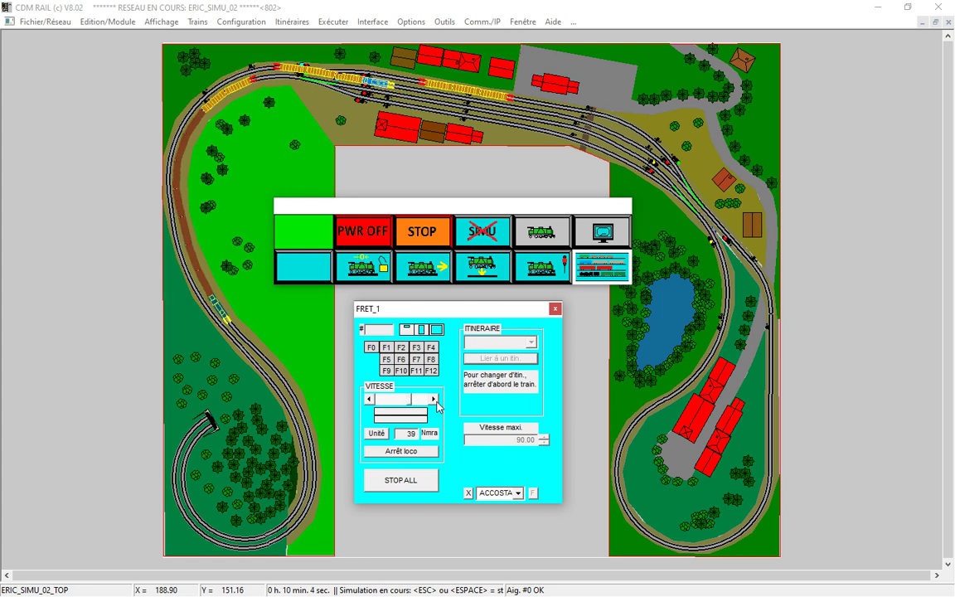
pyautogui.click(434, 400)
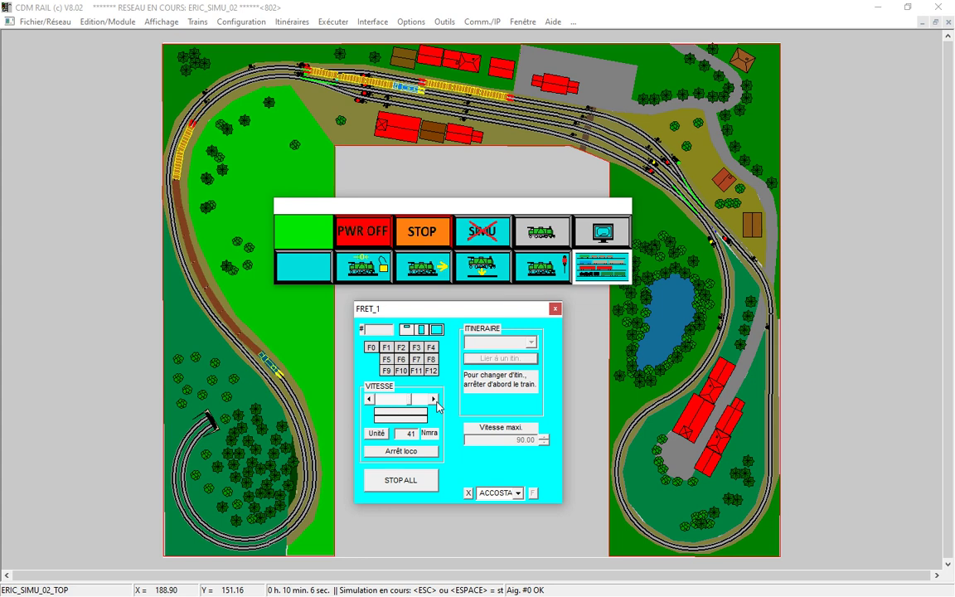
pyautogui.click(435, 400)
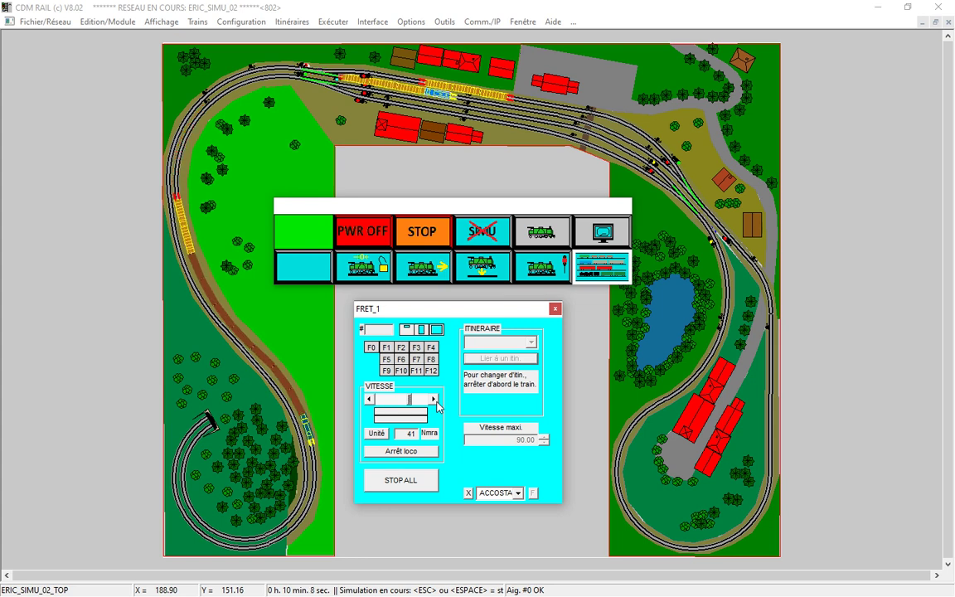
pyautogui.click(434, 400)
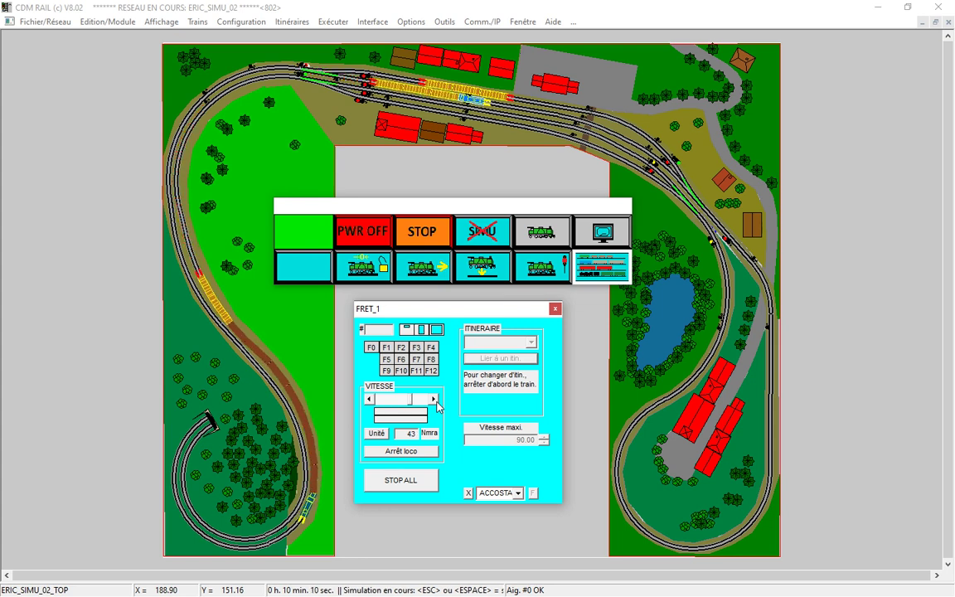
pyautogui.click(435, 401)
pyautogui.click(434, 401)
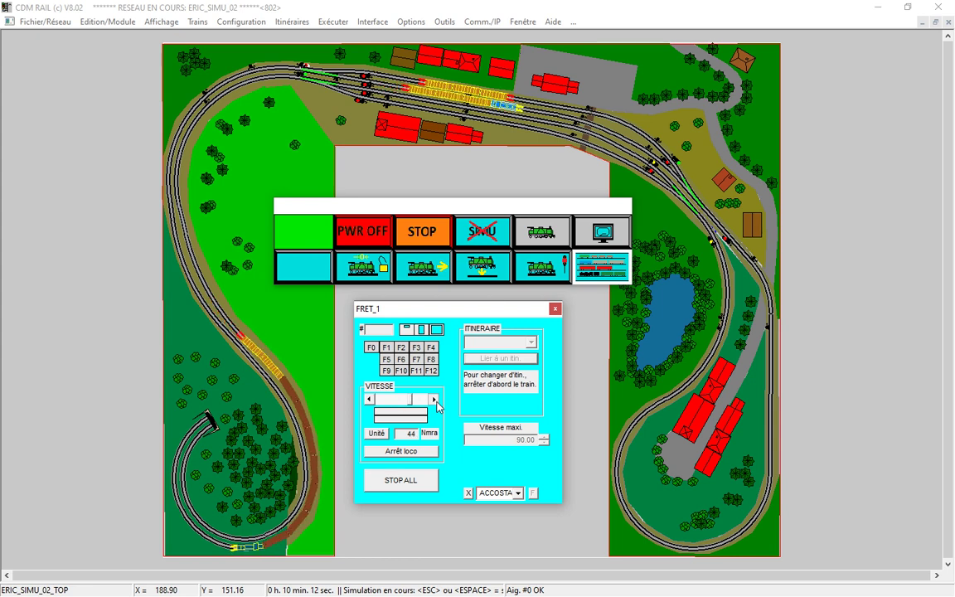
pyautogui.click(435, 400)
pyautogui.click(434, 401)
pyautogui.click(435, 401)
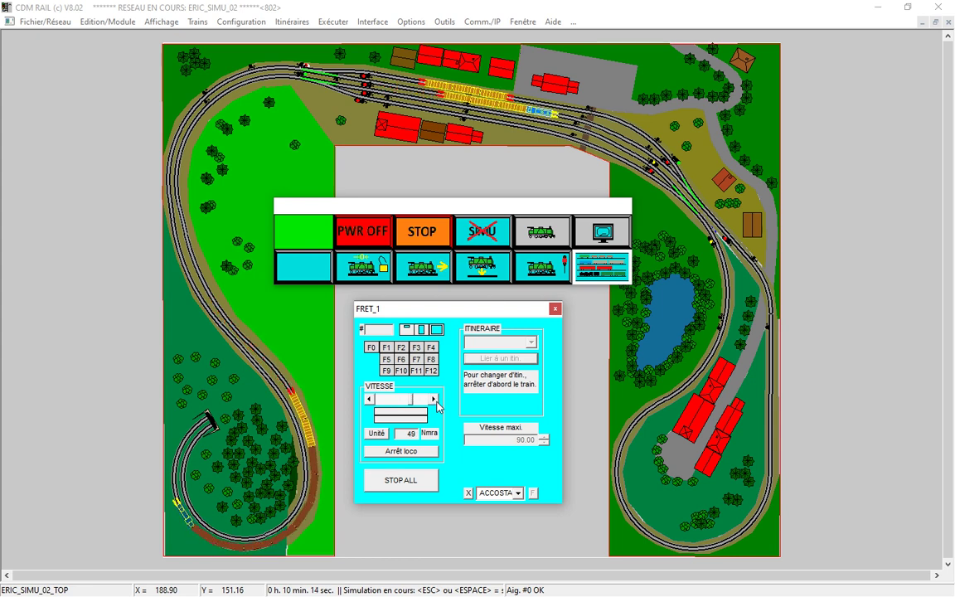
pyautogui.click(434, 400)
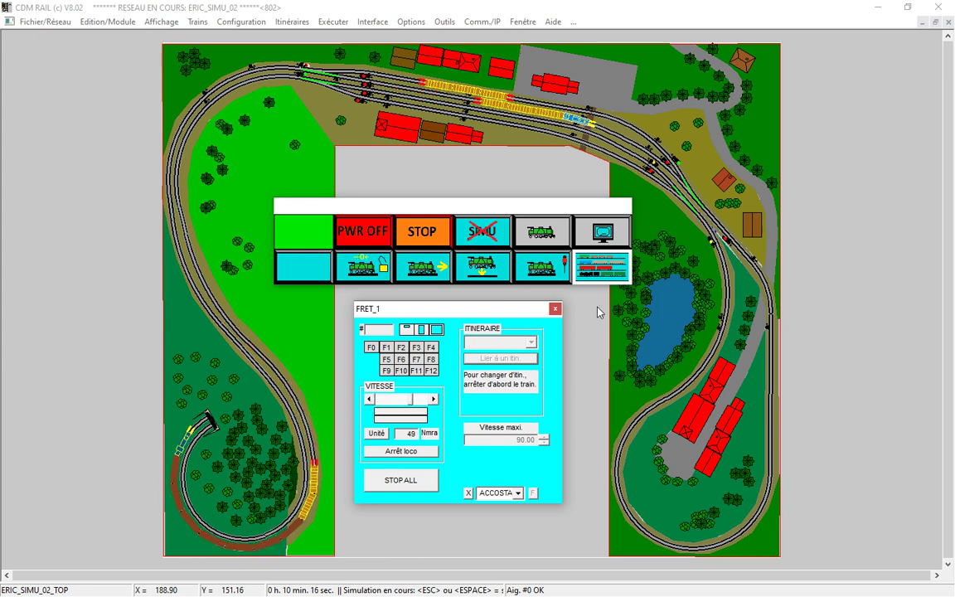
# - Set the turnout at the station's eastern exit for FRET_1, slow the train down and stop it beyond the station
pyautogui.click(683, 204)
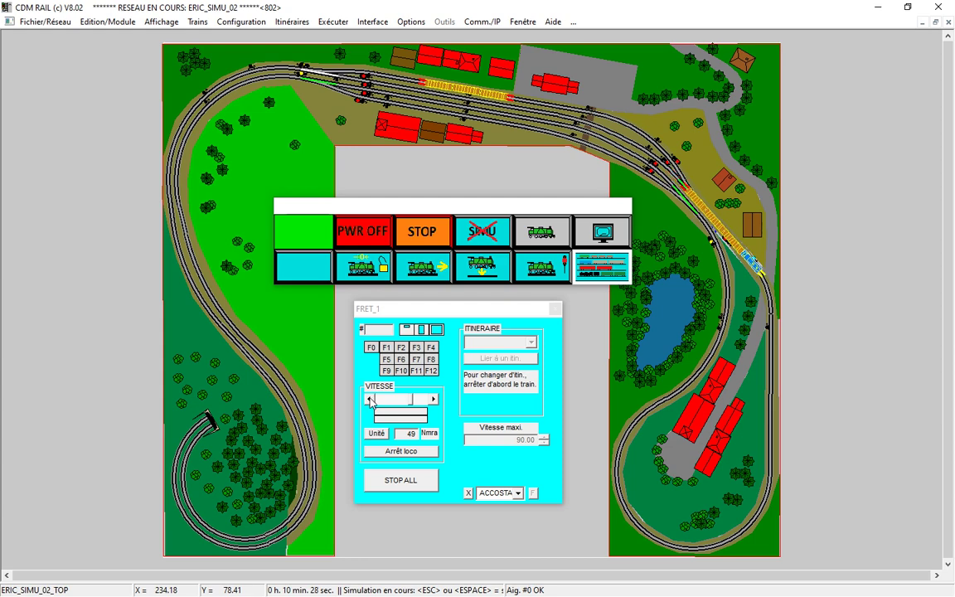
pyautogui.click(370, 400)
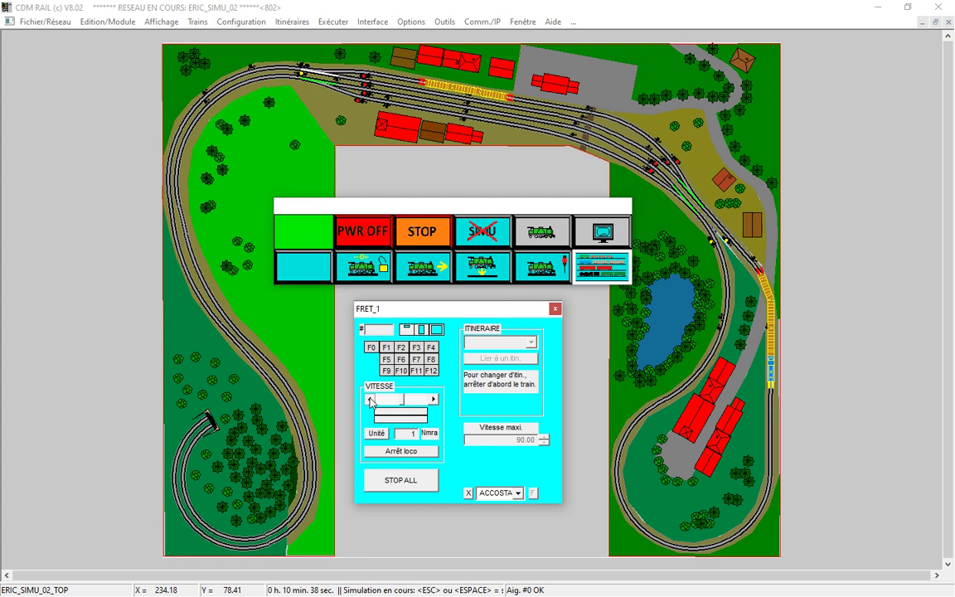
pyautogui.click(370, 399)
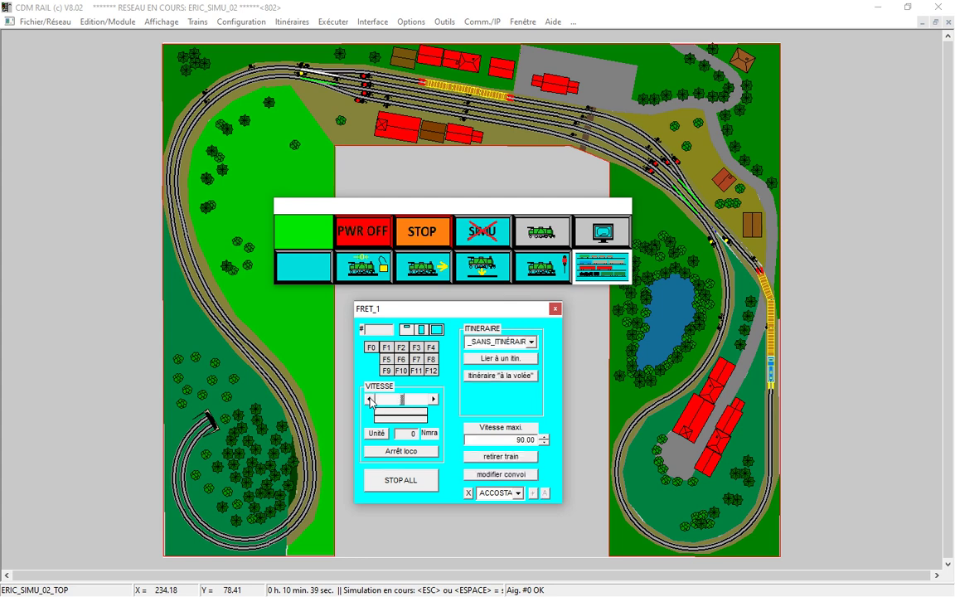
# - Set the turnout towards the parked wagons' track and start FRET_1 in reverse, gradually increasing its speed back towards the station
pyautogui.click(683, 180)
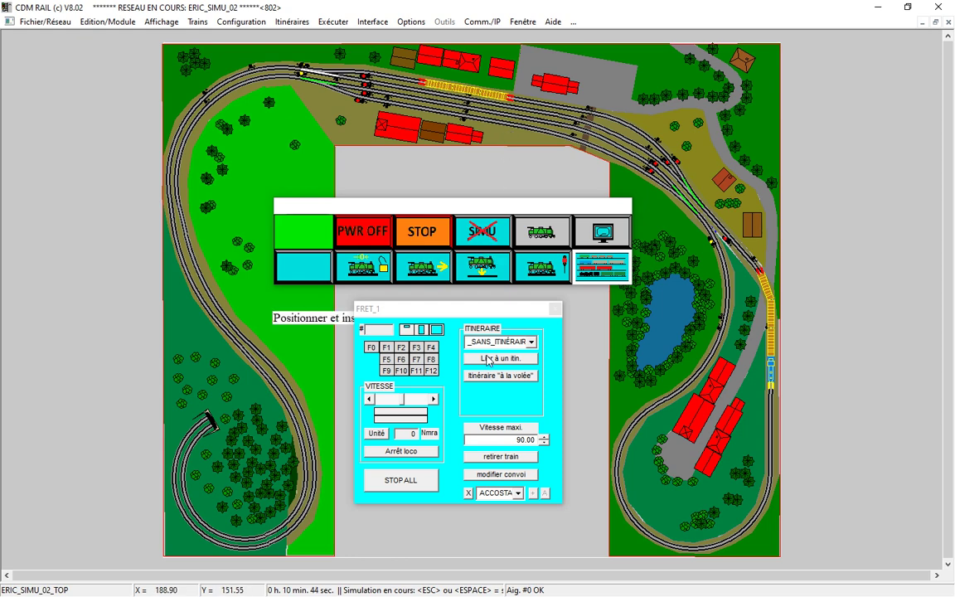
pyautogui.click(370, 400)
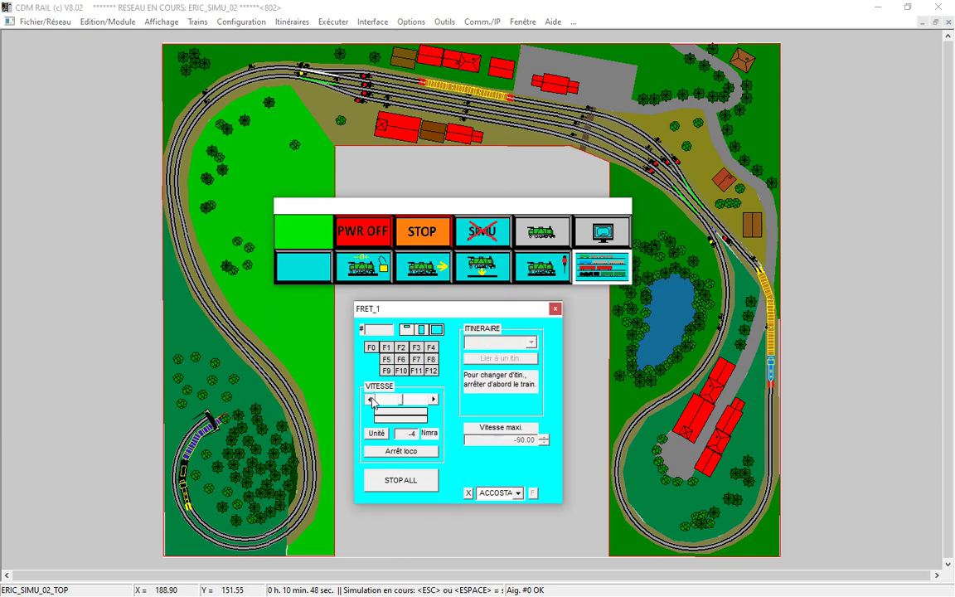
pyautogui.click(370, 401)
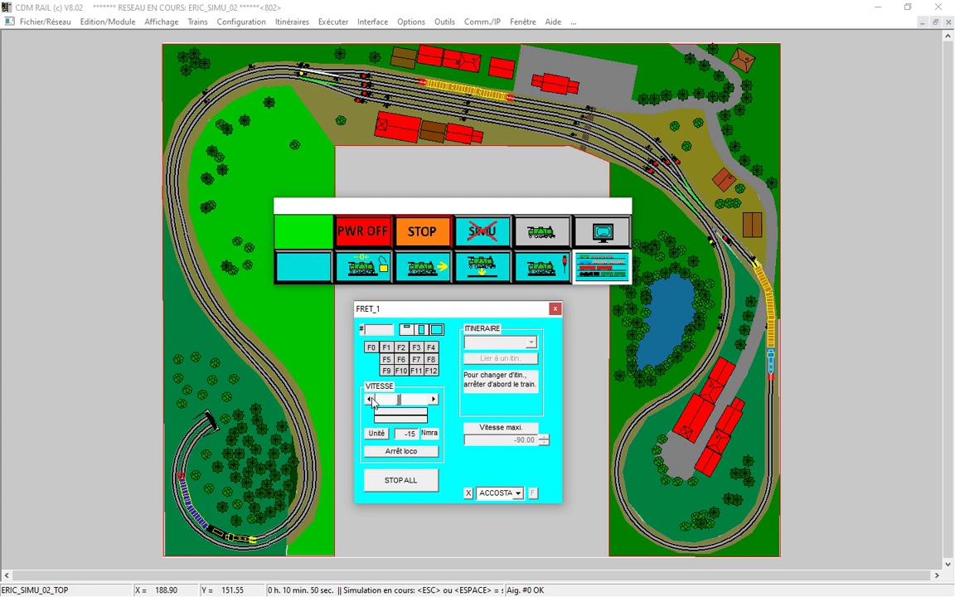
pyautogui.click(372, 401)
pyautogui.click(372, 400)
pyautogui.click(372, 400)
pyautogui.click(371, 400)
pyautogui.click(371, 400)
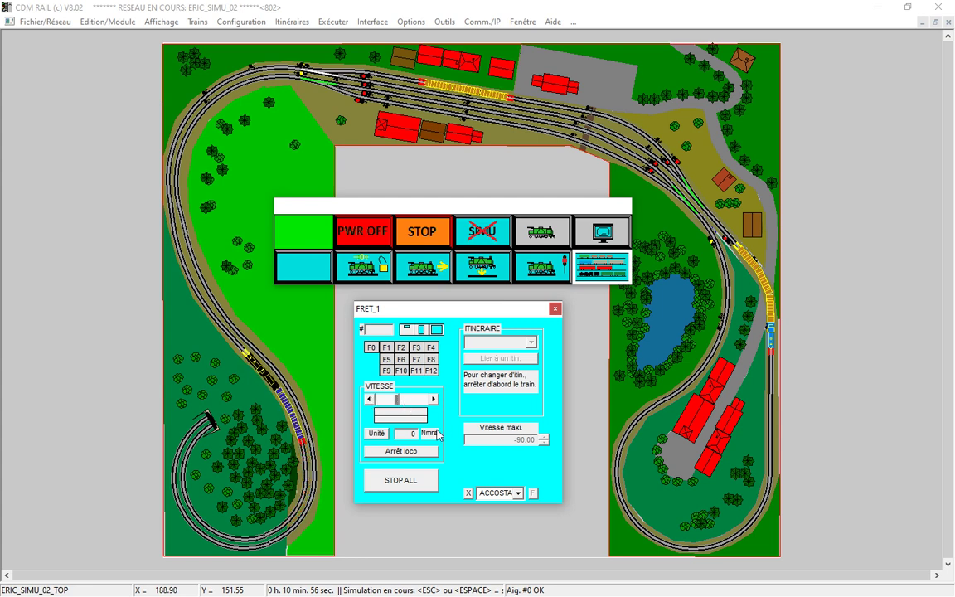
# - Request an approach to PARK000 for FRET_1 and reverse it towards the parked wagons at speed -31
pyautogui.click(517, 493)
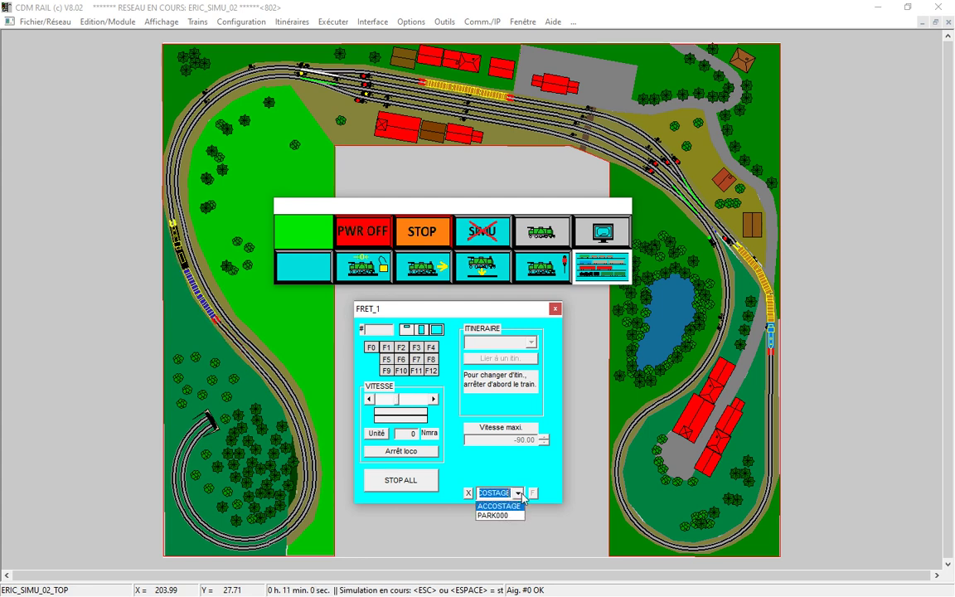
pyautogui.click(503, 515)
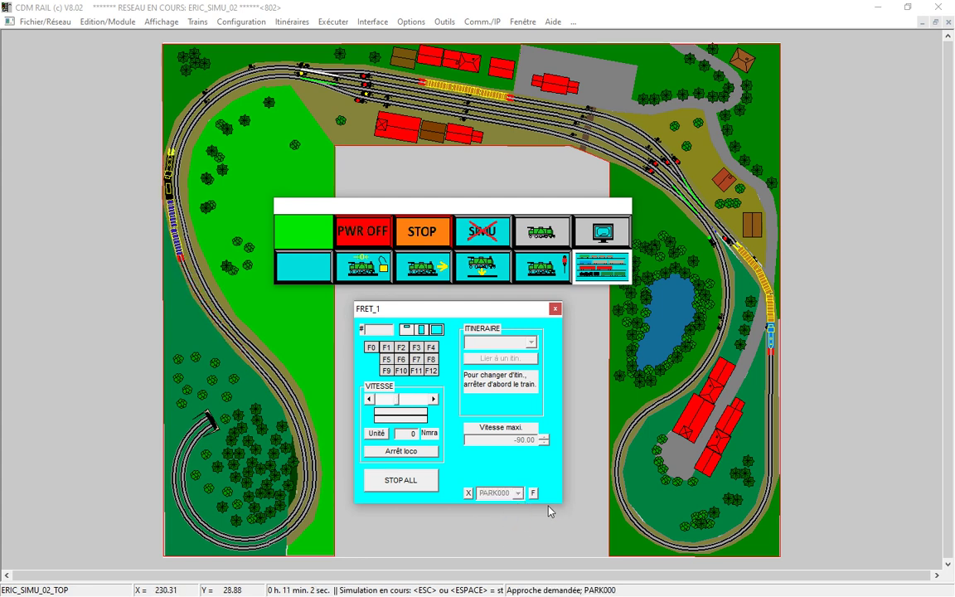
pyautogui.click(369, 400)
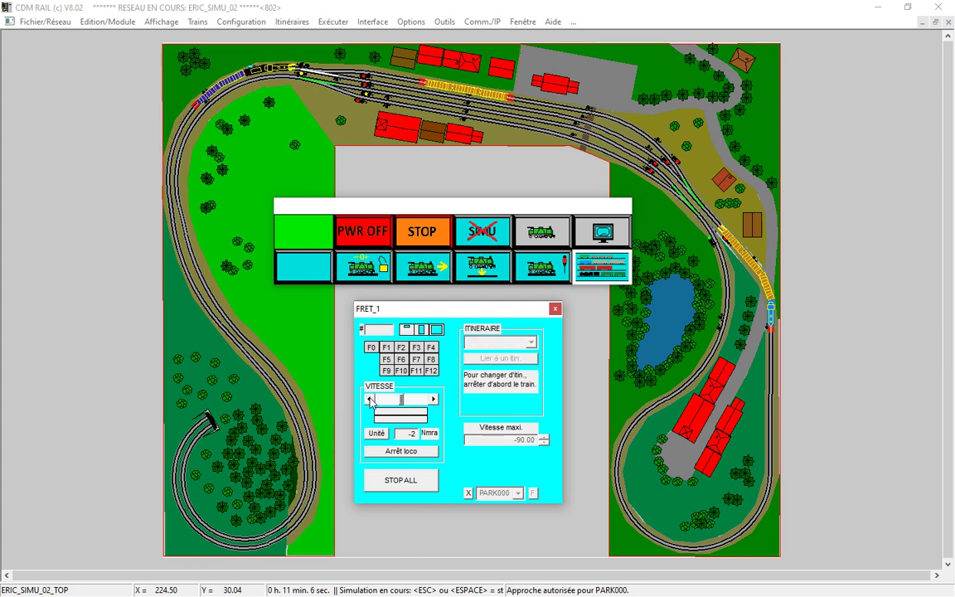
pyautogui.click(371, 402)
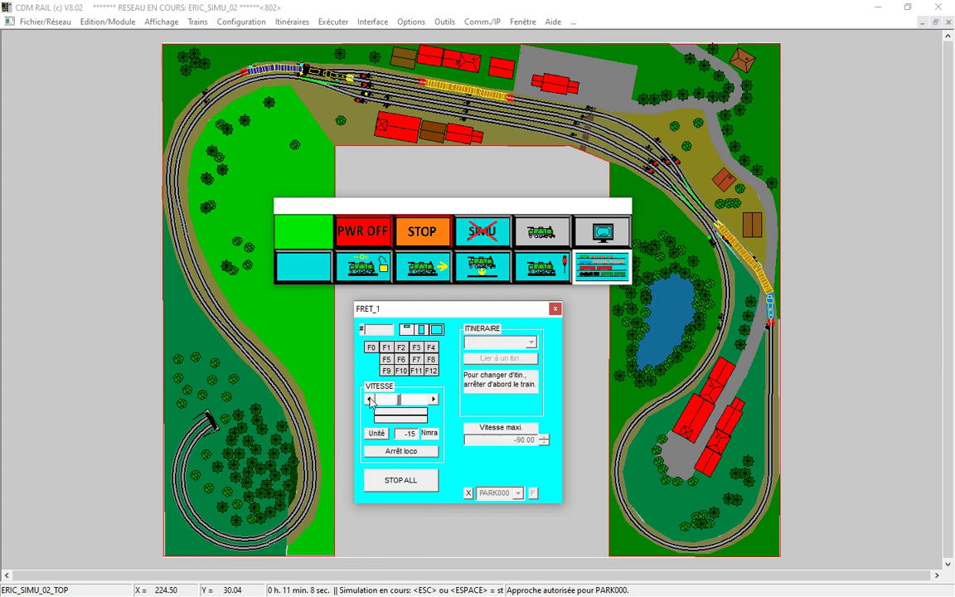
pyautogui.click(370, 400)
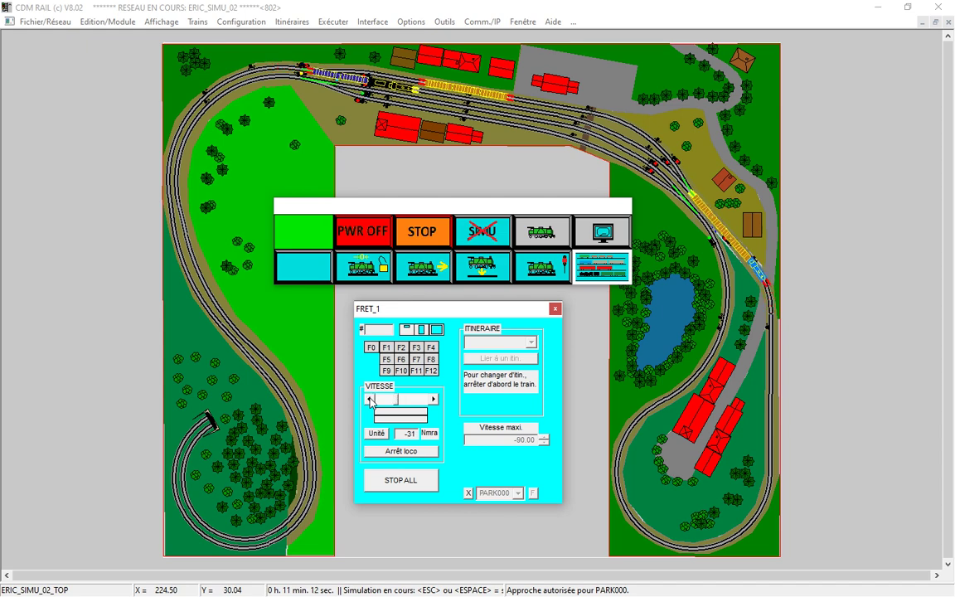
# - Stop the FRET_1 locomotive with its last wagon against the parked wagons of PARK000
pyautogui.moveTo(415, 97)
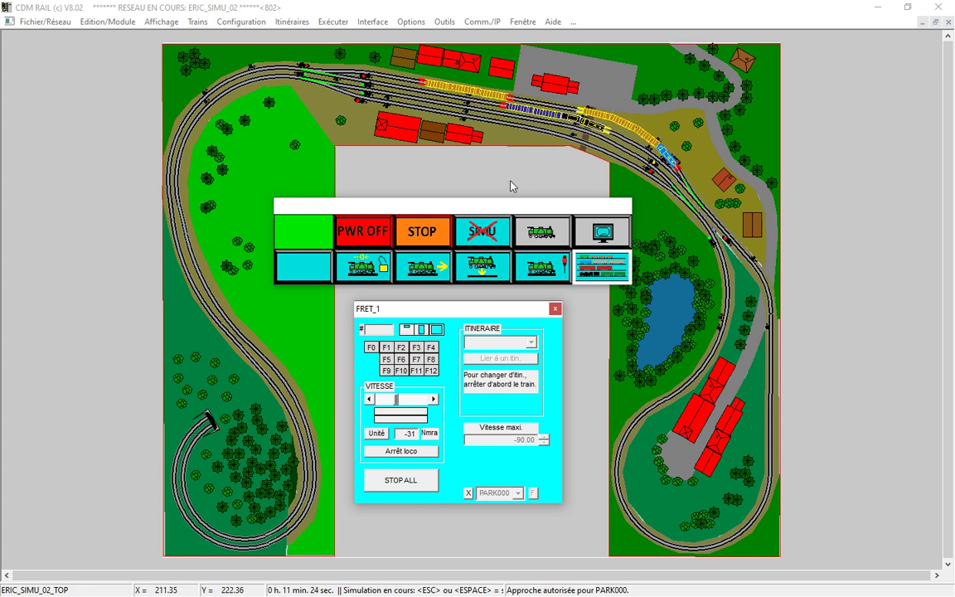
pyautogui.moveTo(610, 134)
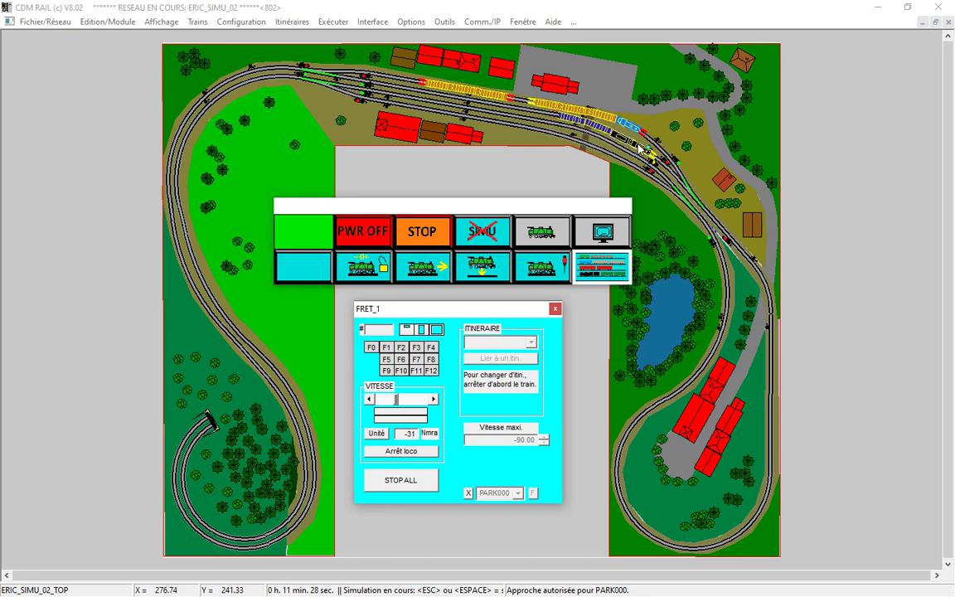
pyautogui.click(638, 145)
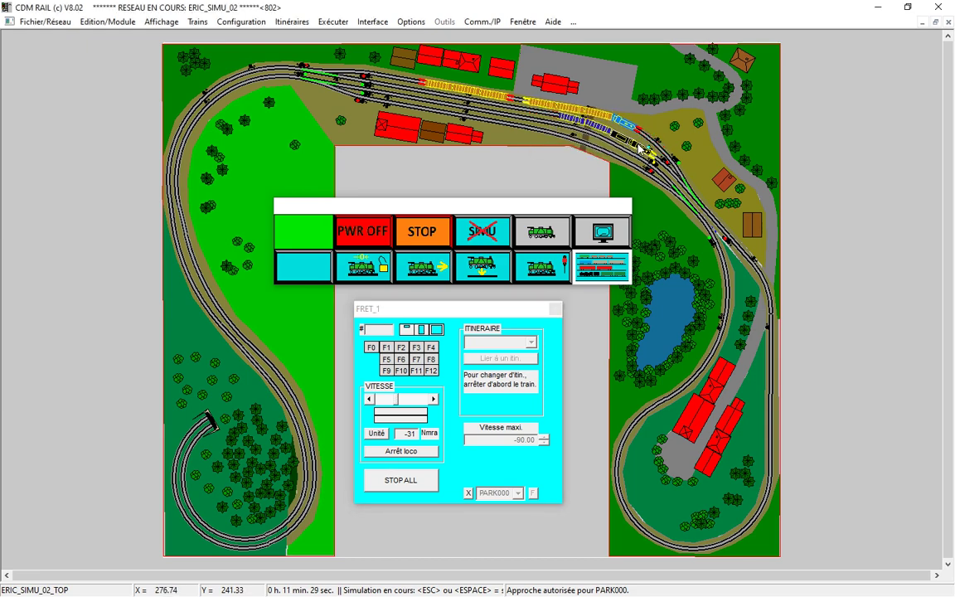
pyautogui.click(428, 452)
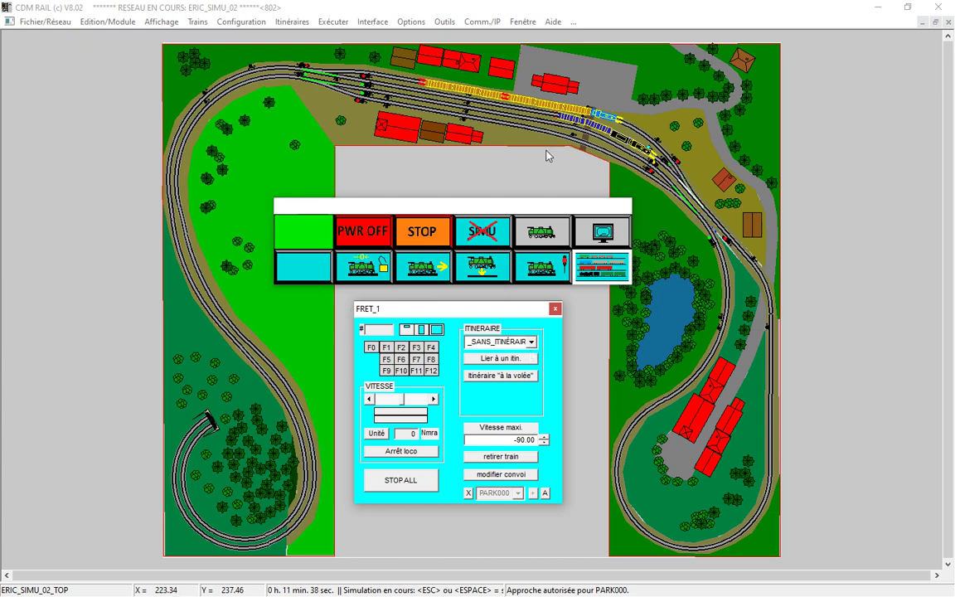
# - Open and expand the controller for FRET_3, stop its locomotive beyond the station and release it from itinerary MAN_3
pyautogui.click(608, 154)
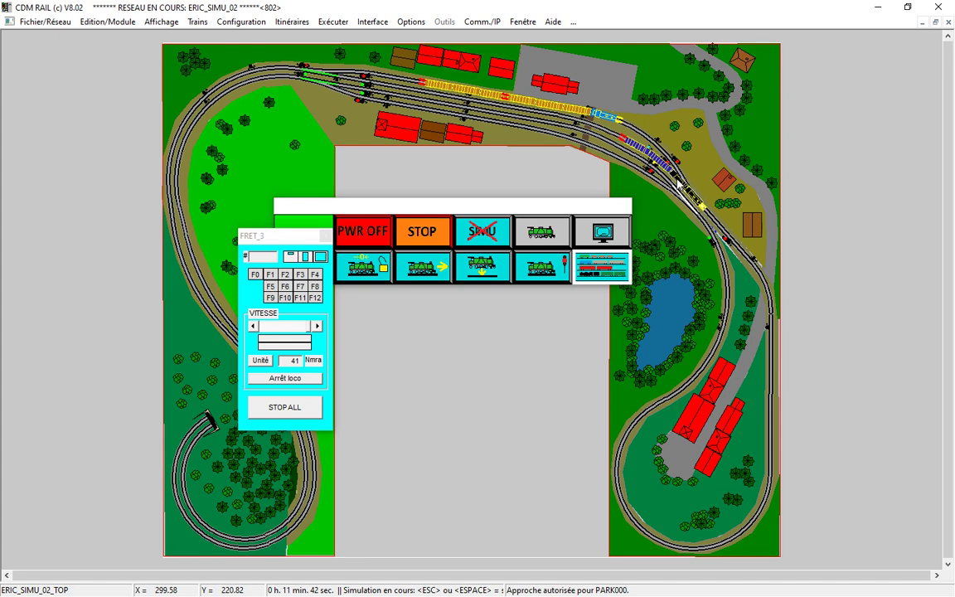
pyautogui.click(309, 378)
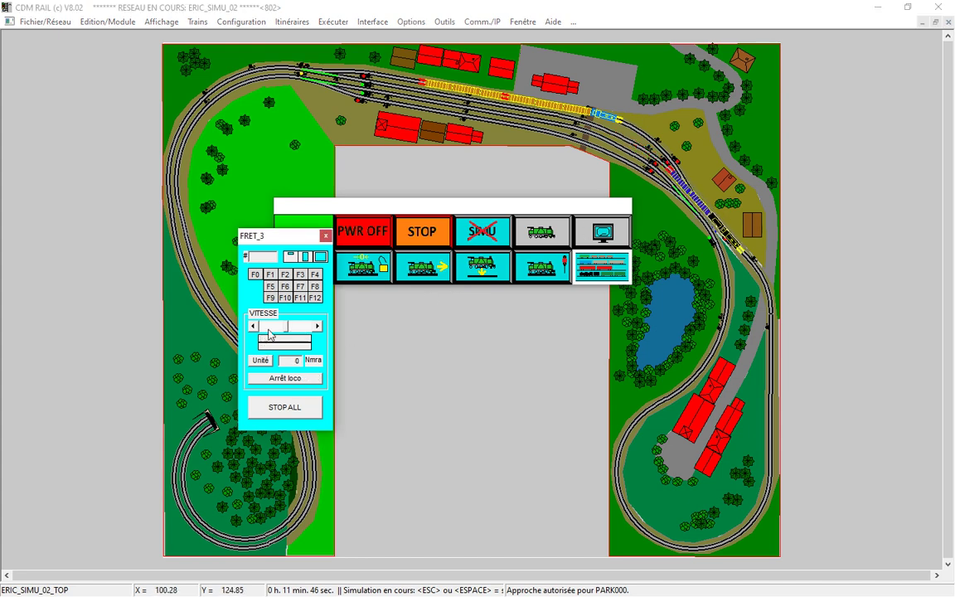
pyautogui.click(323, 257)
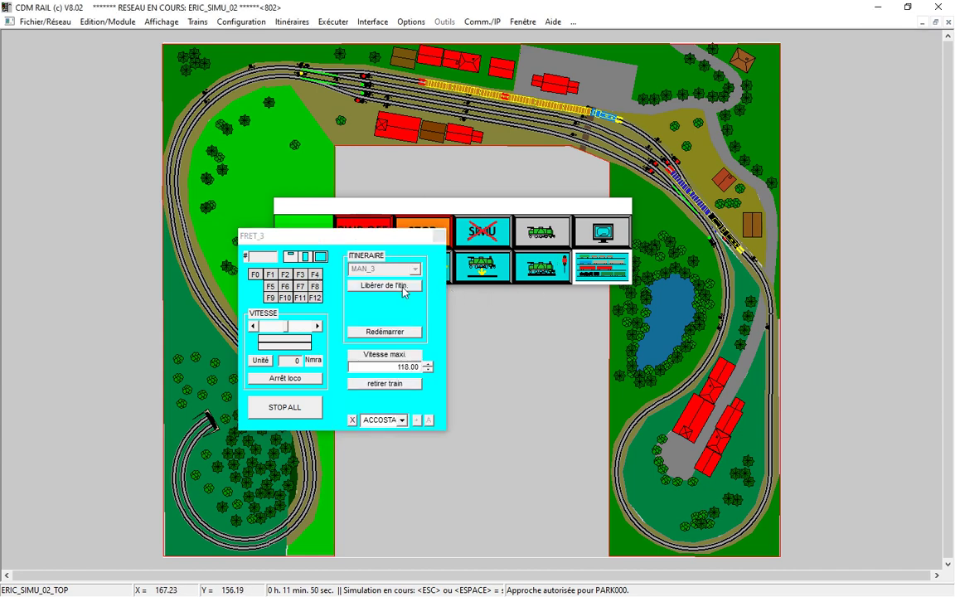
pyautogui.click(404, 286)
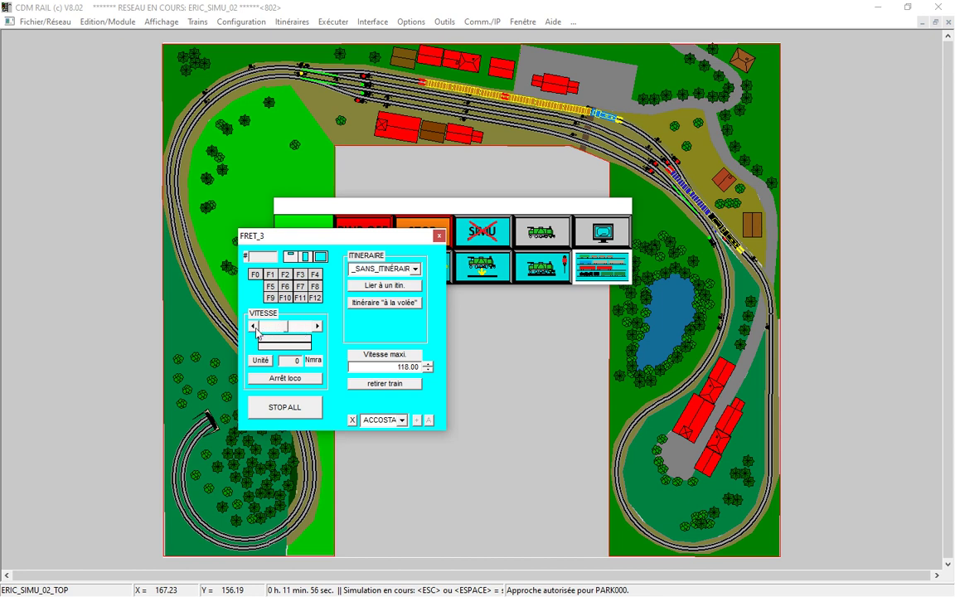
# - Reverse FRET_3 into the station track beside the parked wagons at speeds up to -40, slow it to -7 and stop it
pyautogui.click(255, 327)
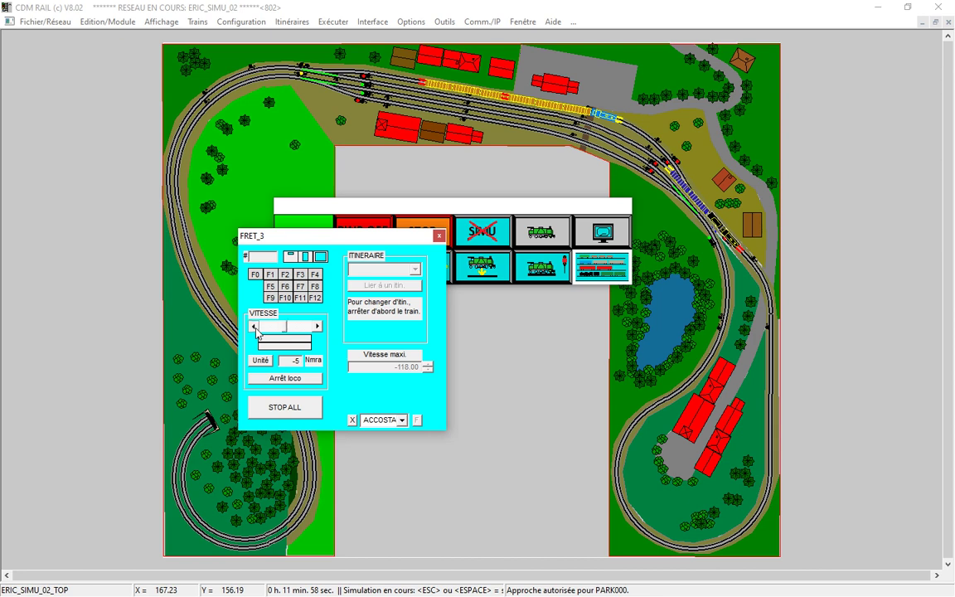
pyautogui.click(255, 326)
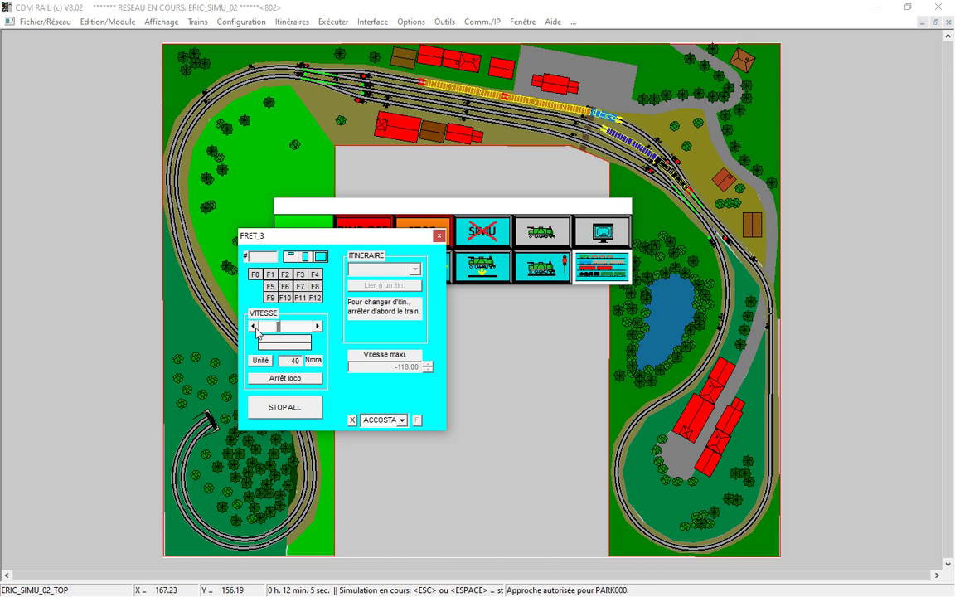
pyautogui.click(316, 328)
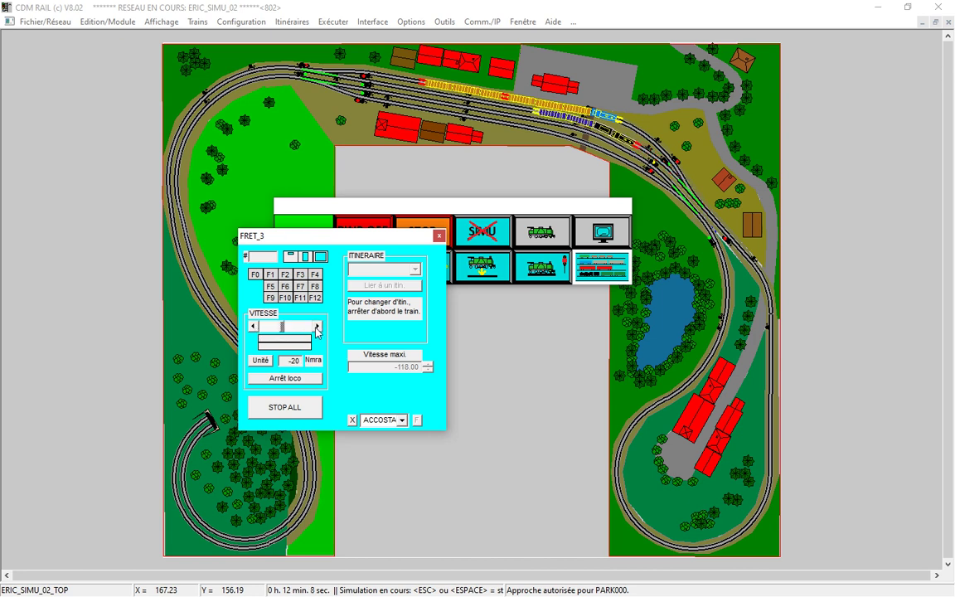
pyautogui.click(316, 328)
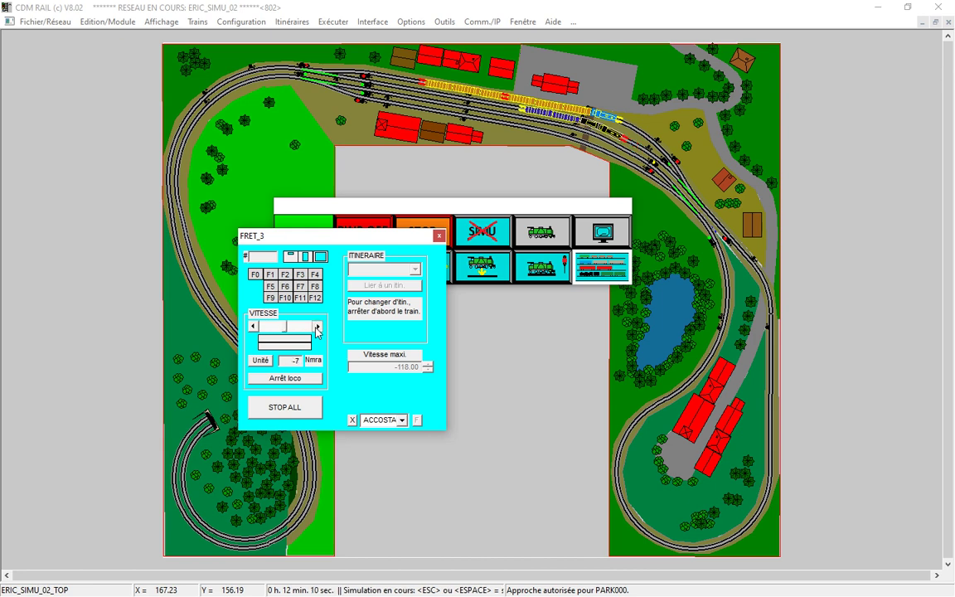
pyautogui.click(315, 329)
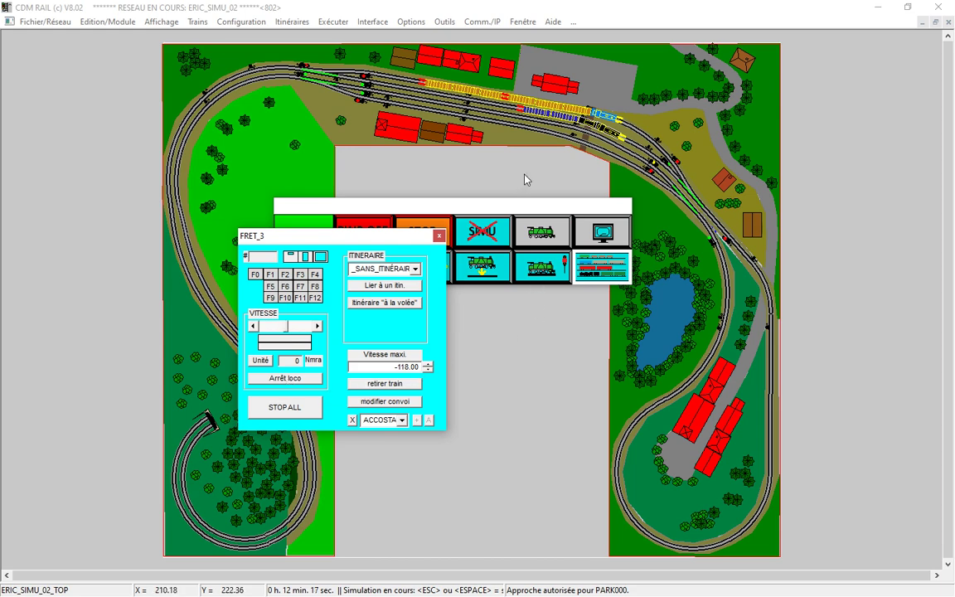
# - Open the controller for FRET_2 and request an approach to PARK000
pyautogui.click(577, 111)
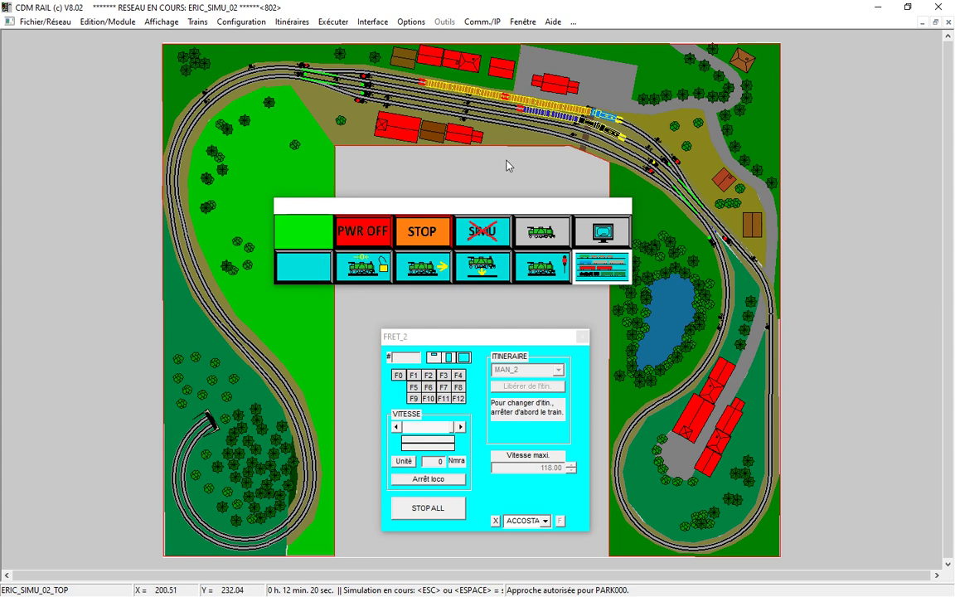
pyautogui.click(545, 520)
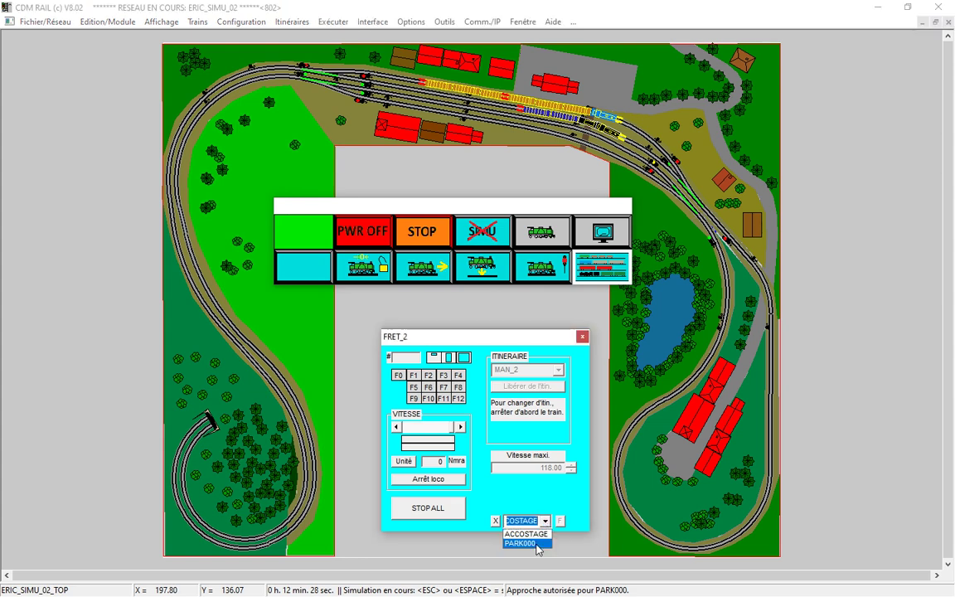
pyautogui.click(522, 543)
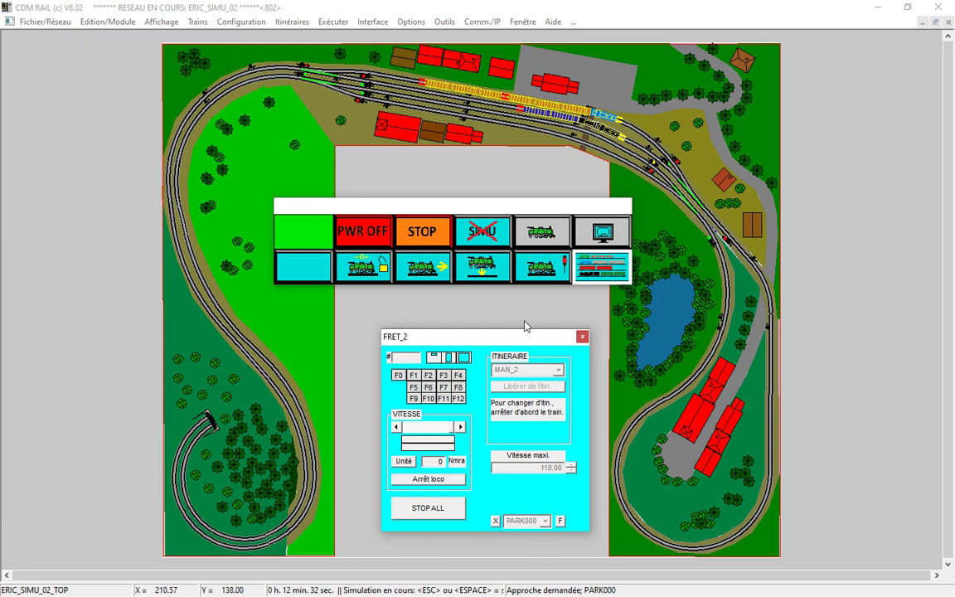
# - Open the controller for FRET_1, clear its approach request and couple it to the parked wagons of PARK000
pyautogui.moveTo(574, 111)
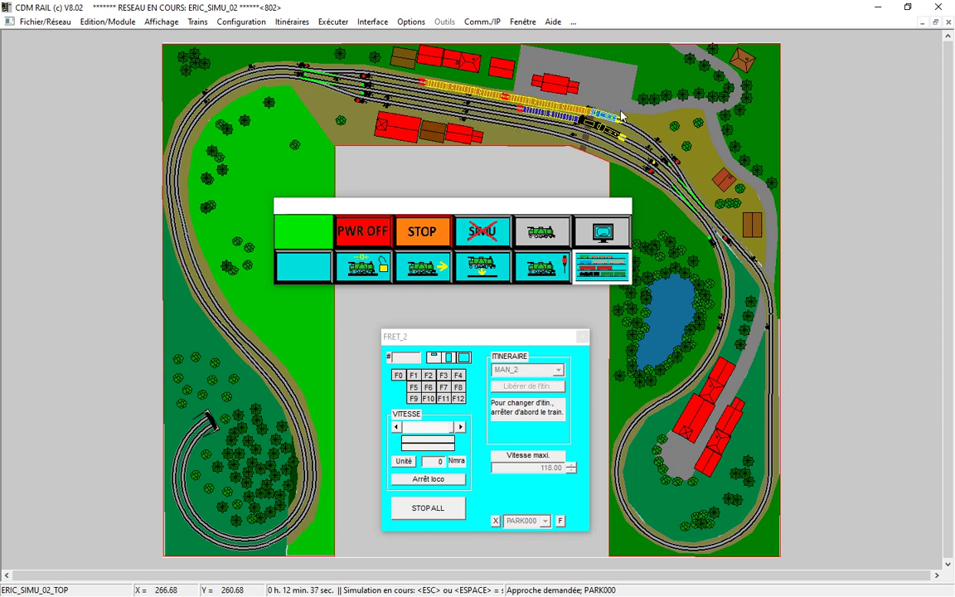
pyautogui.click(587, 115)
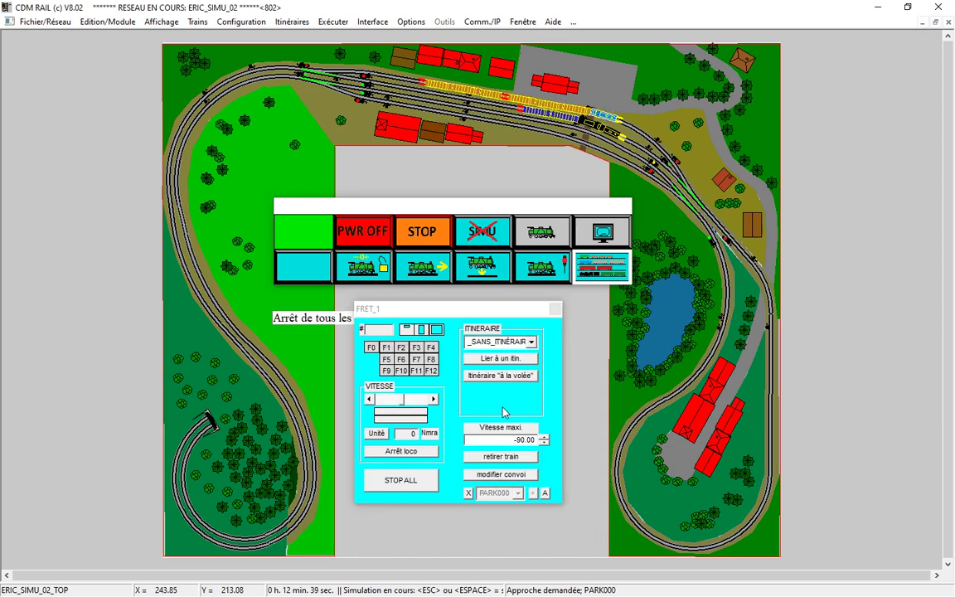
pyautogui.click(467, 494)
pyautogui.click(517, 493)
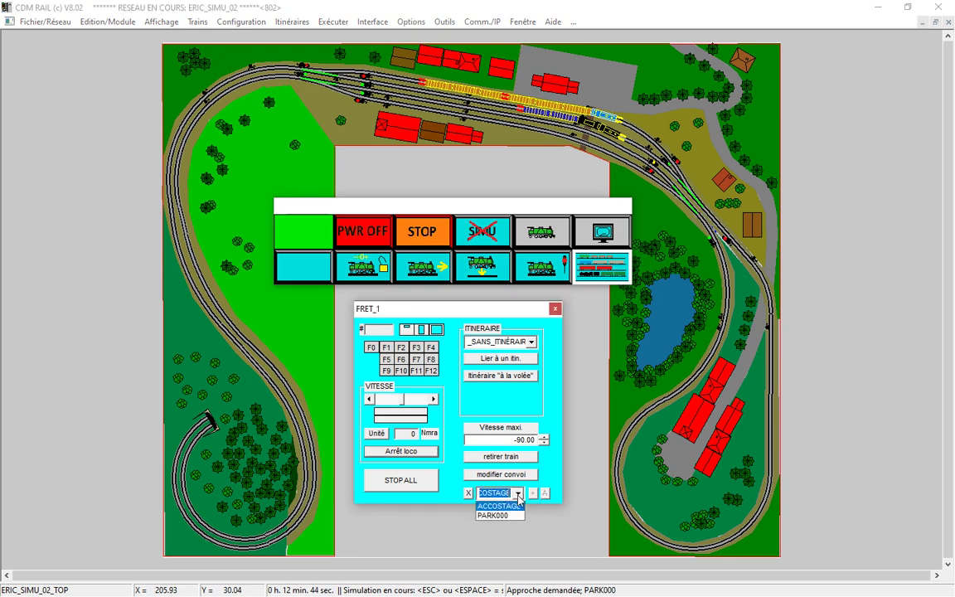
pyautogui.click(501, 516)
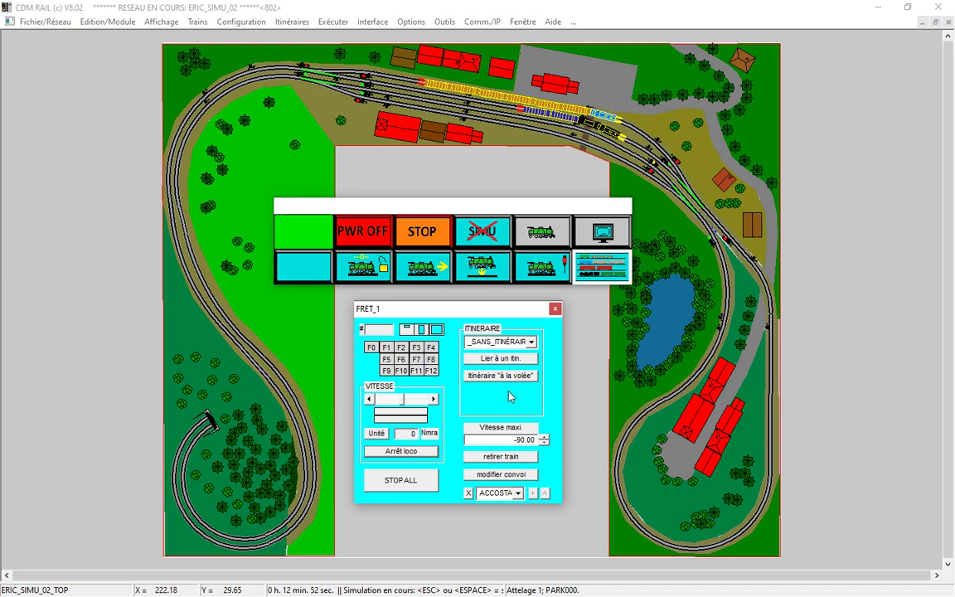
# - Try to bring up FRET_1's consist in the train status window, stopping its locomotive between the two attempts
pyautogui.click(602, 274)
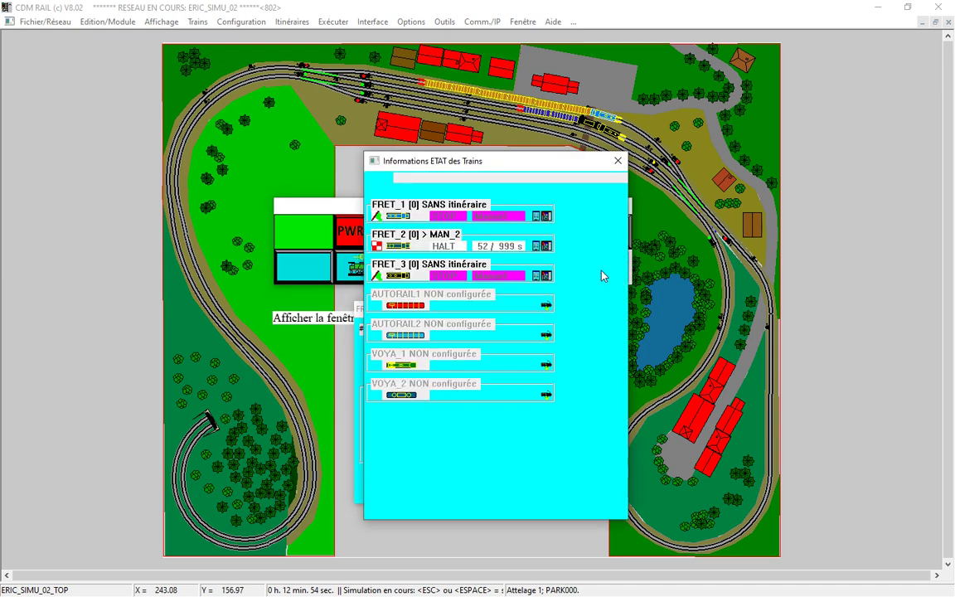
pyautogui.click(622, 163)
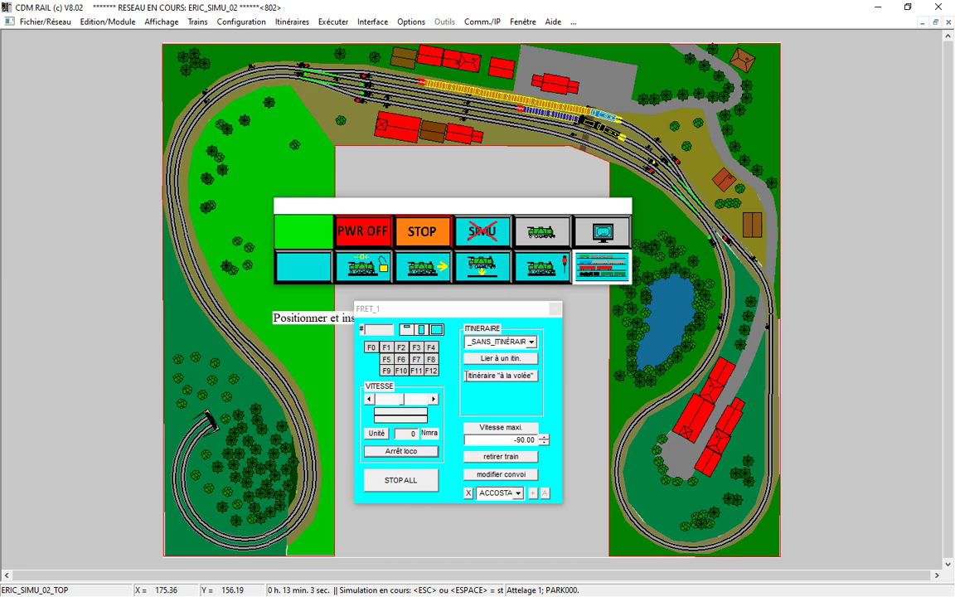
pyautogui.click(415, 457)
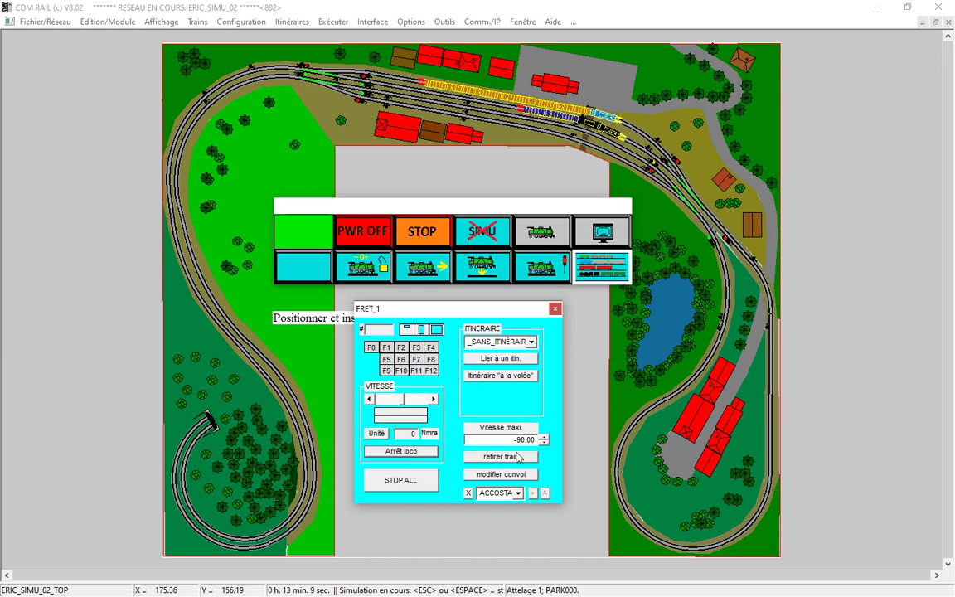
pyautogui.click(603, 275)
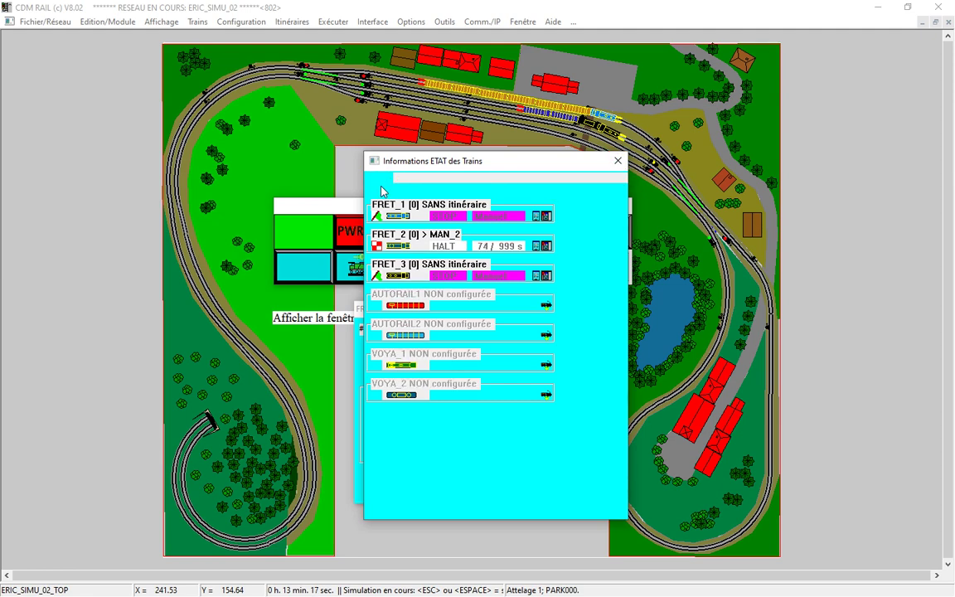
pyautogui.click(618, 161)
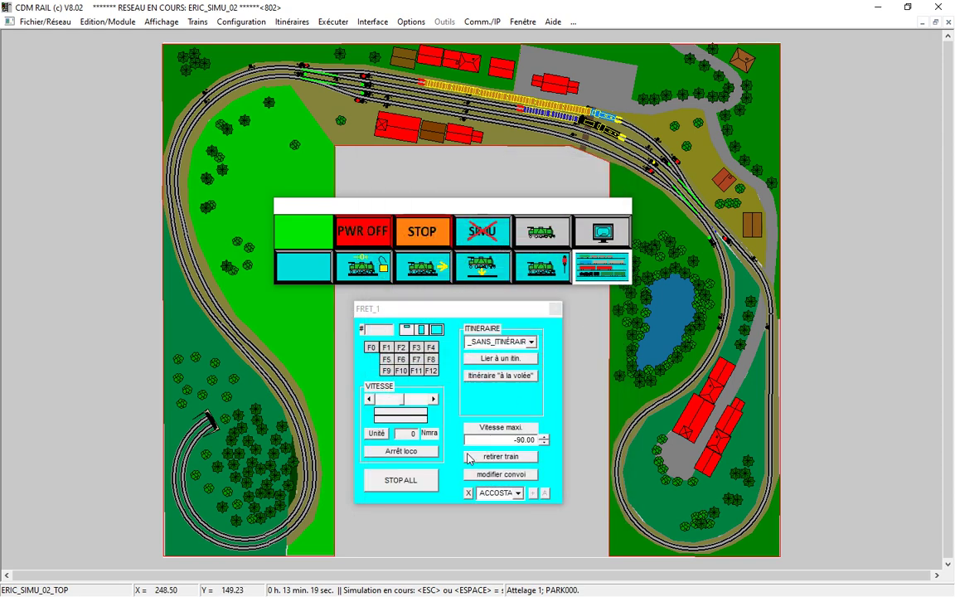
# - Stop the FRET_1 locomotive and uncouple its wagons as PARK000 from the train status window
pyautogui.click(420, 455)
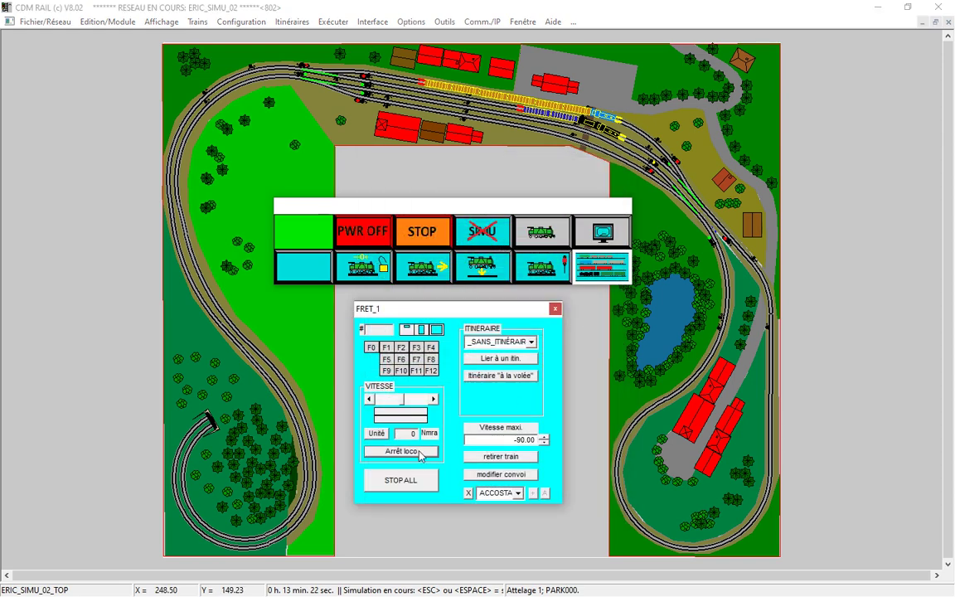
pyautogui.click(603, 267)
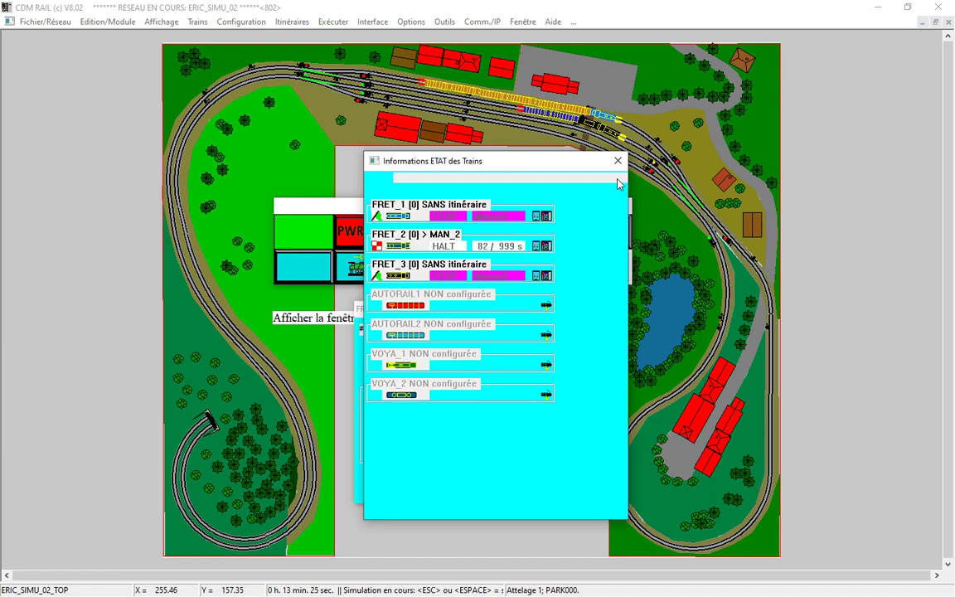
pyautogui.moveTo(617, 183)
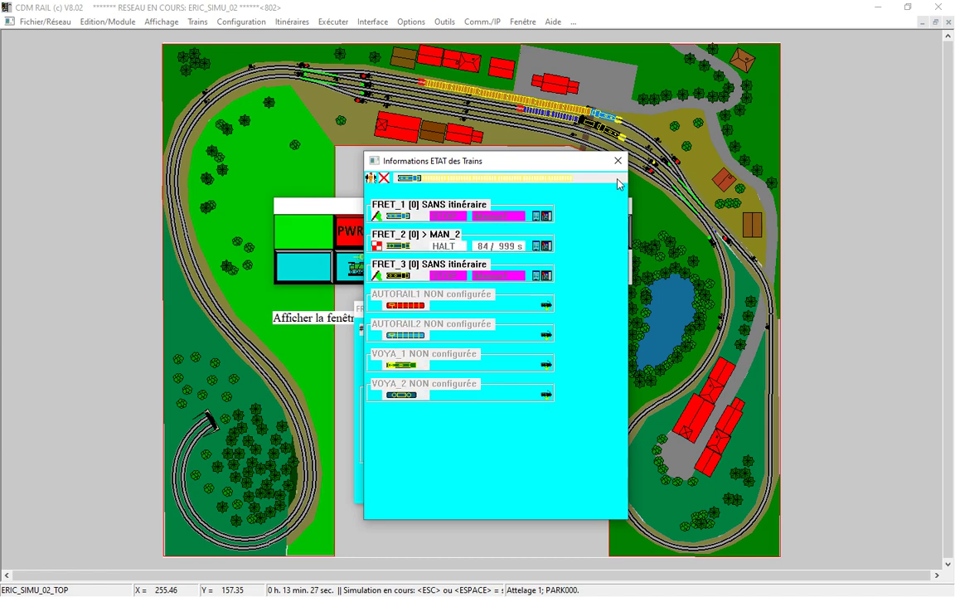
pyautogui.click(370, 180)
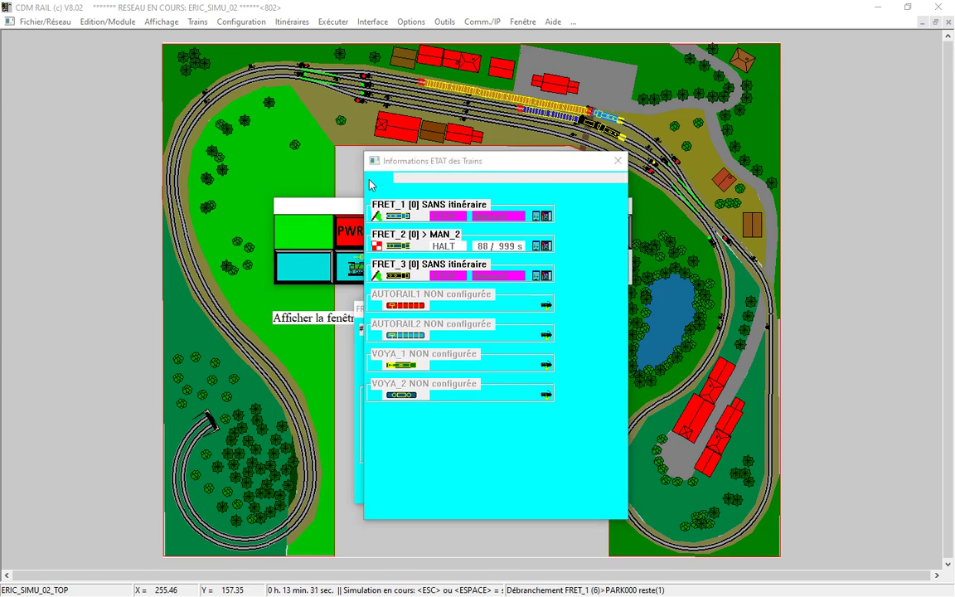
pyautogui.click(618, 161)
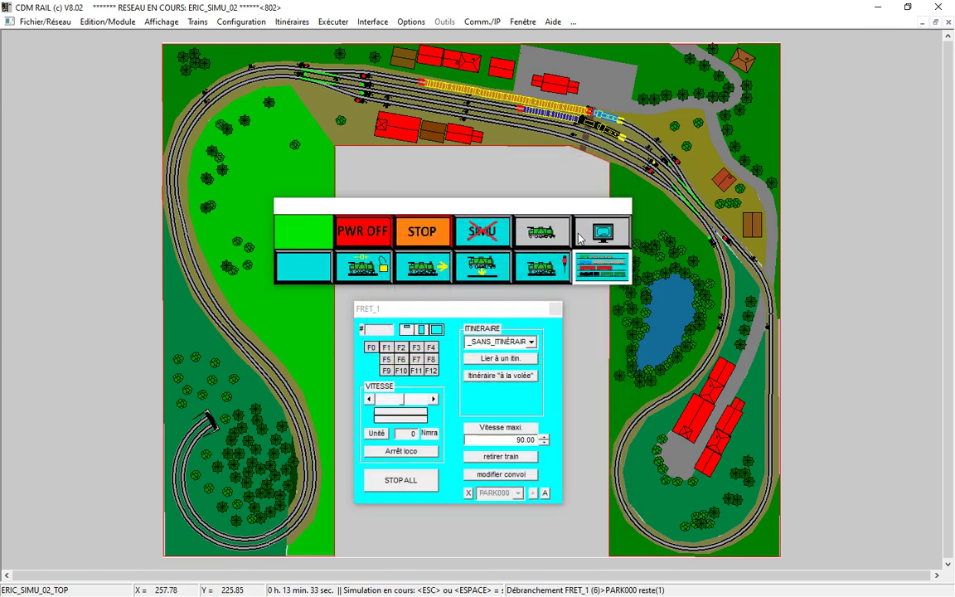
# - Link FRET_1 to itinerary MAN_1 and set it to wait and restart
pyautogui.click(532, 341)
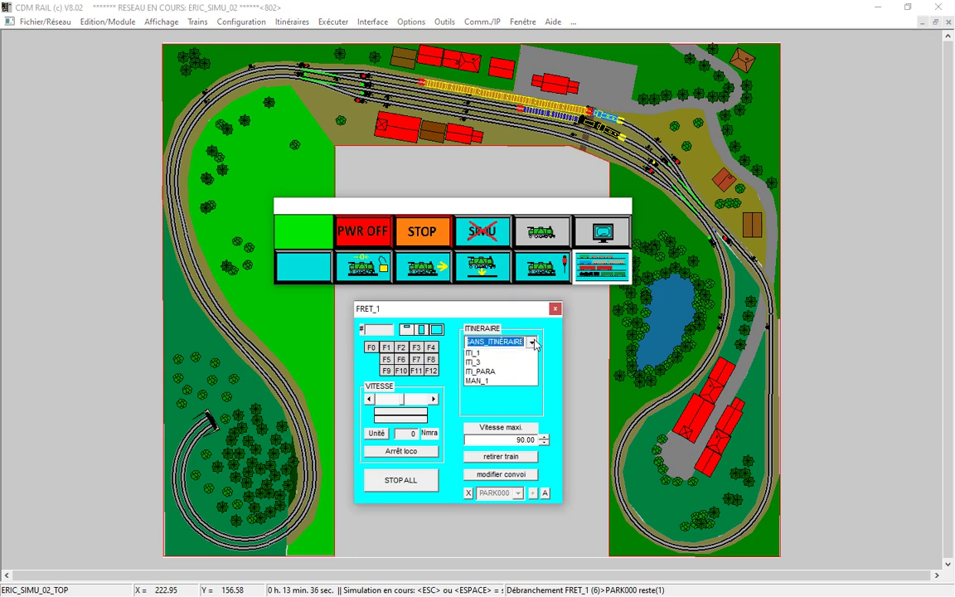
pyautogui.click(500, 393)
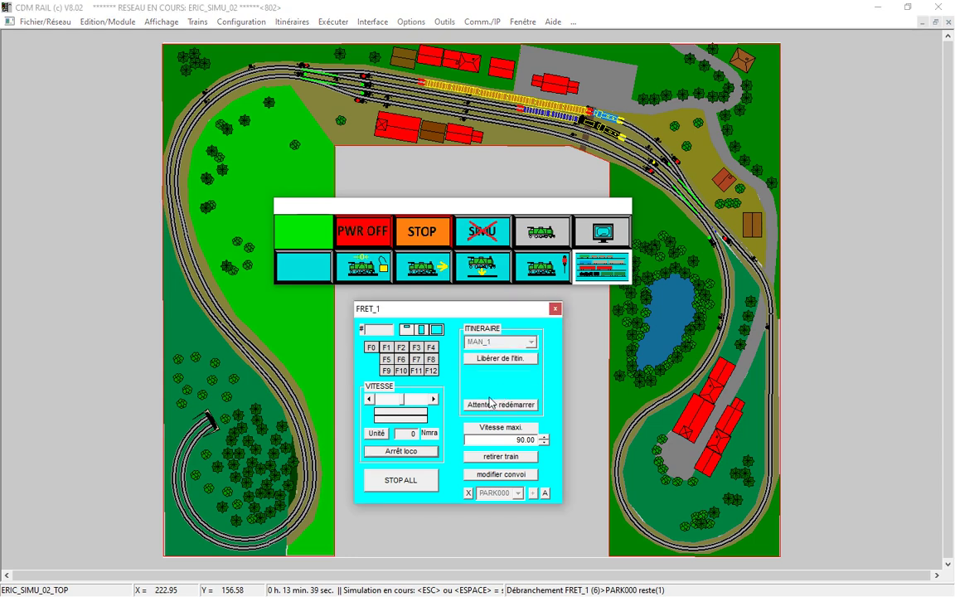
pyautogui.click(499, 404)
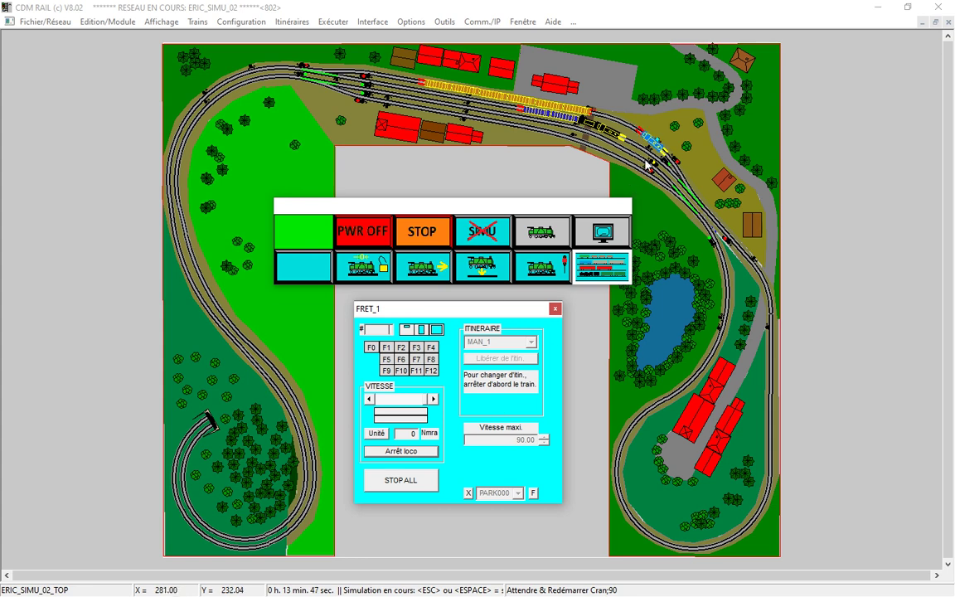
# - Open the FRET_3 controller, place it clear of the command bar and set the turnout beyond the station for its departure
pyautogui.moveTo(654, 144)
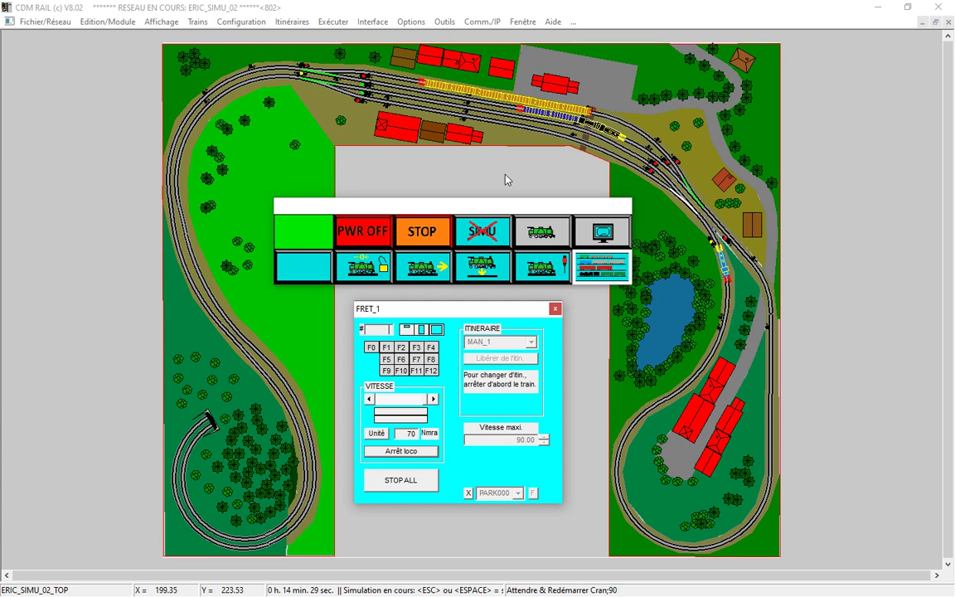
pyautogui.click(602, 132)
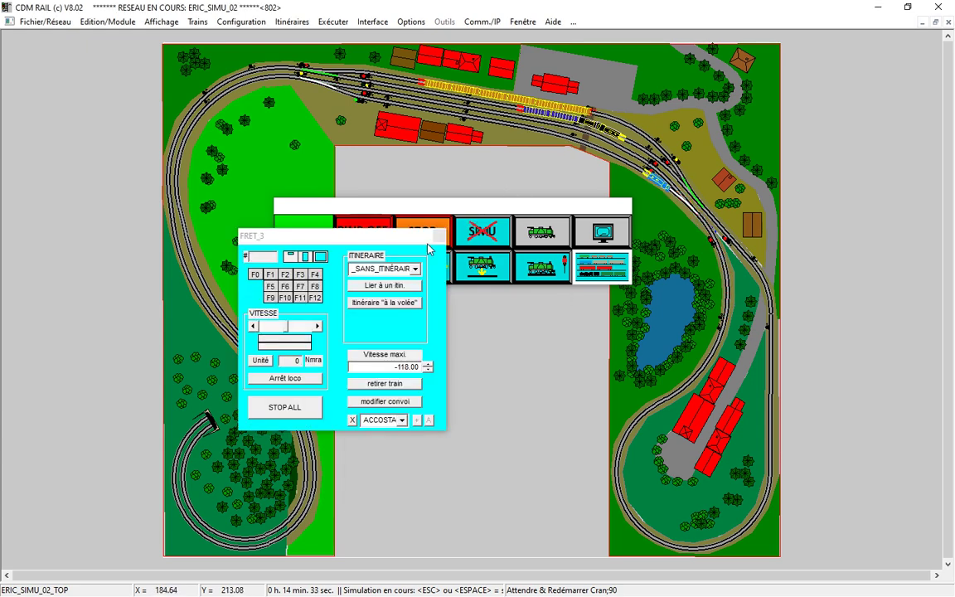
pyautogui.moveTo(407, 247); pyautogui.dragTo(507, 320)
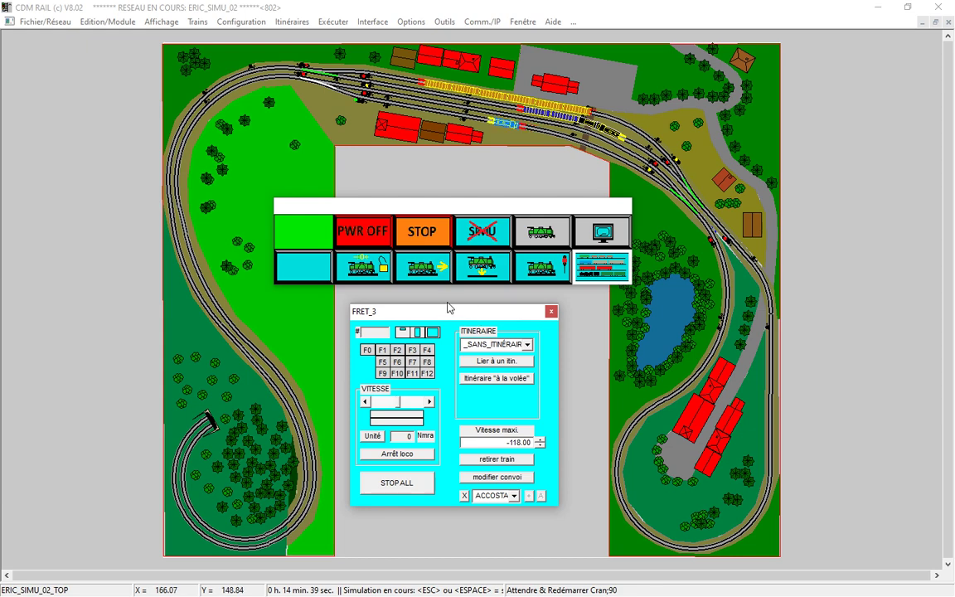
pyautogui.click(682, 185)
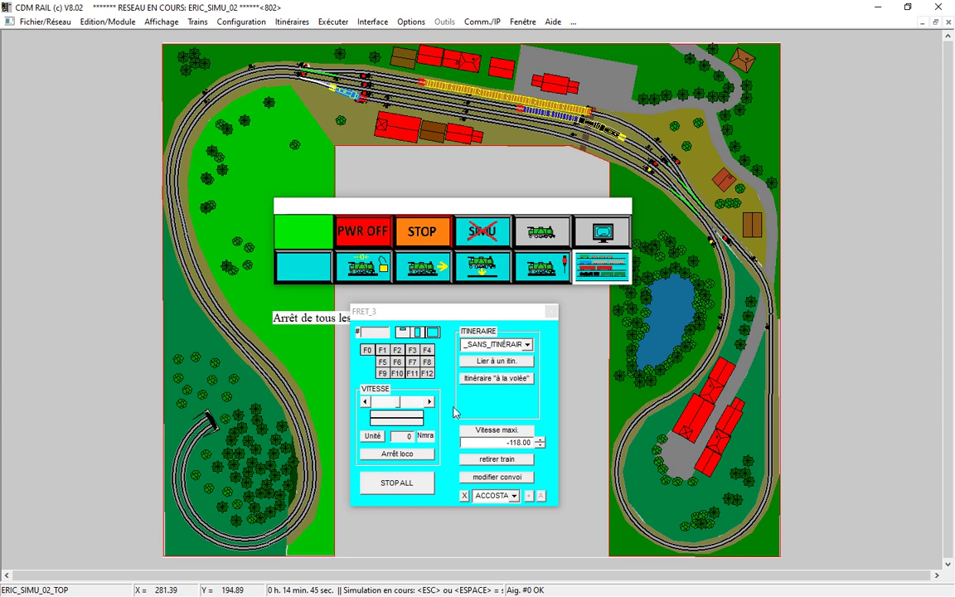
# - Drive FRET_3 forward out of the station, raising its speed gradually to 35
pyautogui.click(429, 403)
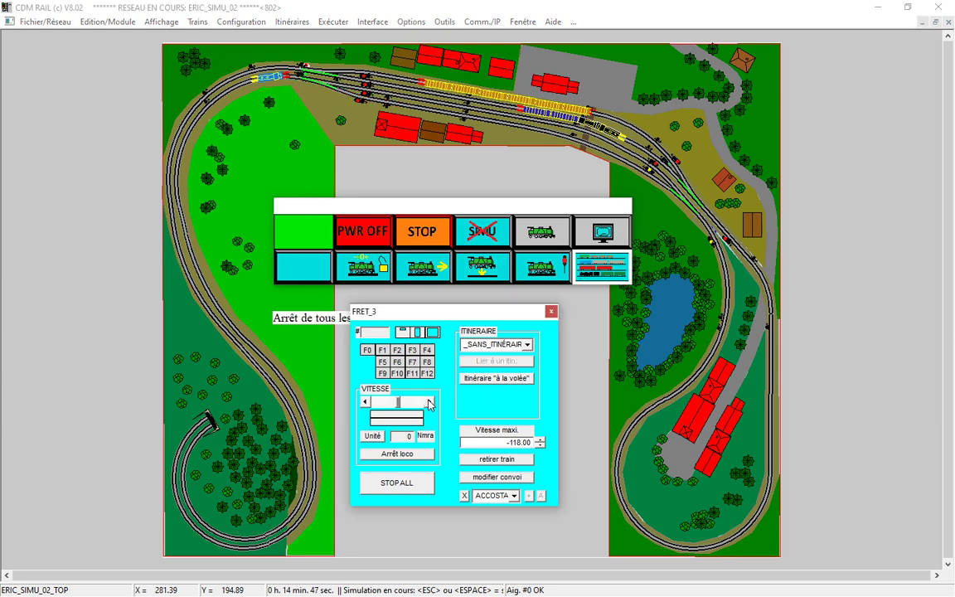
pyautogui.click(429, 403)
pyautogui.click(429, 403)
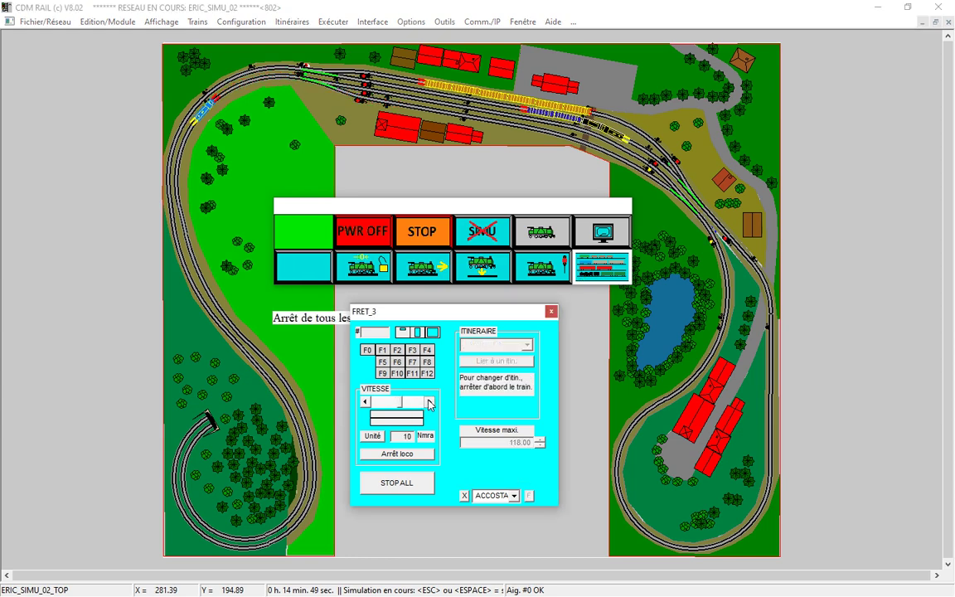
pyautogui.click(430, 404)
pyautogui.click(430, 403)
pyautogui.click(429, 404)
pyautogui.click(429, 403)
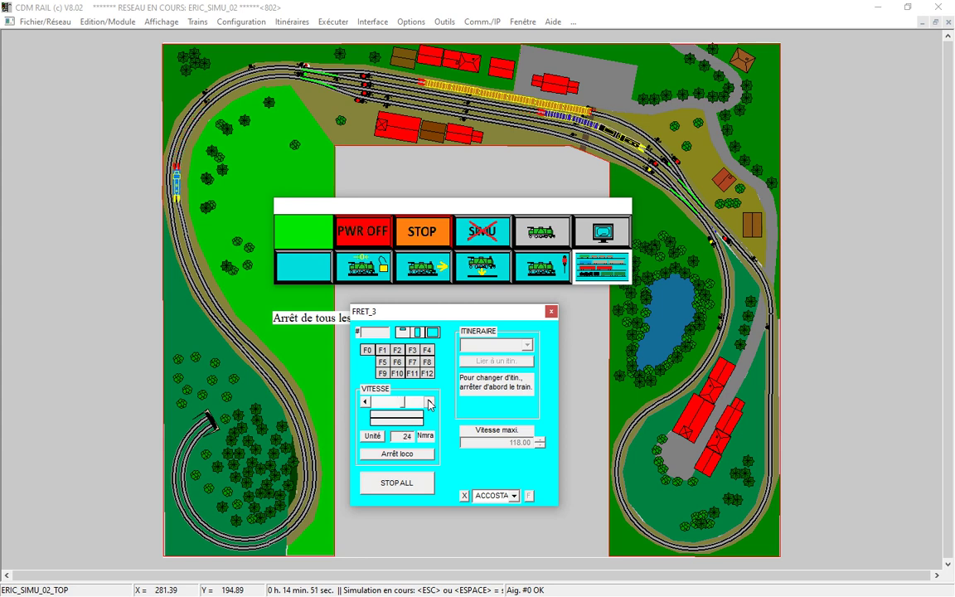
pyautogui.click(429, 404)
pyautogui.click(429, 404)
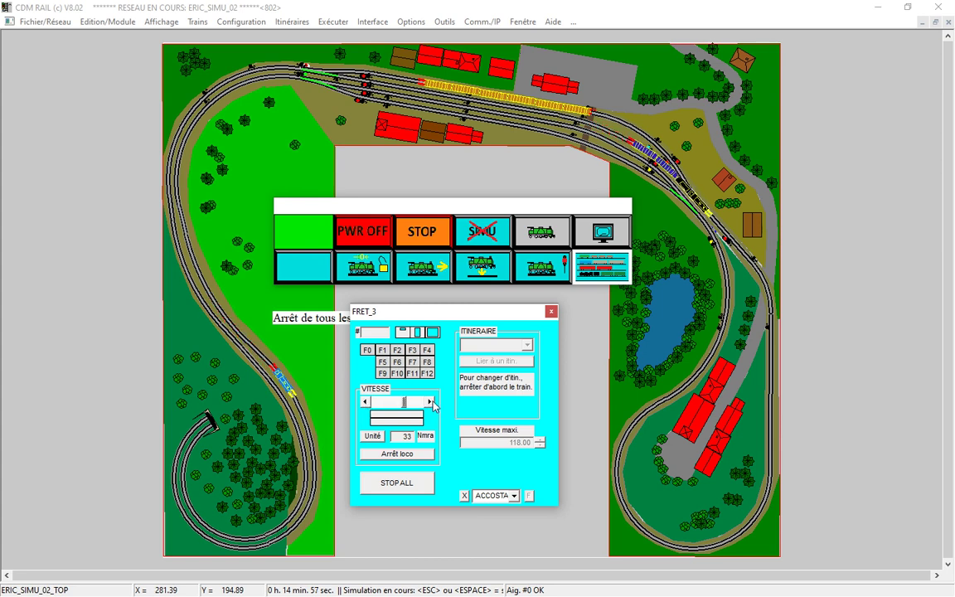
pyautogui.click(432, 402)
pyautogui.click(433, 403)
pyautogui.click(432, 402)
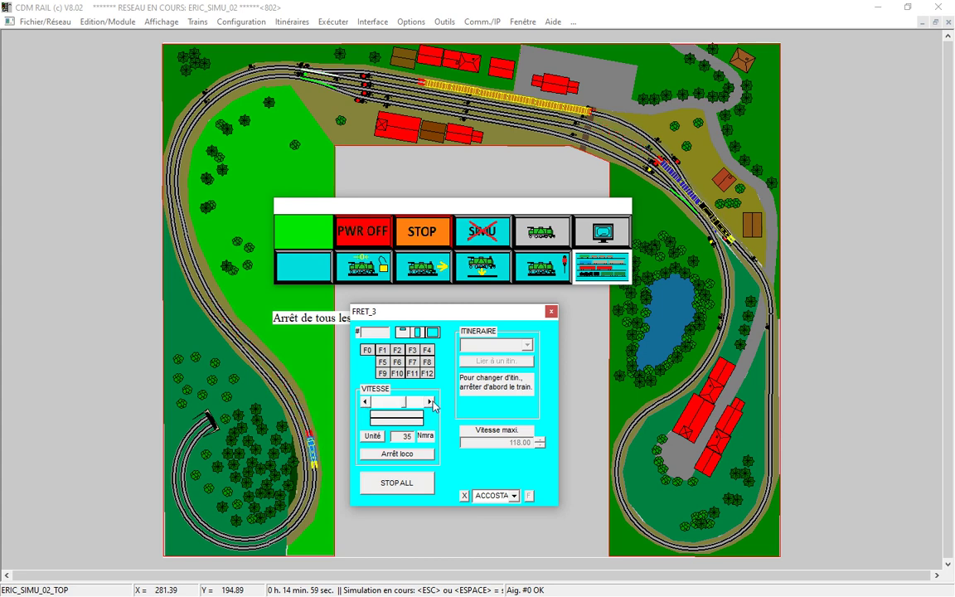
# - Slow FRET_3 gradually to speed 0 once it is clear of the turnouts beyond the station
pyautogui.click(366, 403)
pyautogui.click(365, 403)
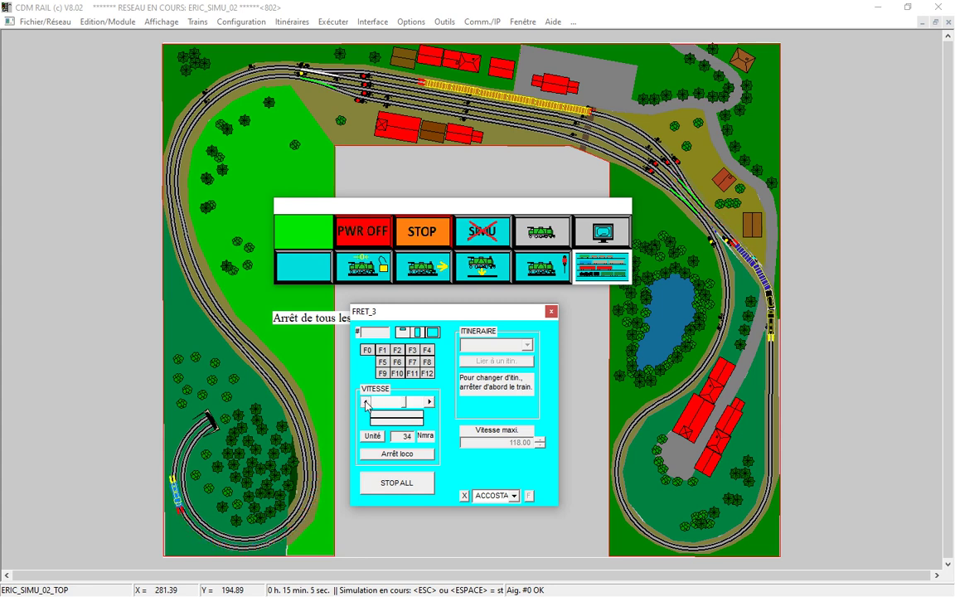
pyautogui.click(365, 403)
pyautogui.click(365, 403)
pyautogui.click(366, 403)
pyautogui.click(365, 403)
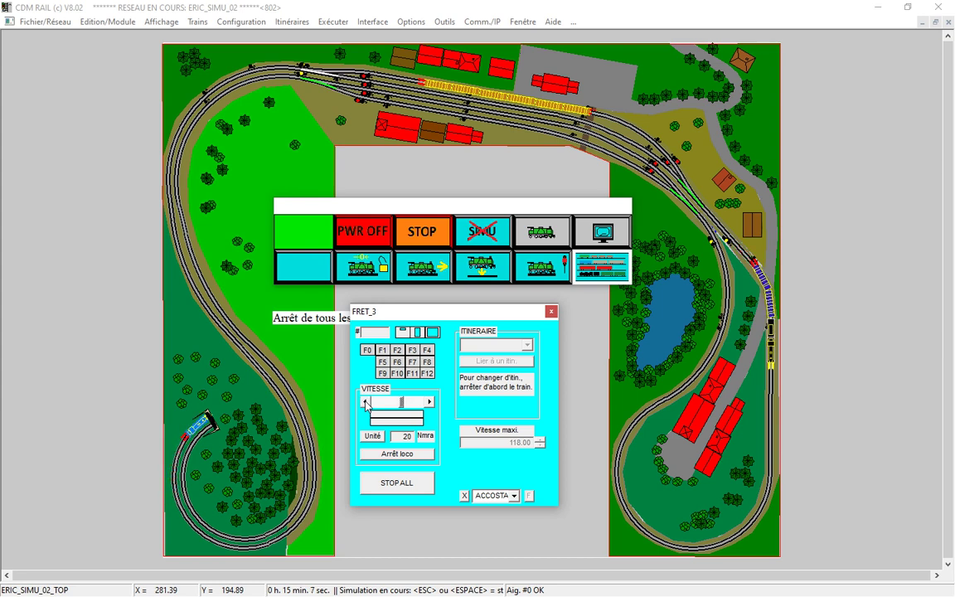
pyautogui.click(366, 403)
pyautogui.click(365, 403)
pyautogui.click(365, 403)
pyautogui.click(365, 403)
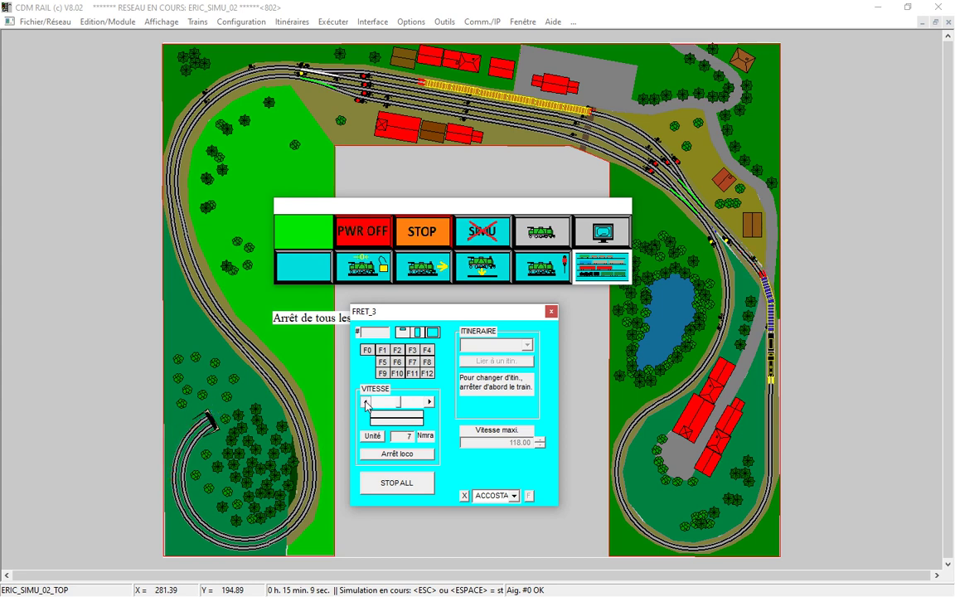
pyautogui.click(366, 403)
pyautogui.click(366, 402)
pyautogui.click(365, 403)
pyautogui.click(366, 403)
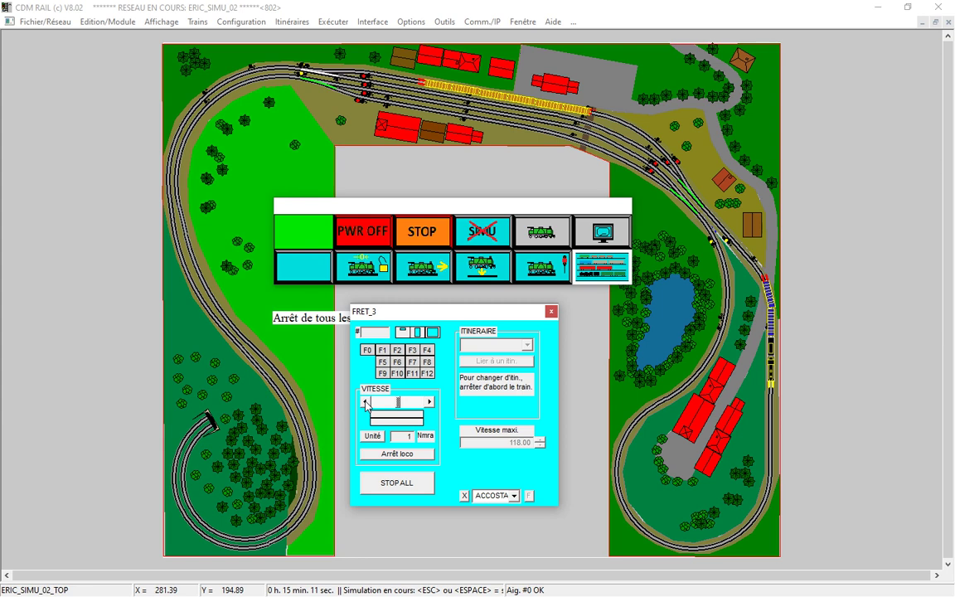
pyautogui.click(365, 403)
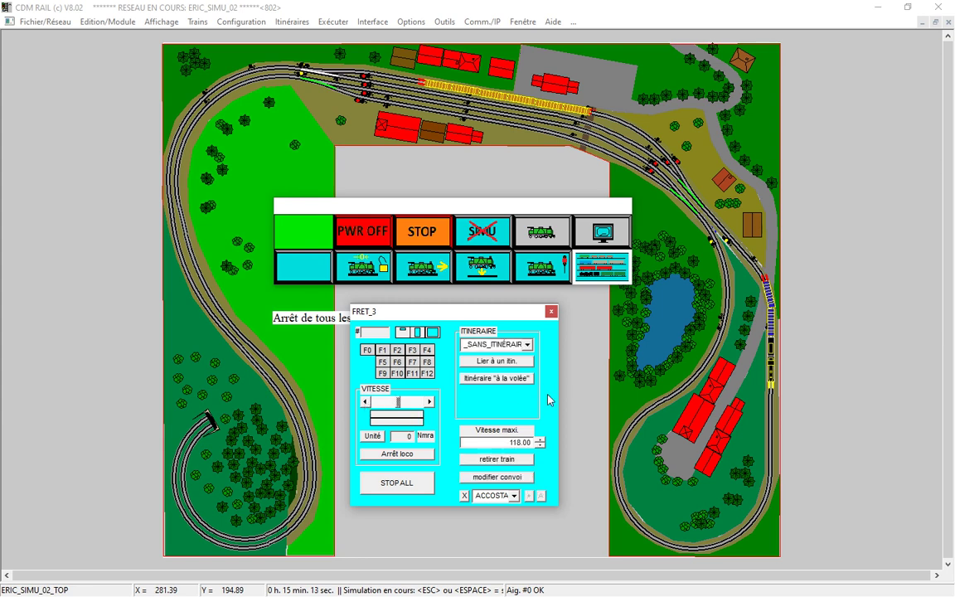
# - Set the station-end turnout for the track with the parked wagons and start FRET_3 in reverse
pyautogui.click(687, 189)
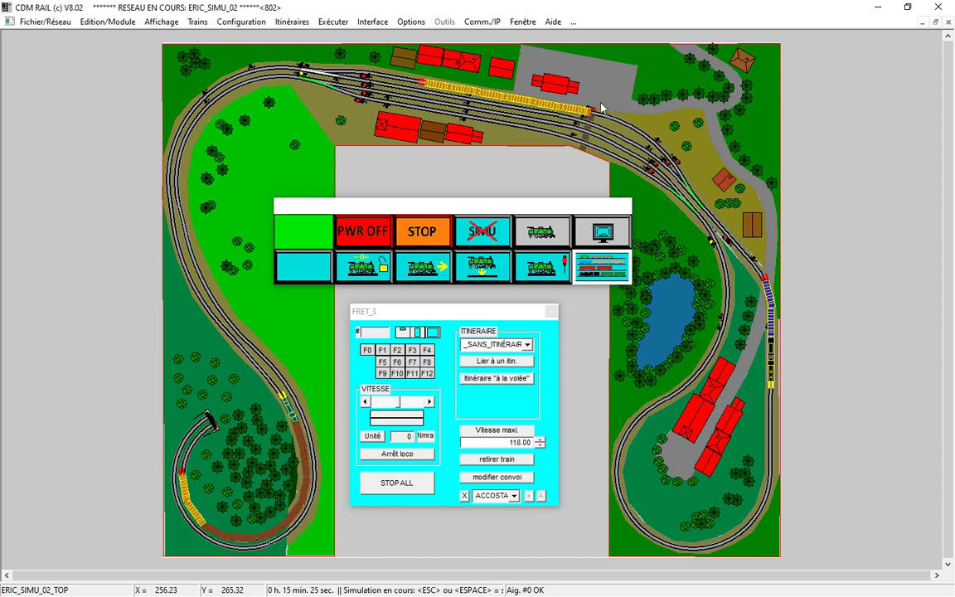
pyautogui.click(366, 402)
pyautogui.click(367, 403)
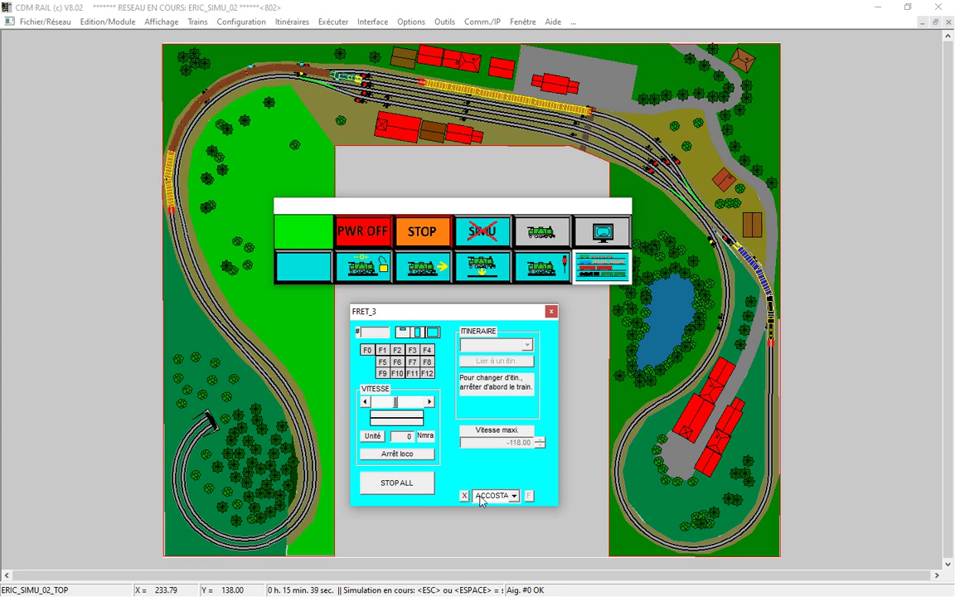
# - Authorise FRET_3's approach to PARK000 and back it towards the parked wagons at speed -25
pyautogui.click(515, 495)
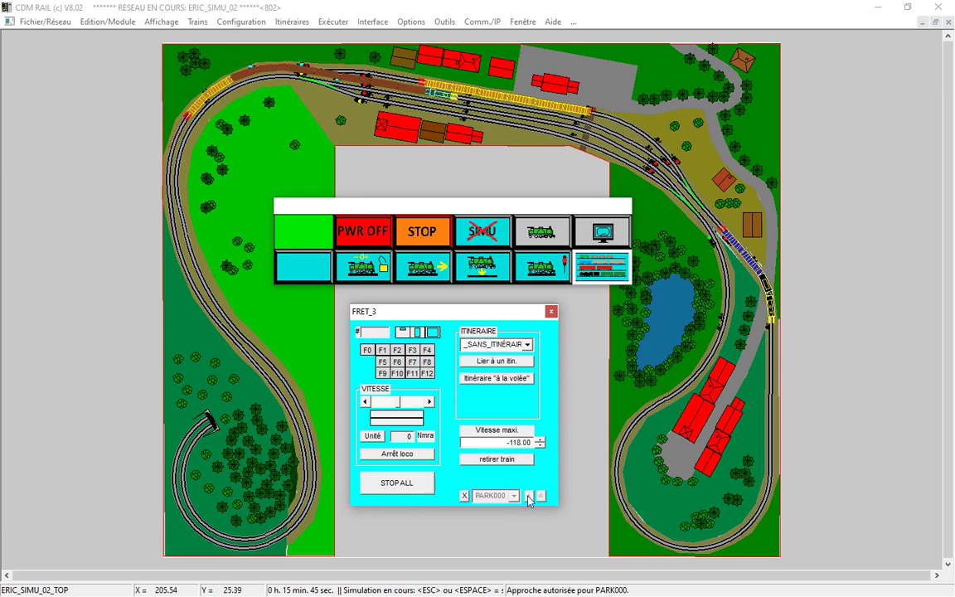
pyautogui.click(365, 402)
pyautogui.moveTo(366, 402); pyautogui.dragTo(368, 401)
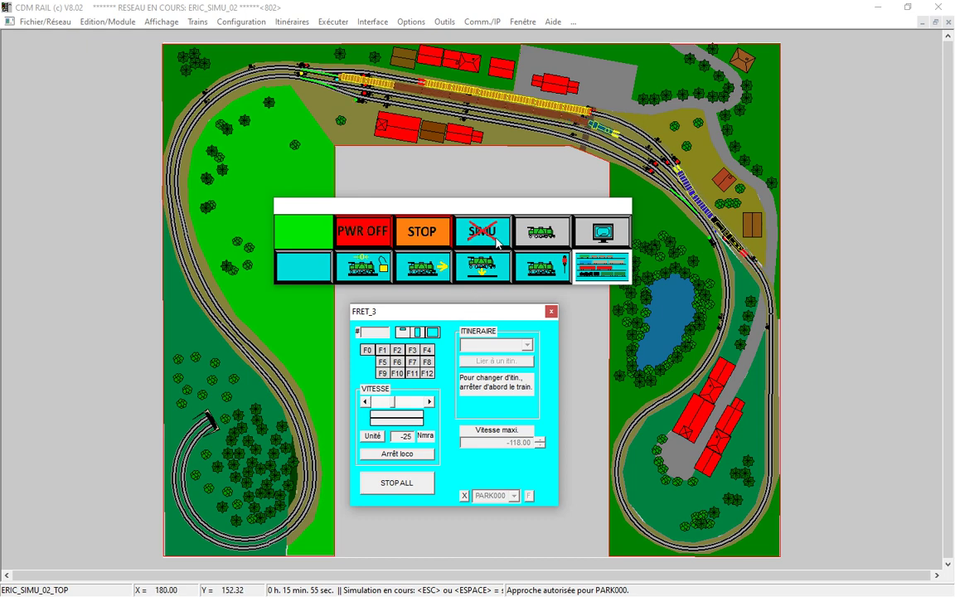
# - Open the FRET_2 controller, stop its locomotive and release it from itinerary MAN_2
pyautogui.moveTo(617, 143)
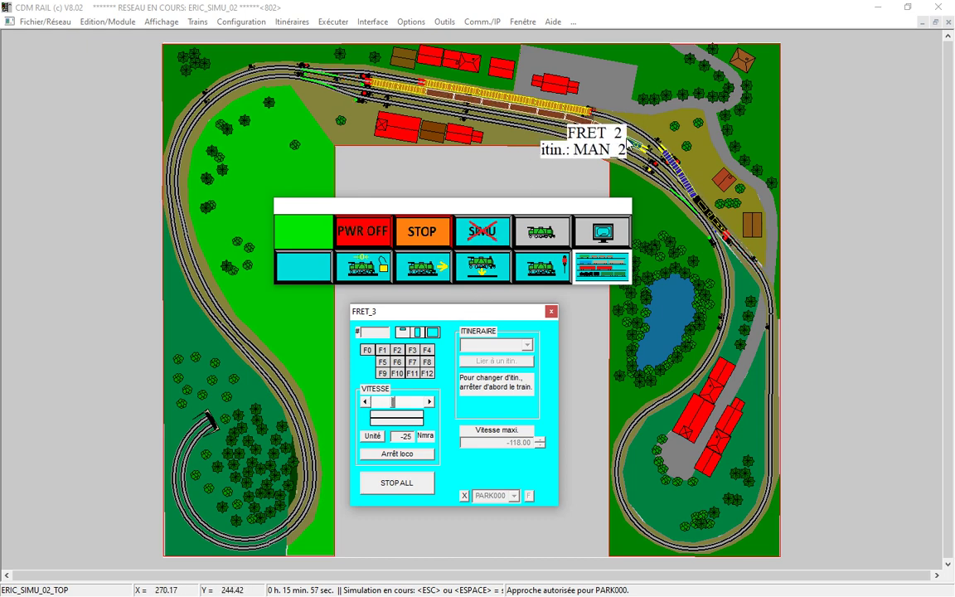
pyautogui.click(627, 144)
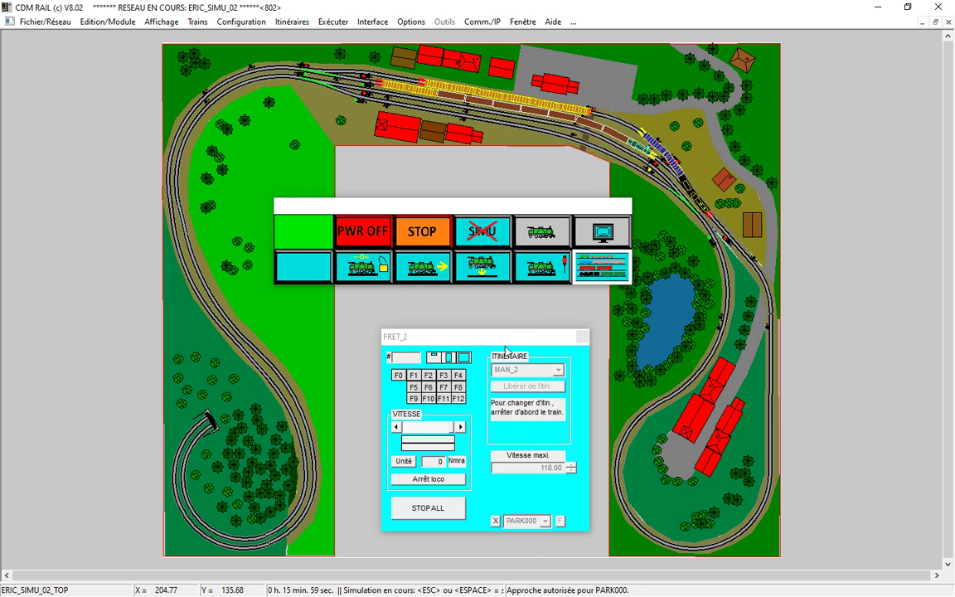
pyautogui.click(446, 480)
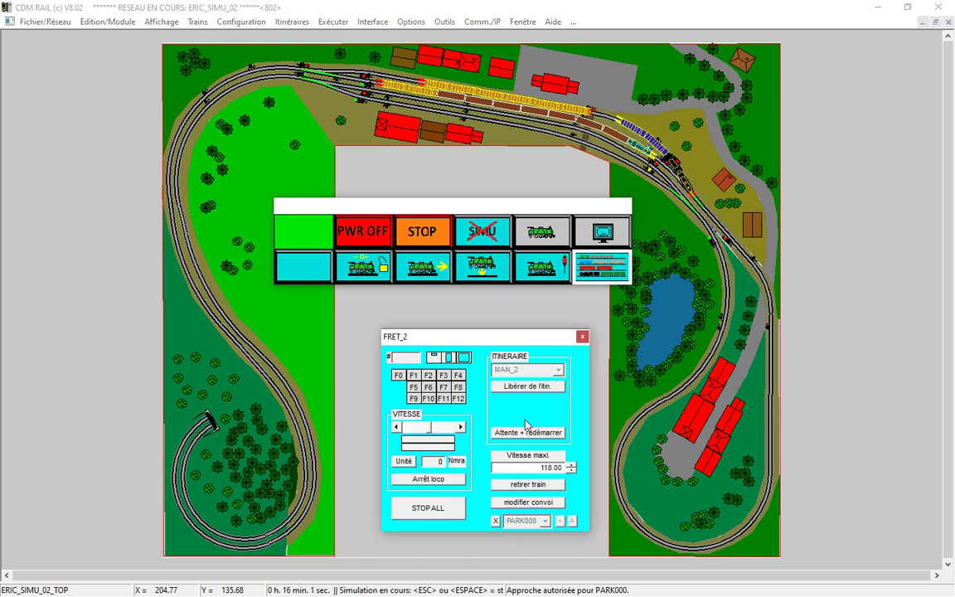
pyautogui.click(540, 387)
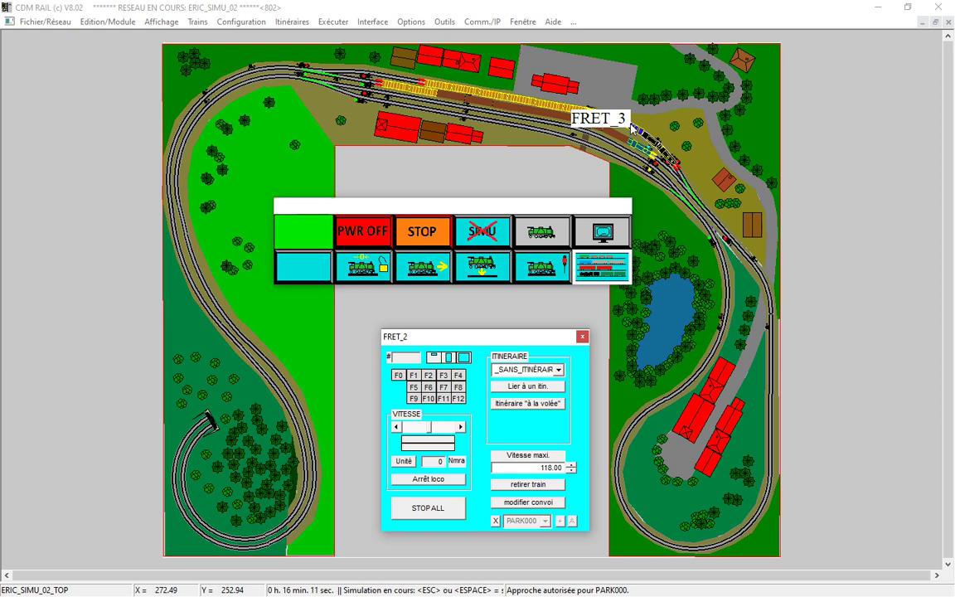
# - Bring back the FRET_3 controller and stop its locomotive against the PARK000 wagons to couple them
pyautogui.click(632, 128)
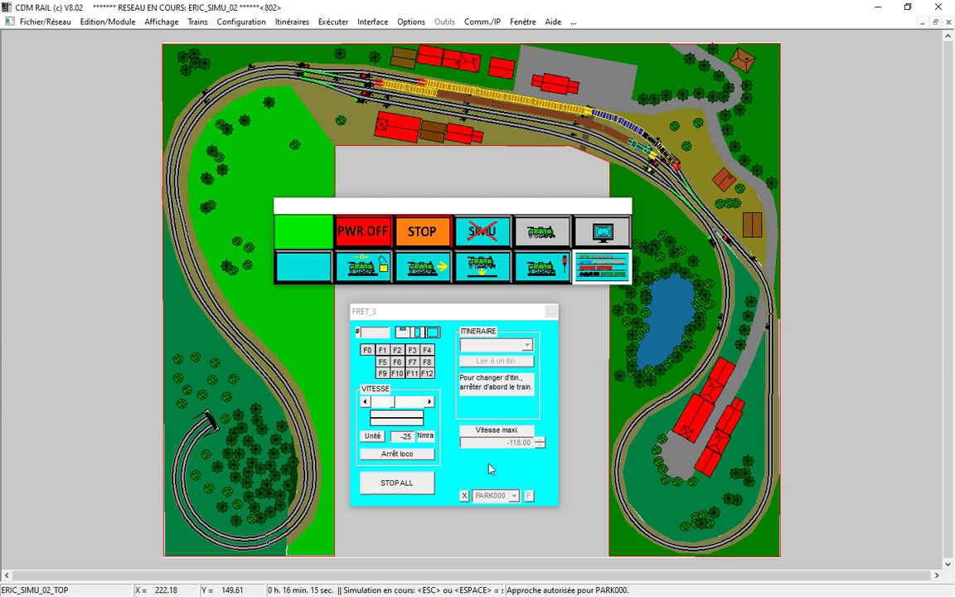
pyautogui.click(405, 454)
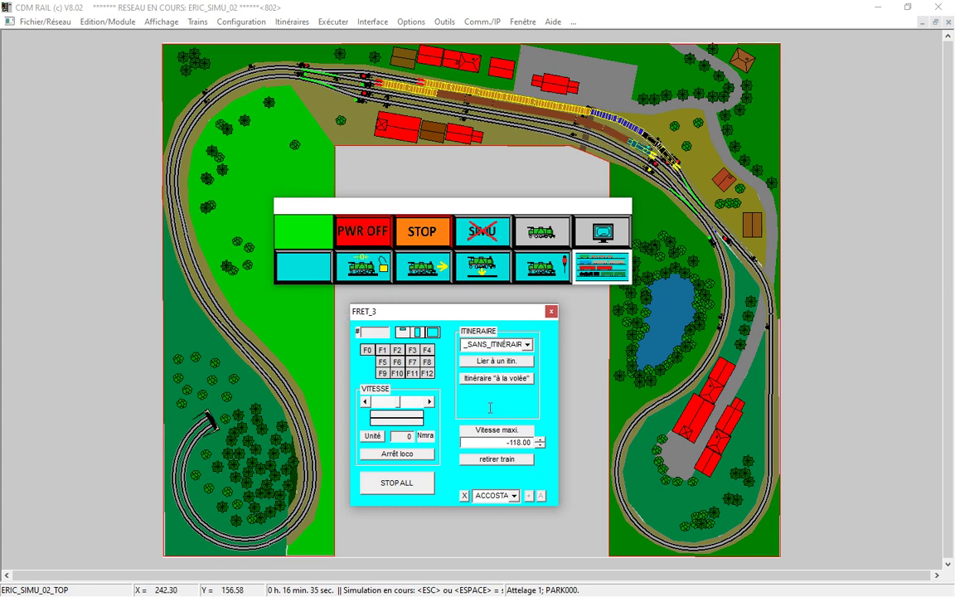
pyautogui.click(527, 345)
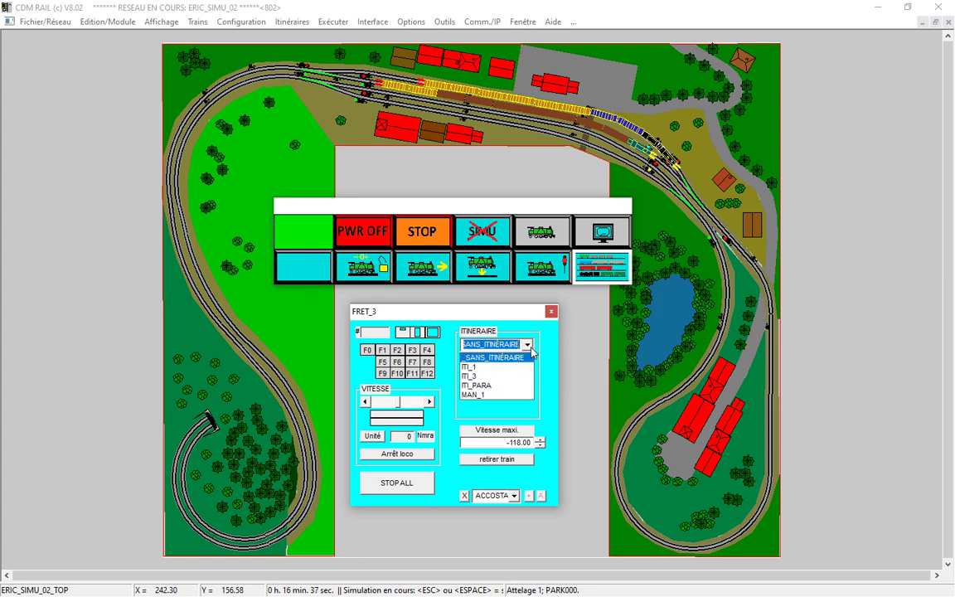
pyautogui.click(549, 417)
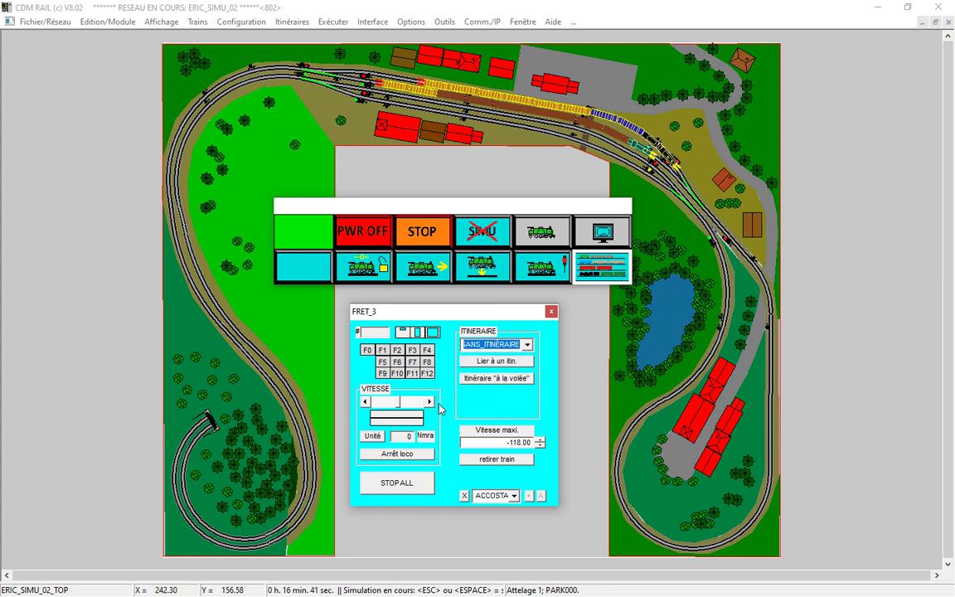
# - Pull the coupled wagons forward with FRET_3, raising its speed gradually to 24
pyautogui.click(431, 402)
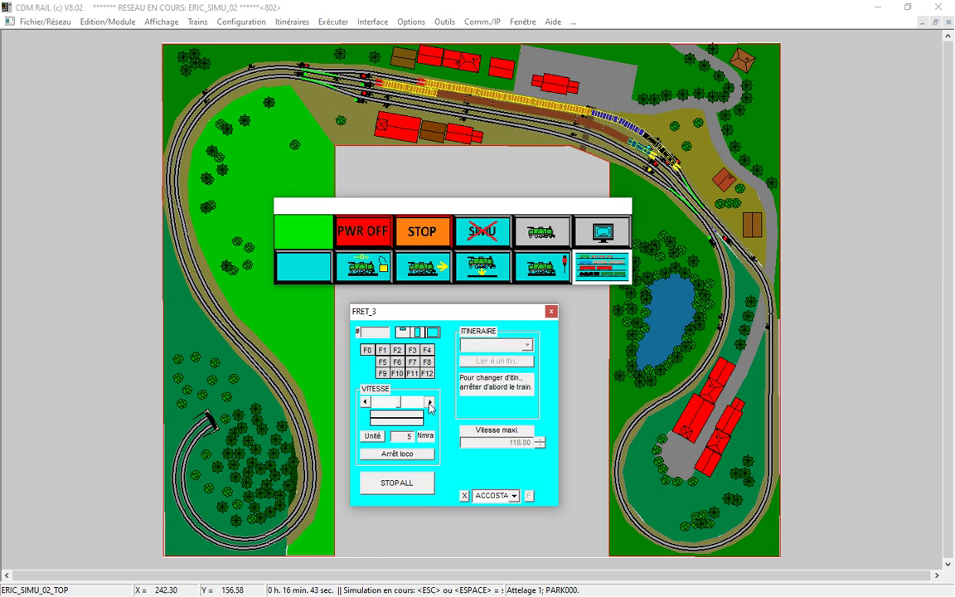
pyautogui.click(430, 404)
pyautogui.click(431, 404)
pyautogui.click(431, 403)
pyautogui.click(430, 404)
pyautogui.click(431, 404)
pyautogui.click(430, 404)
pyautogui.click(430, 404)
pyautogui.click(431, 404)
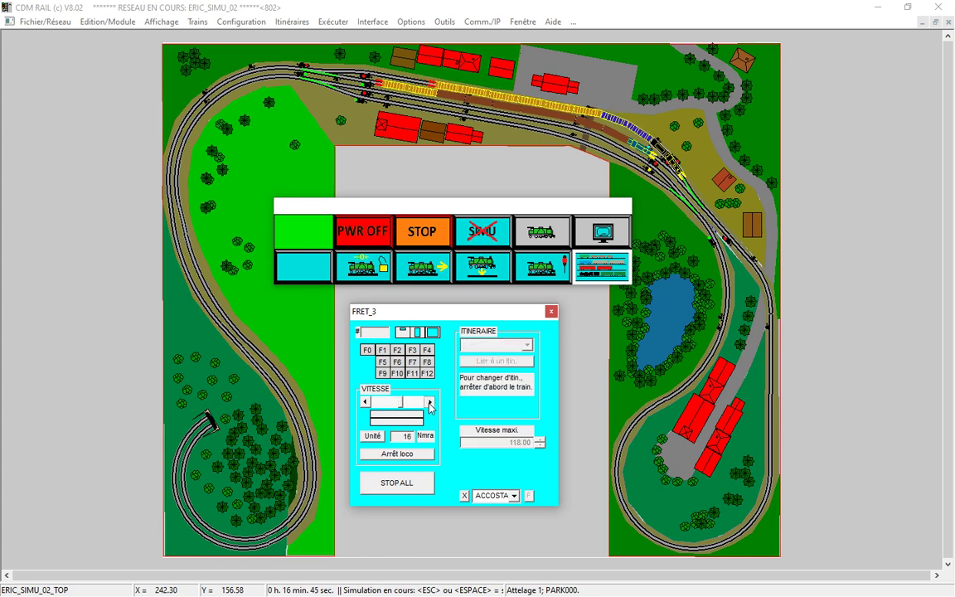
pyautogui.click(429, 405)
pyautogui.click(429, 404)
pyautogui.click(430, 404)
pyautogui.click(429, 405)
pyautogui.click(430, 404)
pyautogui.click(429, 405)
pyautogui.click(429, 404)
pyautogui.click(429, 404)
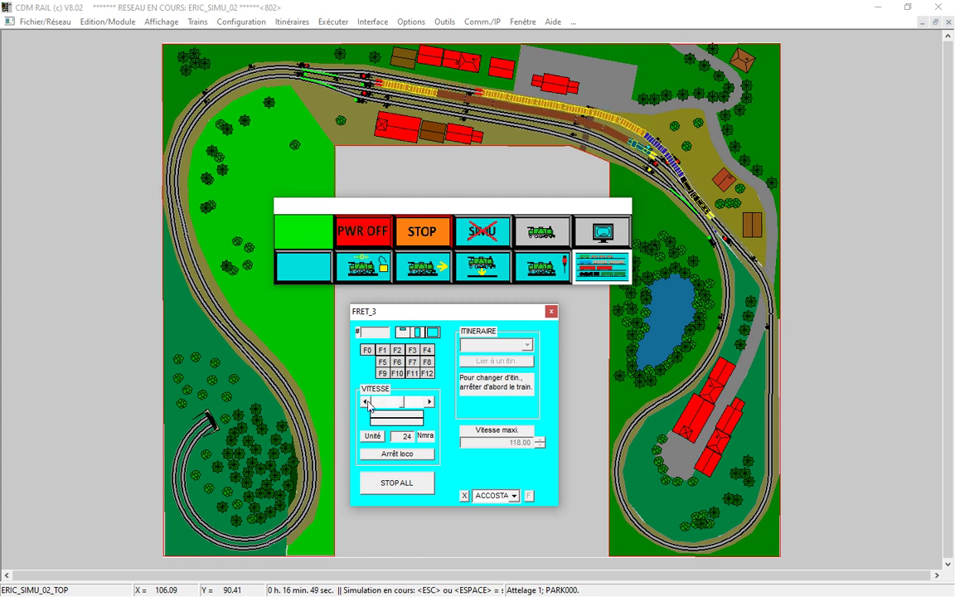
# - Slow FRET_3 and its coupled wagons to speed 0 with the locomotive beyond the station turnouts
pyautogui.click(366, 403)
pyautogui.click(366, 403)
pyautogui.click(366, 403)
pyautogui.click(367, 403)
pyautogui.click(366, 403)
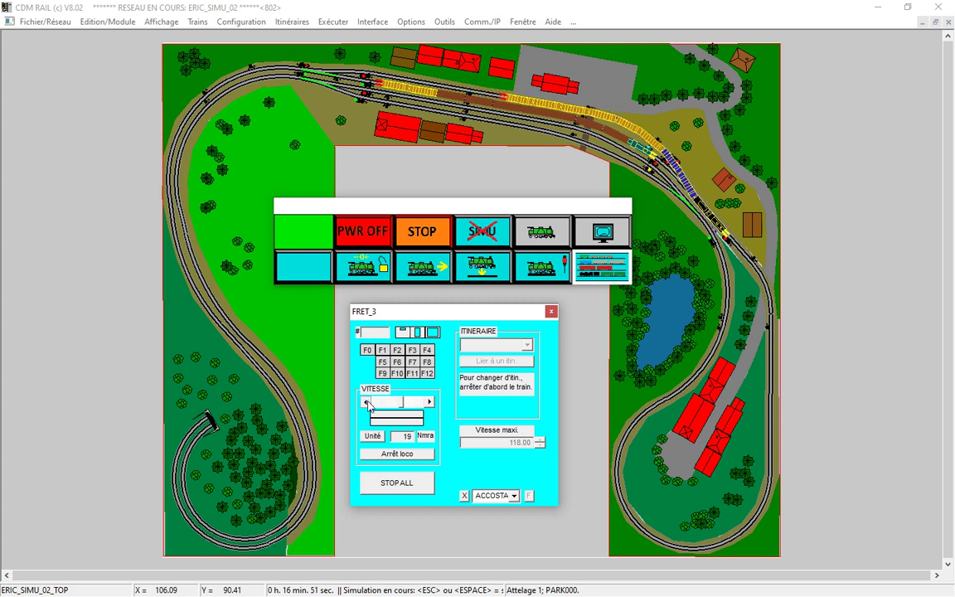
pyautogui.click(367, 402)
pyautogui.click(366, 402)
pyautogui.click(367, 403)
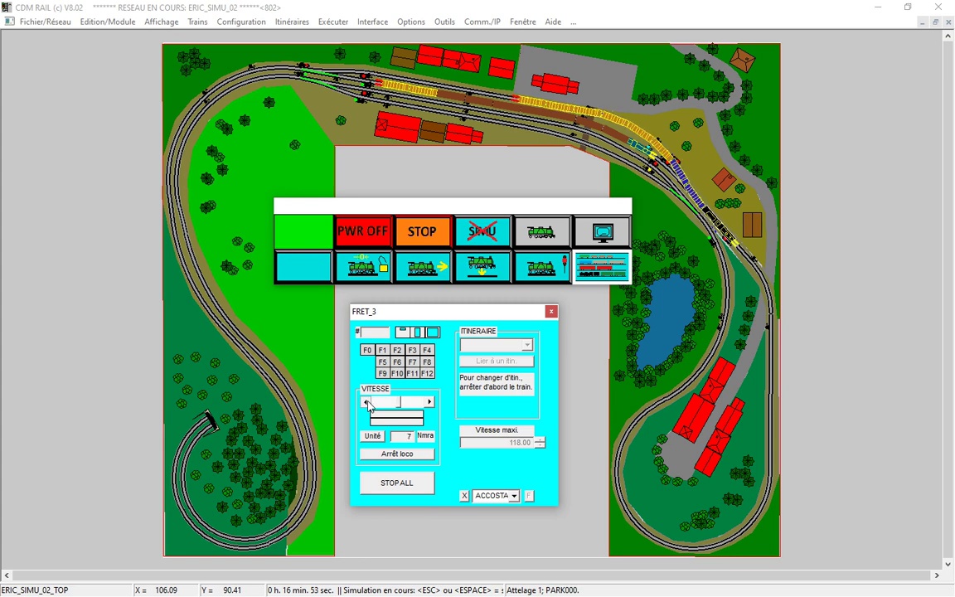
pyautogui.click(366, 403)
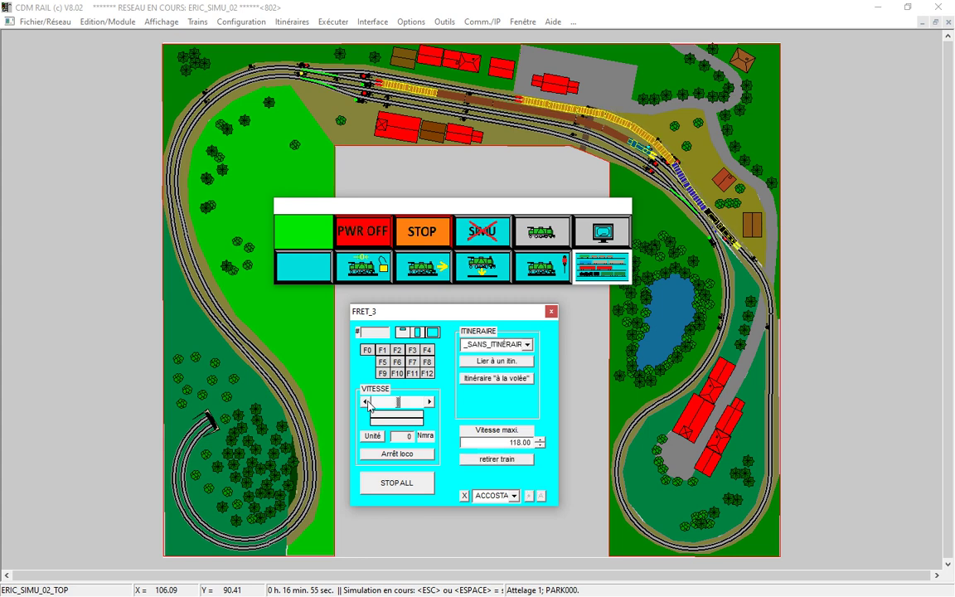
# - Link FRET_3 to itinerary MAN_3 and restart the train
pyautogui.click(527, 345)
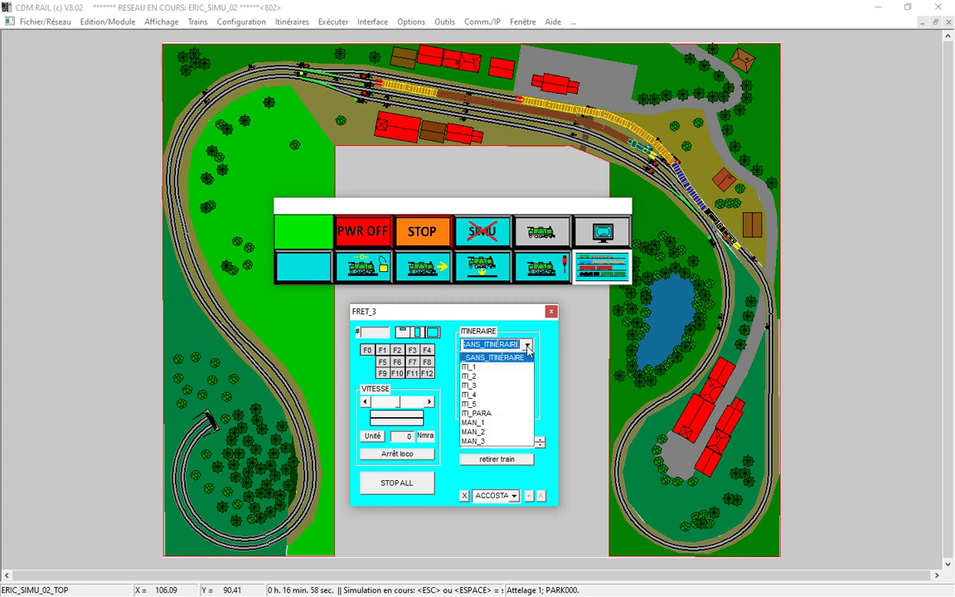
pyautogui.click(495, 441)
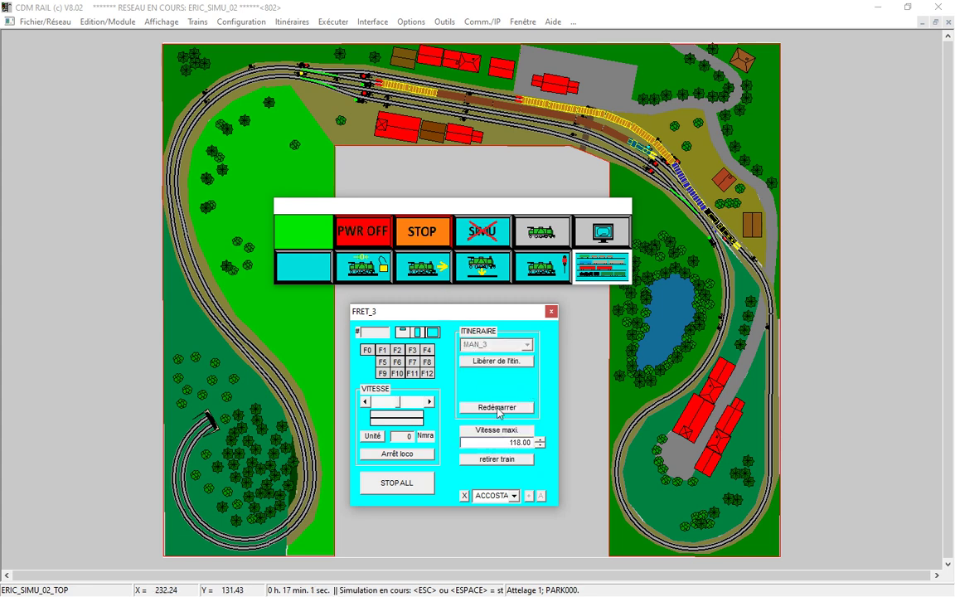
pyautogui.click(496, 407)
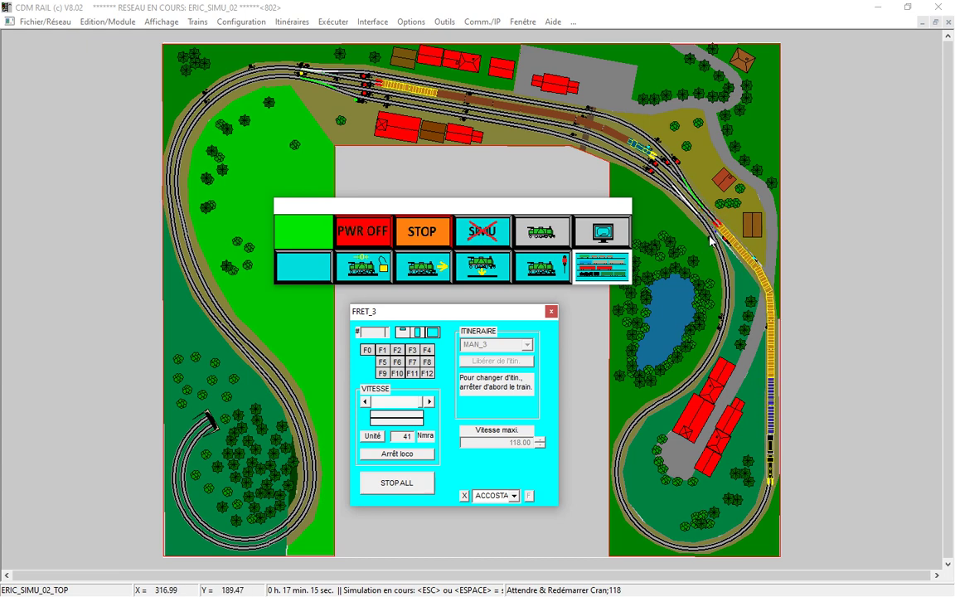
# - Bring up the FRET_2 controller and start the train slowly forward at speed 5
pyautogui.moveTo(767, 403)
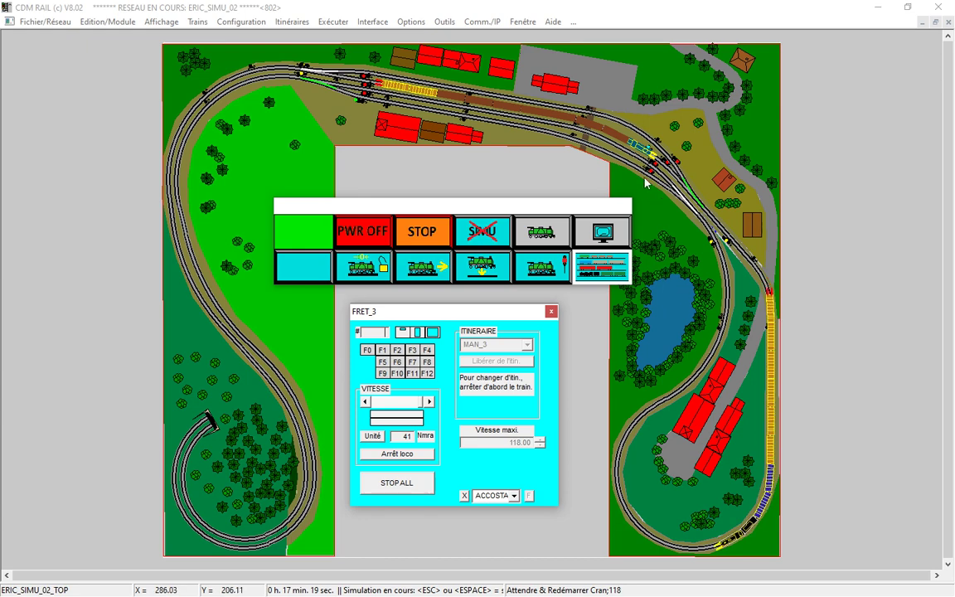
pyautogui.click(617, 141)
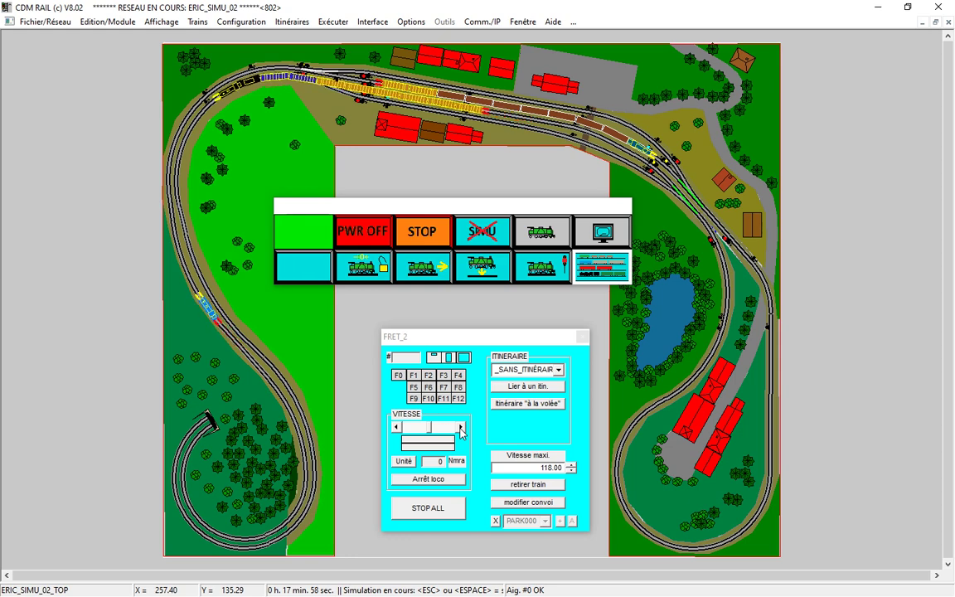
pyautogui.click(462, 429)
pyautogui.click(462, 429)
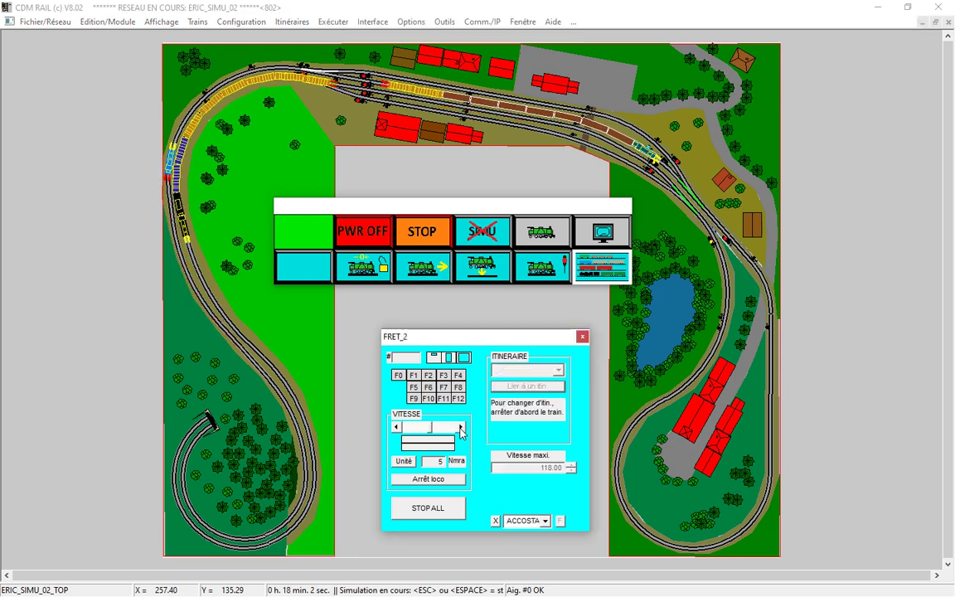
# - Reduce the speed of FRET_2 gradually to 0 while it is still on its station track
pyautogui.click(396, 427)
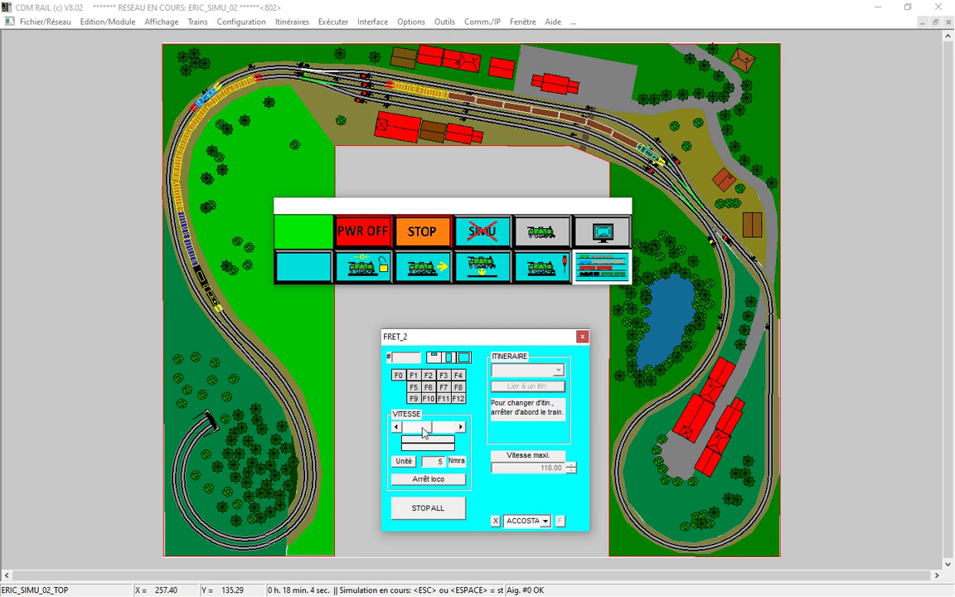
pyautogui.click(396, 427)
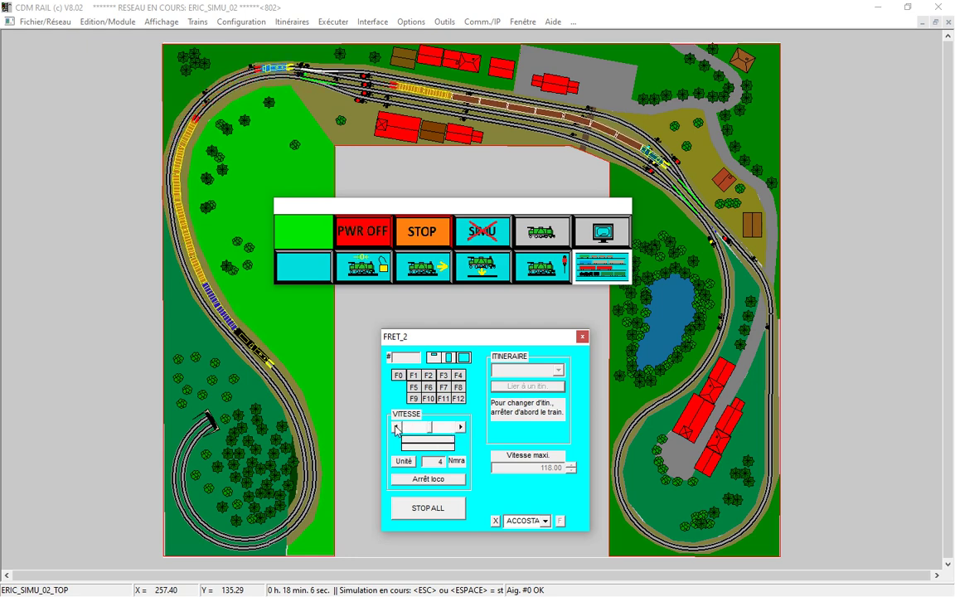
pyautogui.click(397, 426)
pyautogui.click(396, 427)
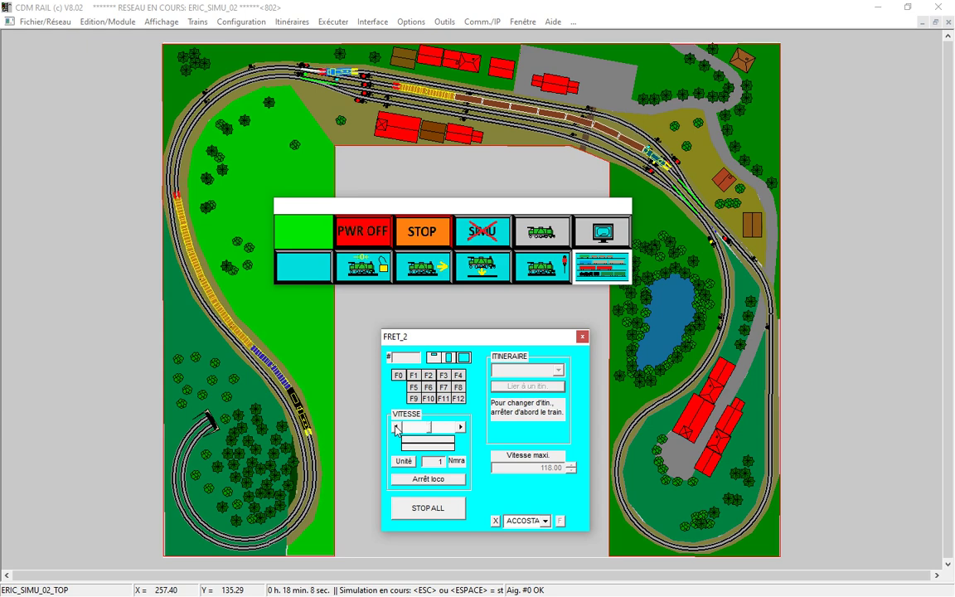
pyautogui.click(396, 427)
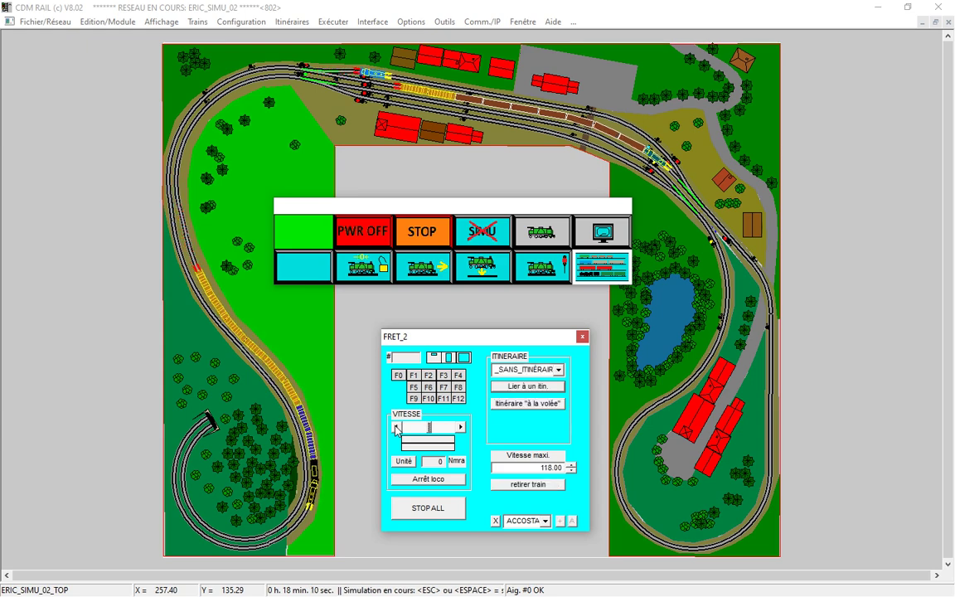
# - Check the status of the trains, and stop FRET_1 at the station and release it from itinerary MAN_1
pyautogui.click(612, 265)
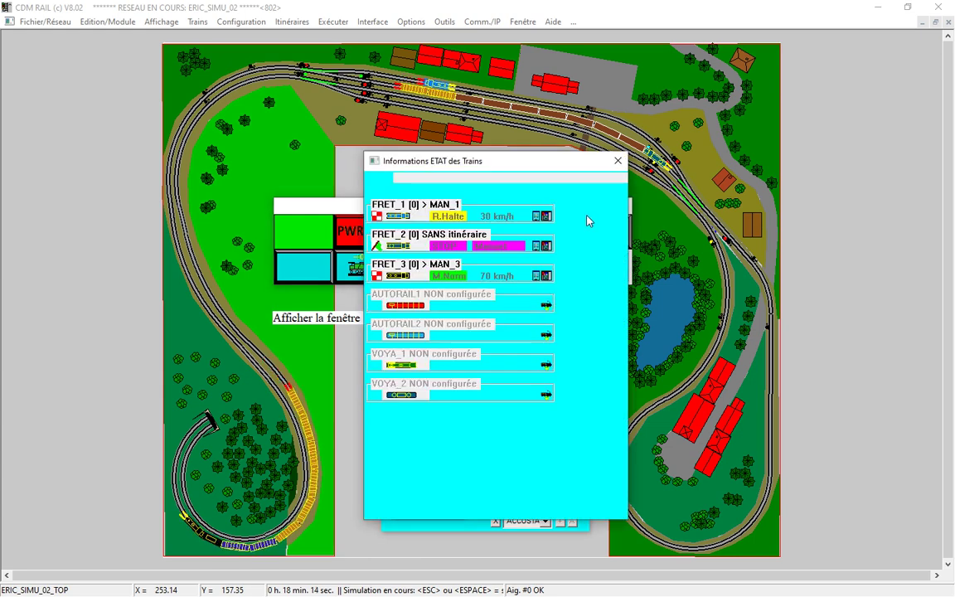
pyautogui.click(618, 160)
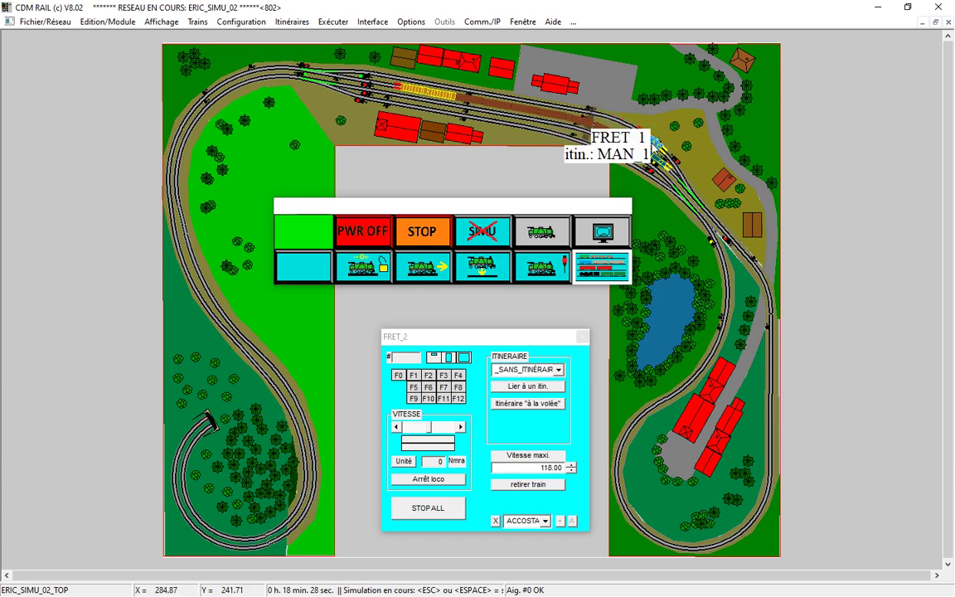
pyautogui.click(653, 148)
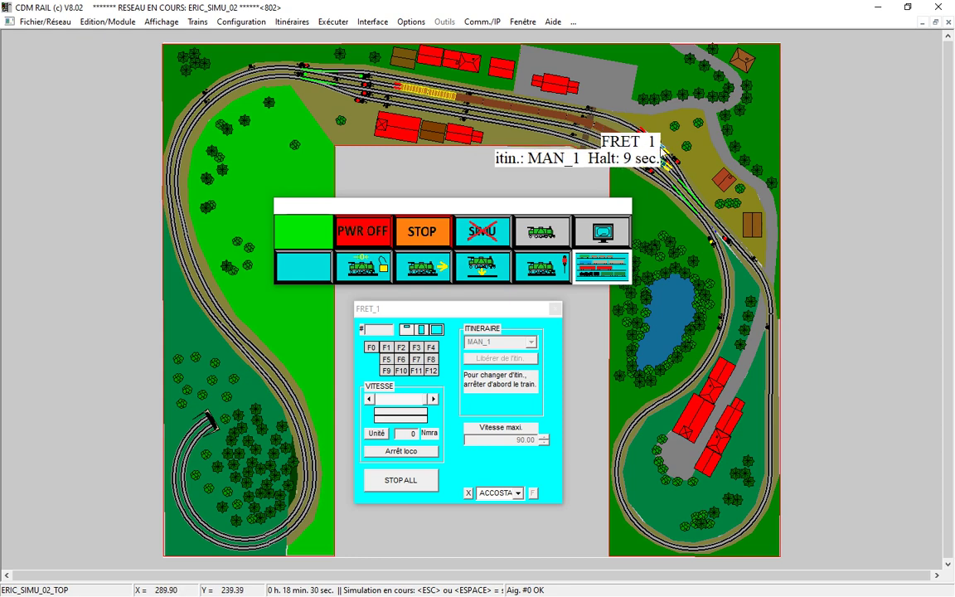
pyautogui.click(398, 453)
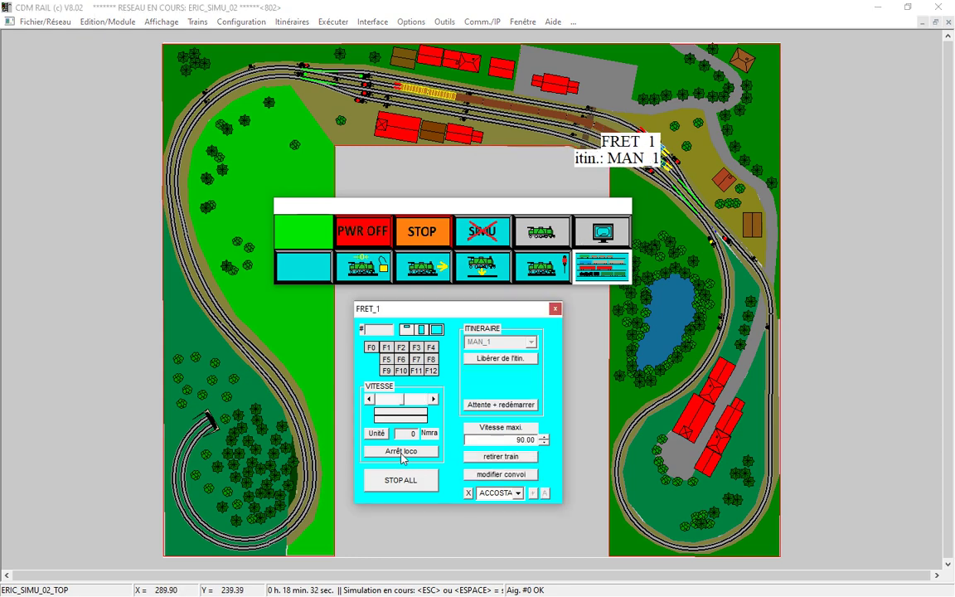
pyautogui.click(510, 359)
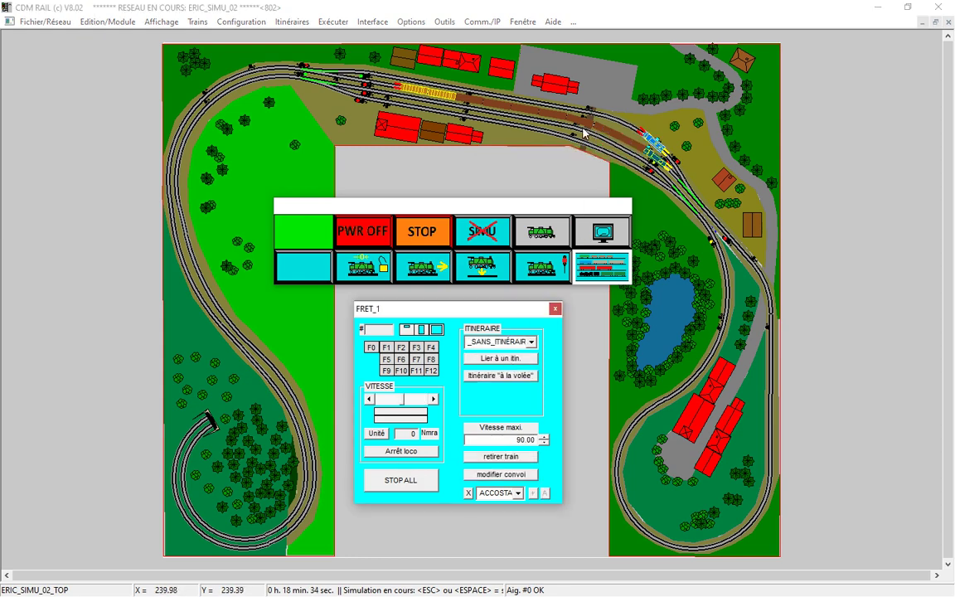
# - Back FRET_2 up along its station track at speed -11 and bring its speed to 0
pyautogui.click(608, 137)
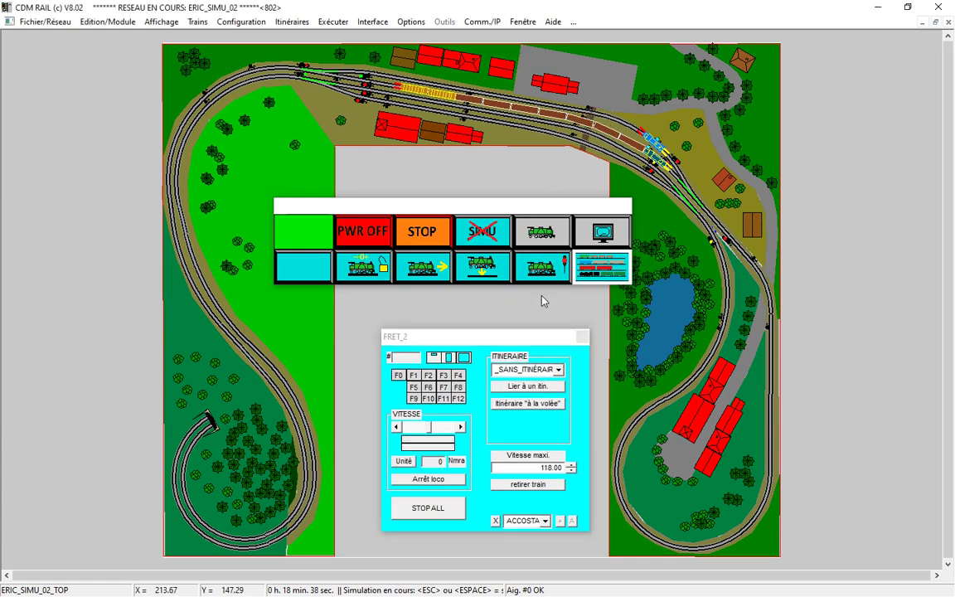
pyautogui.click(611, 274)
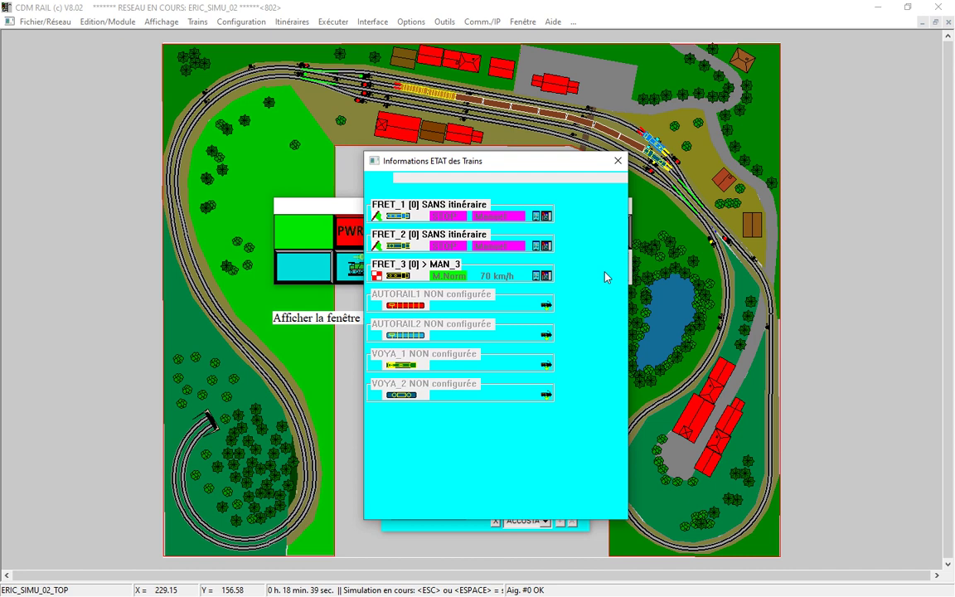
pyautogui.click(618, 162)
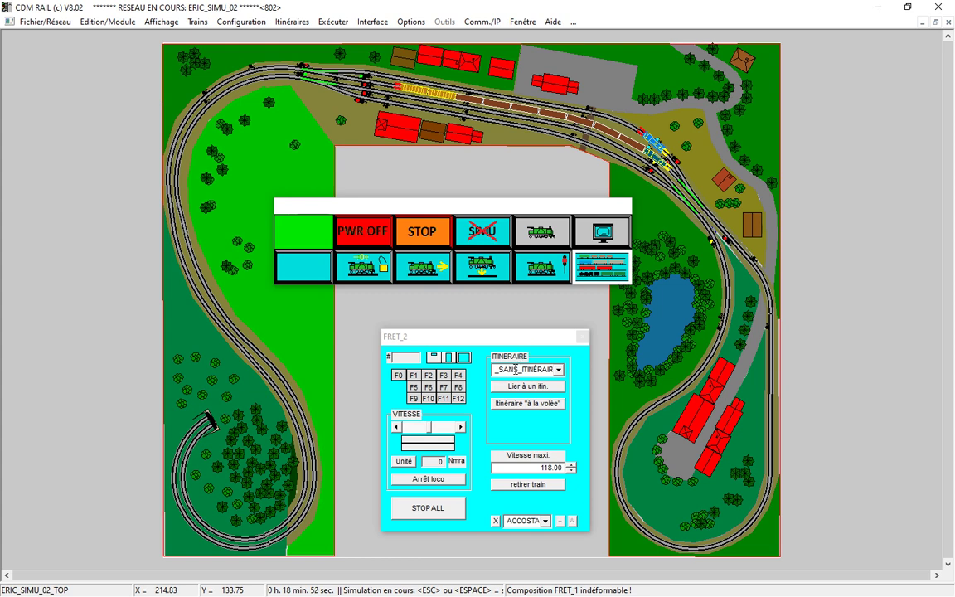
pyautogui.click(397, 427)
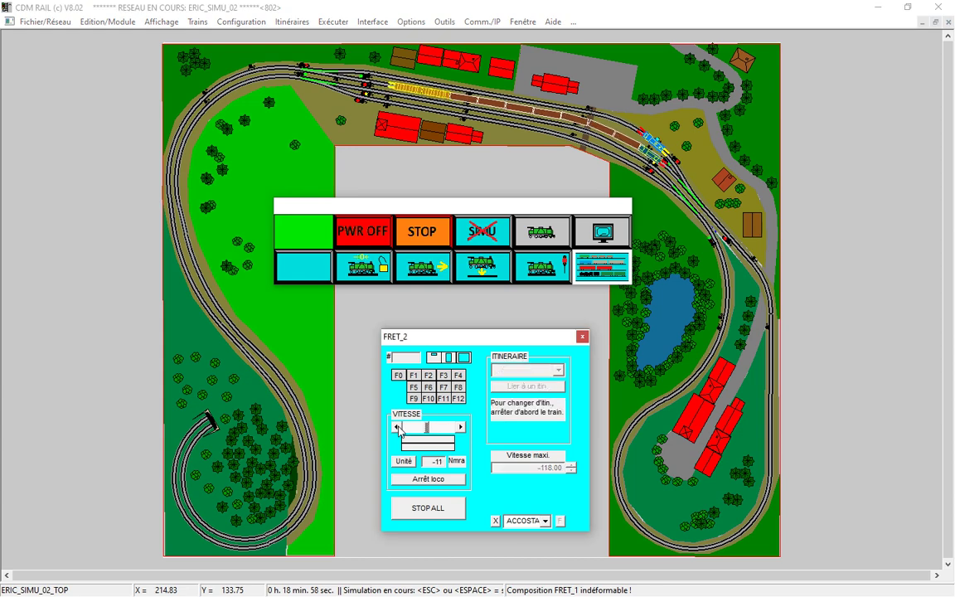
pyautogui.click(462, 427)
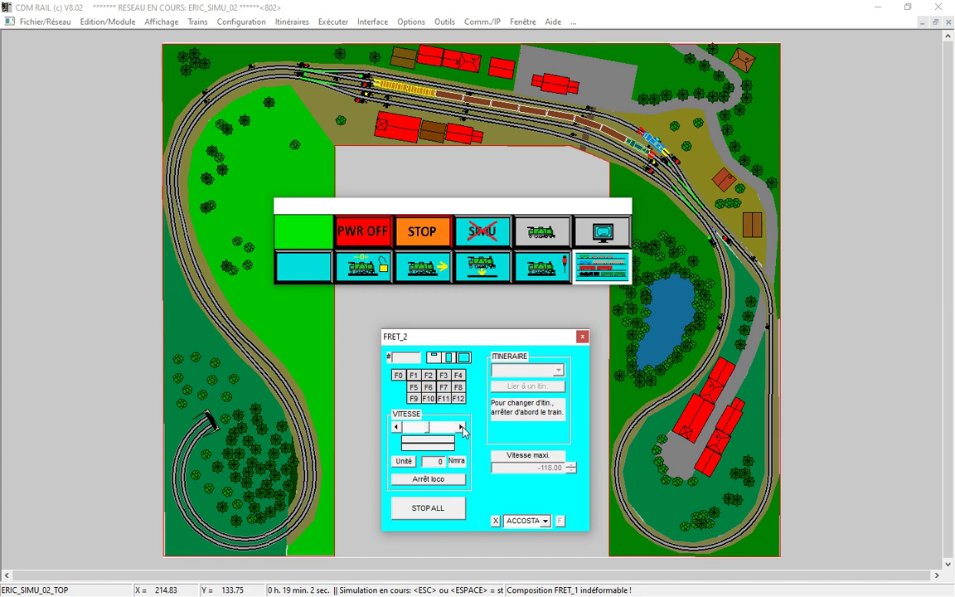
# - Stop the FRET_2 locomotive and uncouple the yellow wagons at the rear of its train as PARK000
pyautogui.click(596, 127)
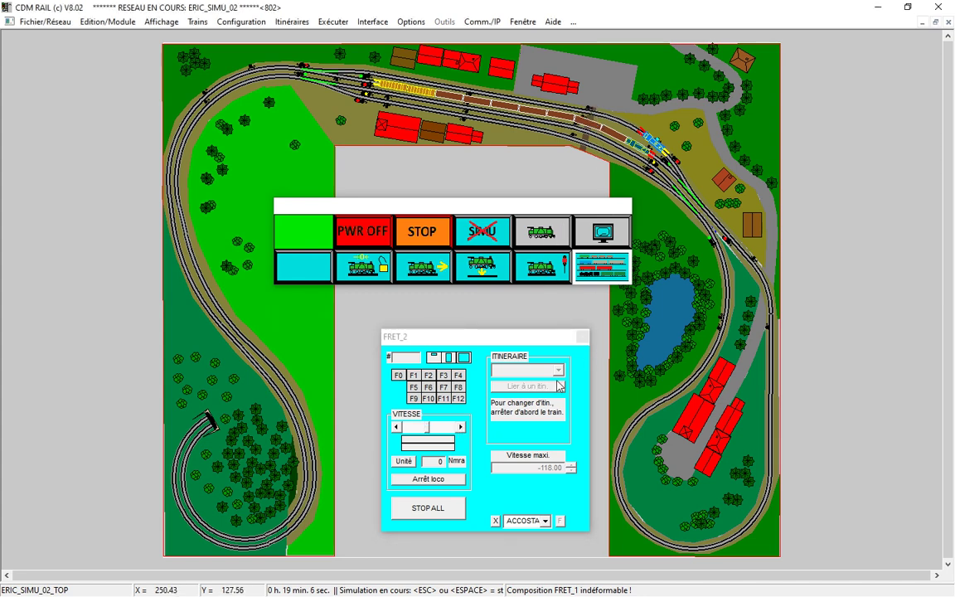
pyautogui.click(580, 279)
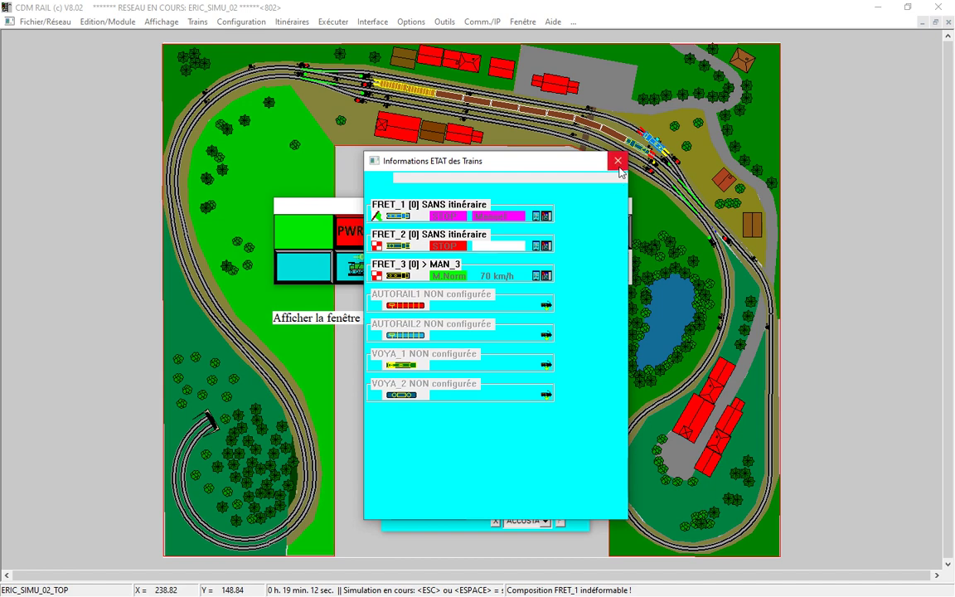
pyautogui.click(618, 160)
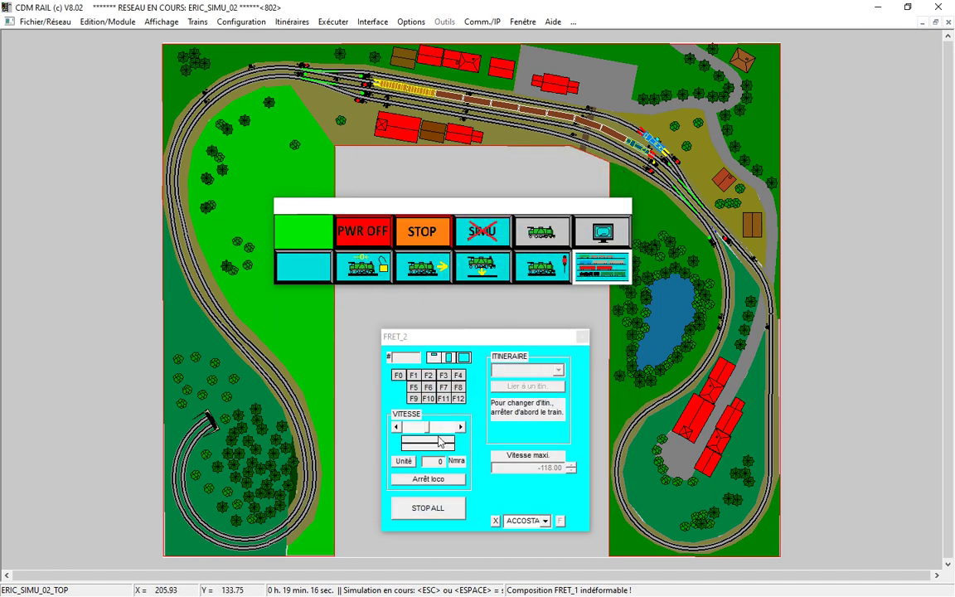
pyautogui.click(431, 480)
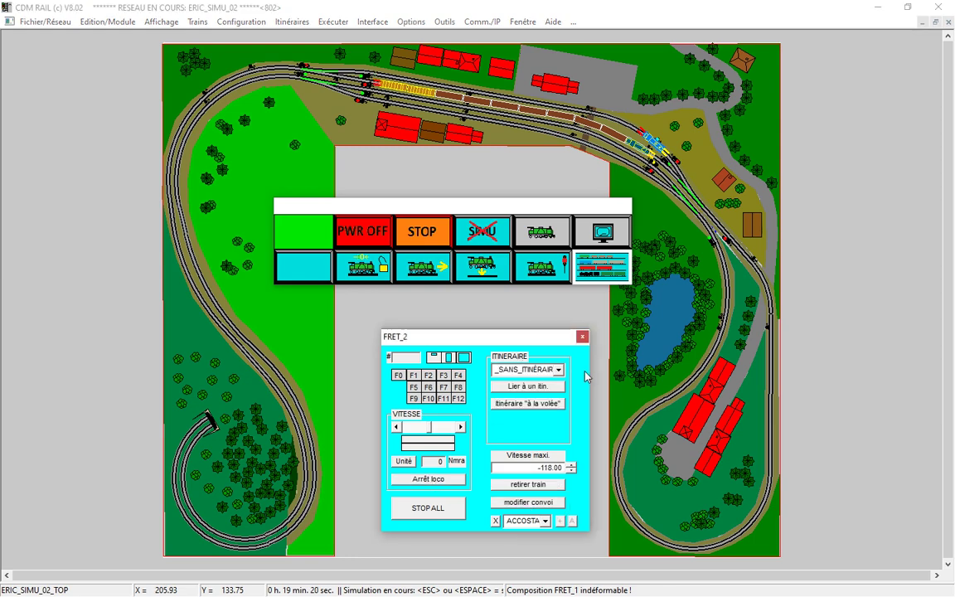
pyautogui.click(599, 264)
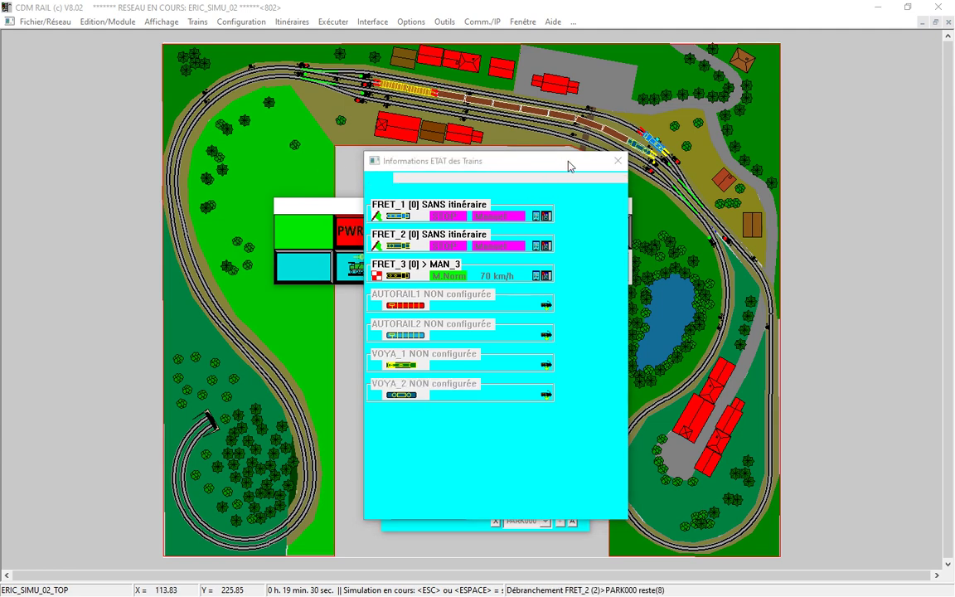
pyautogui.click(617, 160)
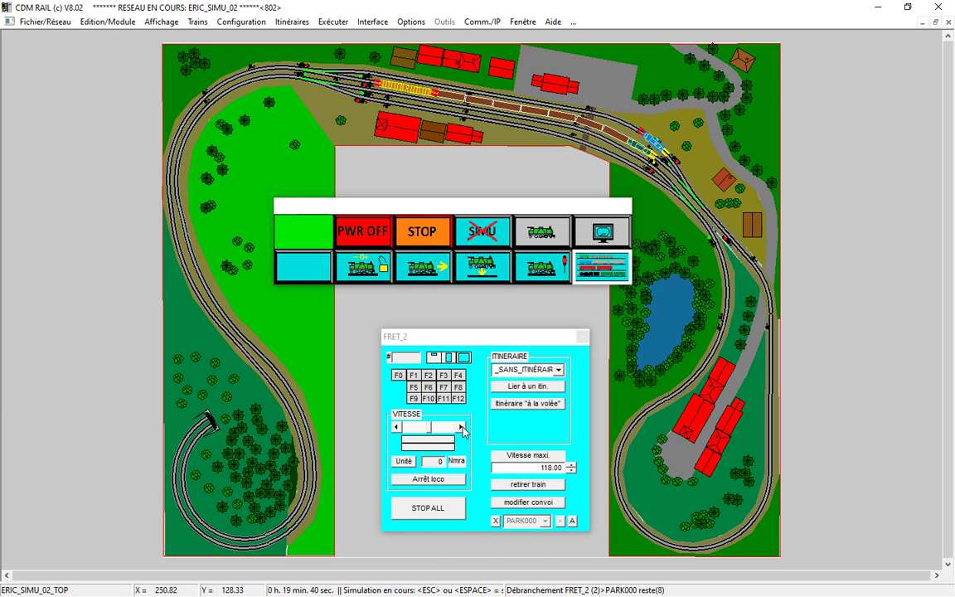
# - Nudge FRET_2 forward at speed 1 off the uncoupled wagons, and restart it on itinerary MAN_2
pyautogui.click(462, 427)
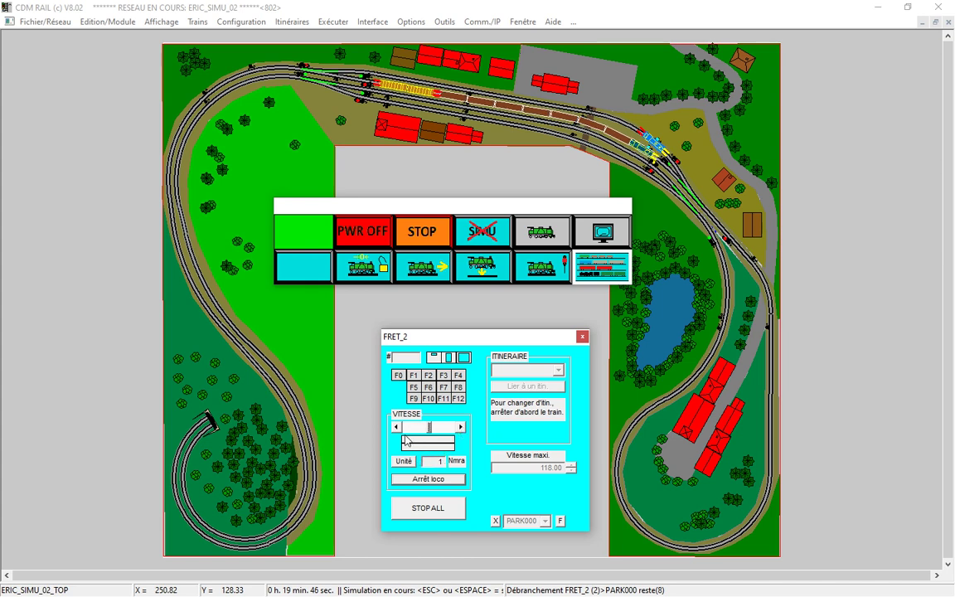
pyautogui.click(396, 427)
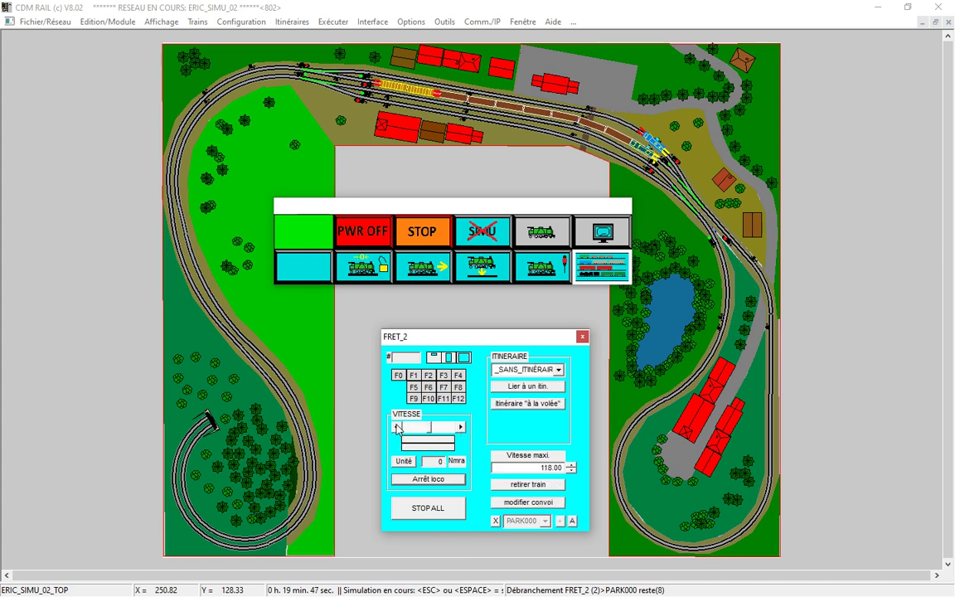
pyautogui.click(560, 371)
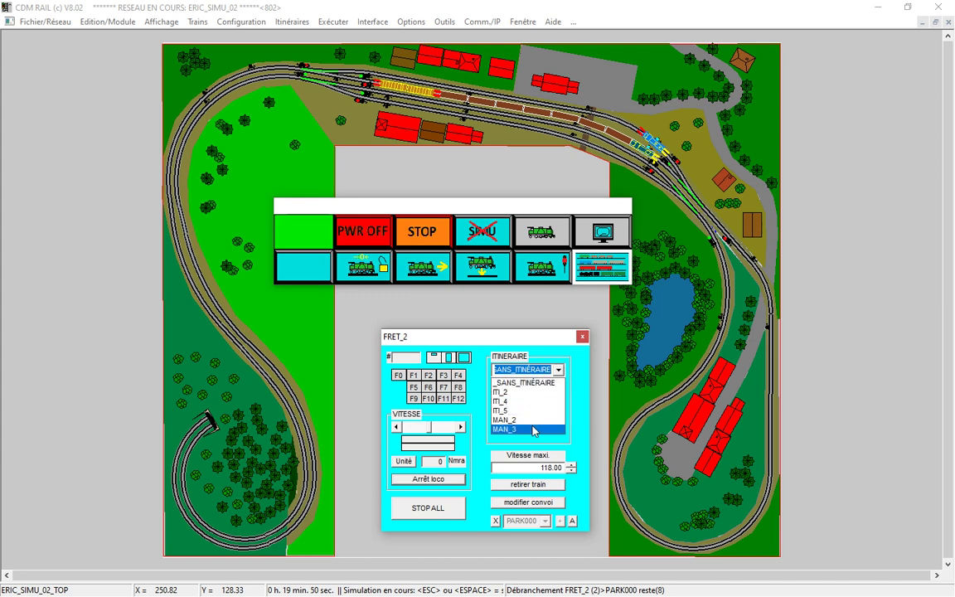
pyautogui.click(534, 420)
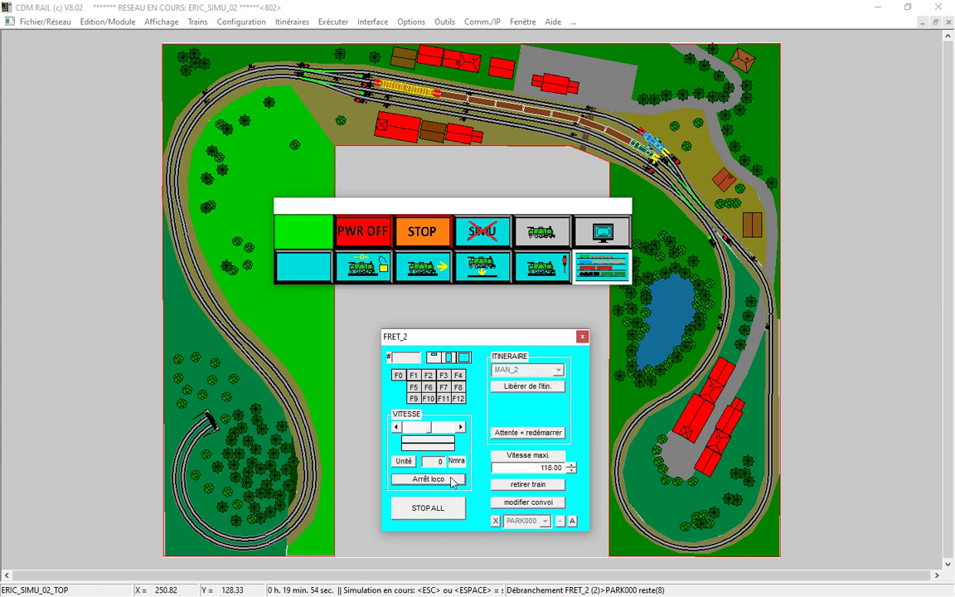
pyautogui.click(542, 433)
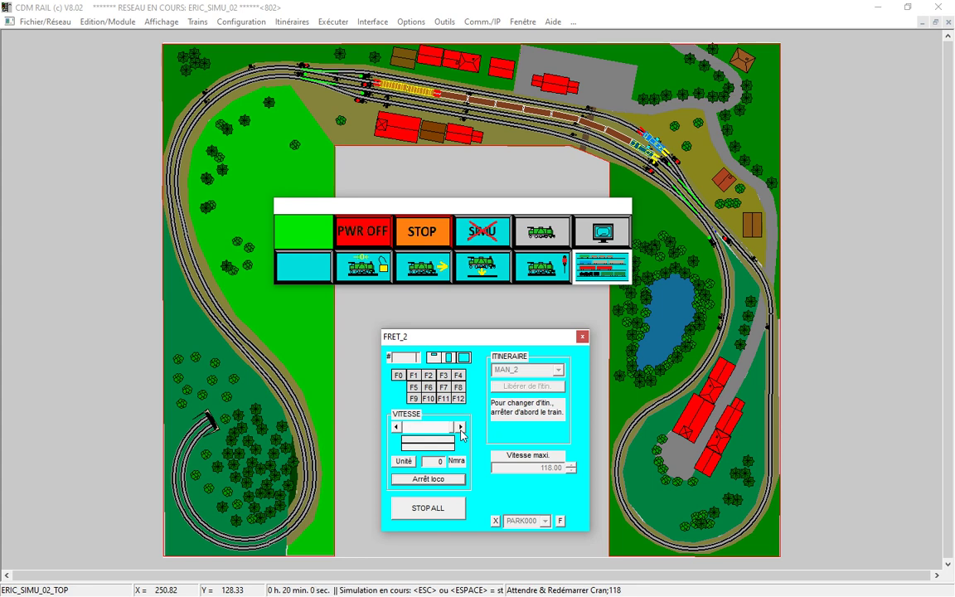
# - Bring up the FRET_1 controller and drive its locomotive forward out of the station, raising the speed to about 31
pyautogui.moveTo(645, 153)
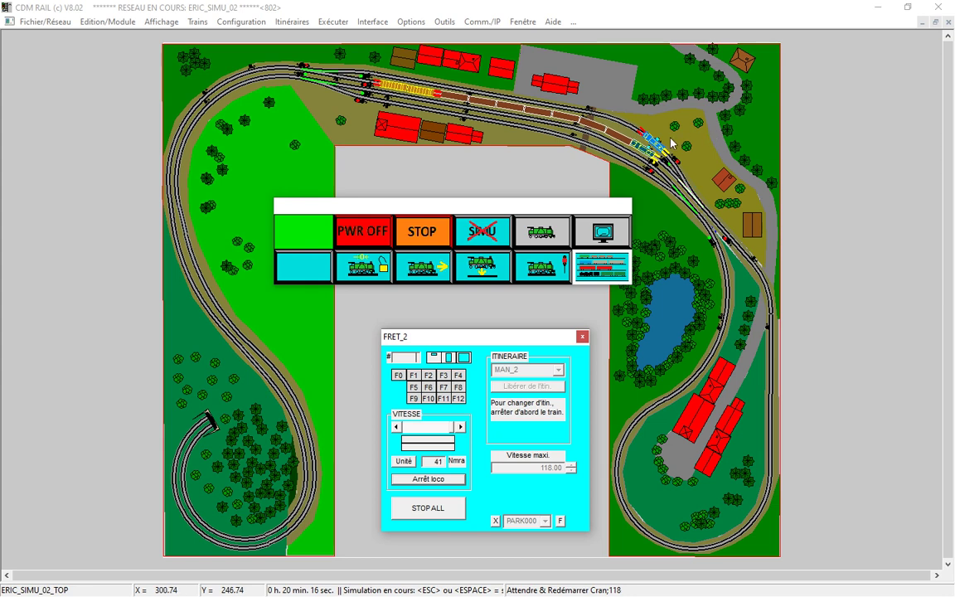
pyautogui.moveTo(441, 116)
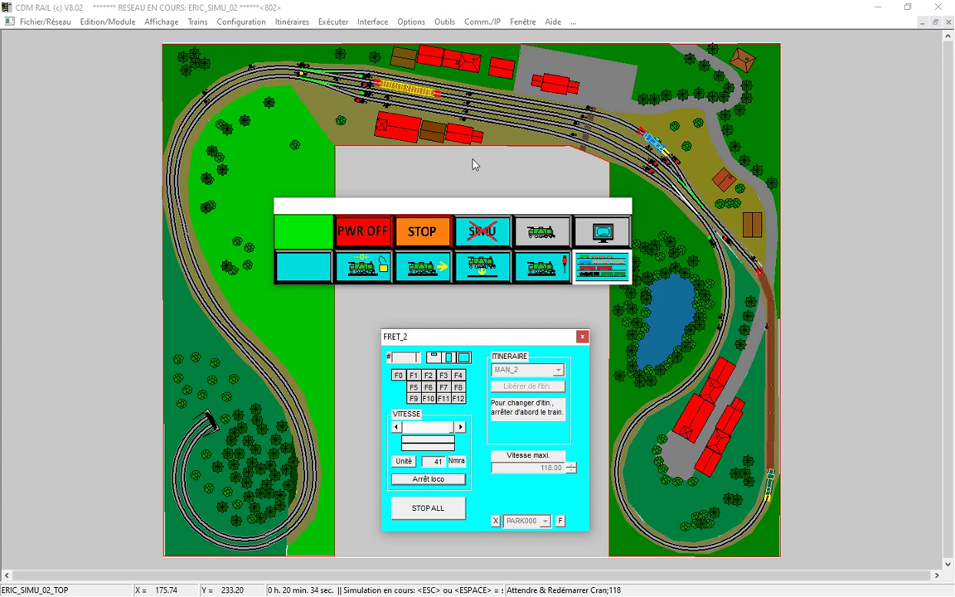
pyautogui.click(645, 157)
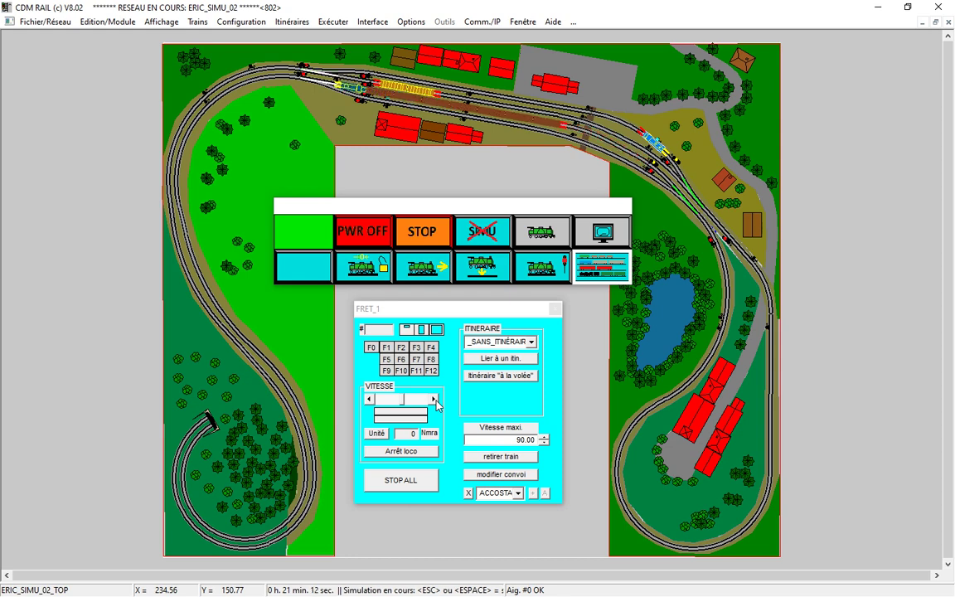
pyautogui.click(434, 399)
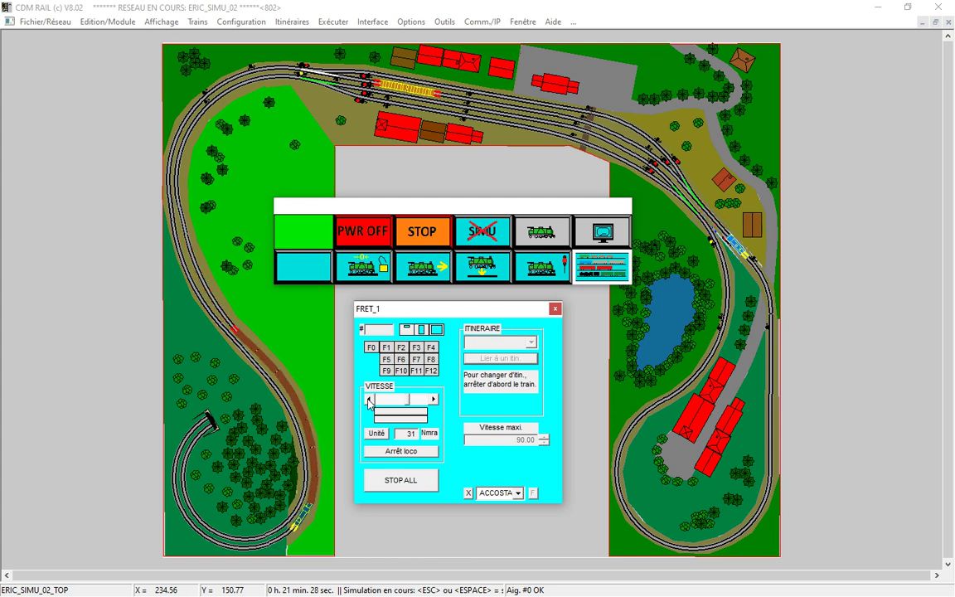
# - Bring the FRET_1 locomotive to a standstill at speed 0 beyond the station's eastern turnouts, facing in reverse
pyautogui.click(368, 399)
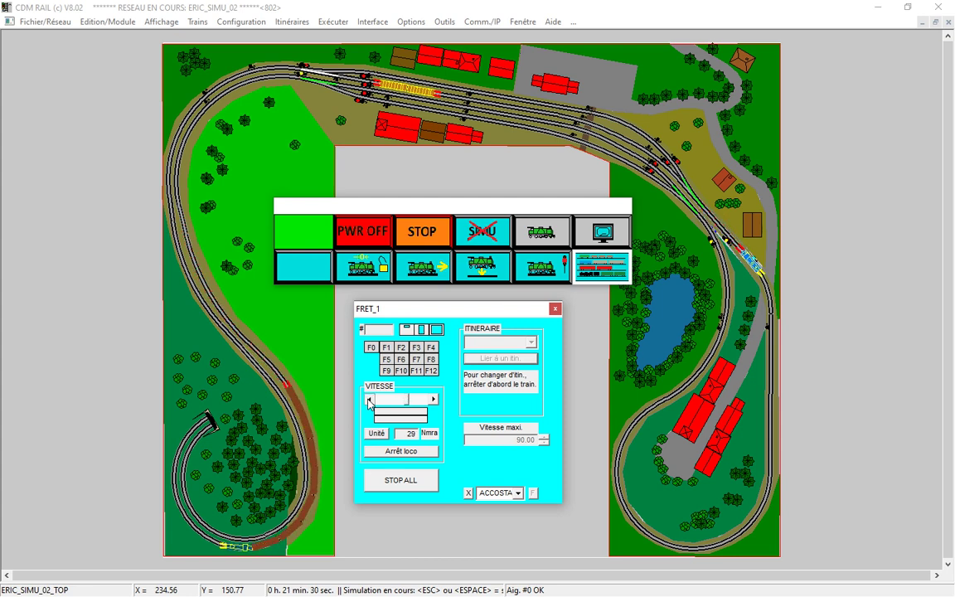
pyautogui.click(368, 400)
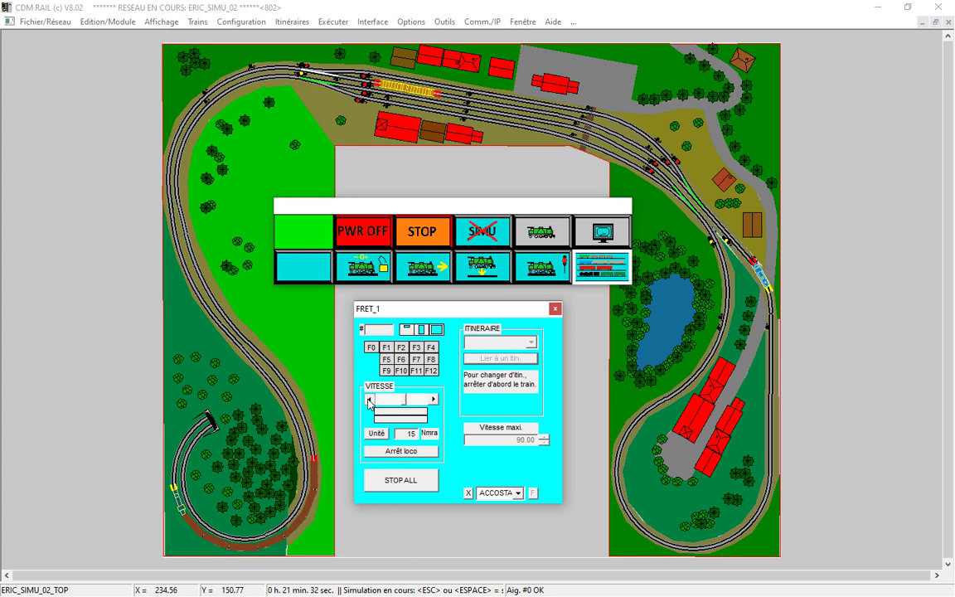
pyautogui.click(368, 400)
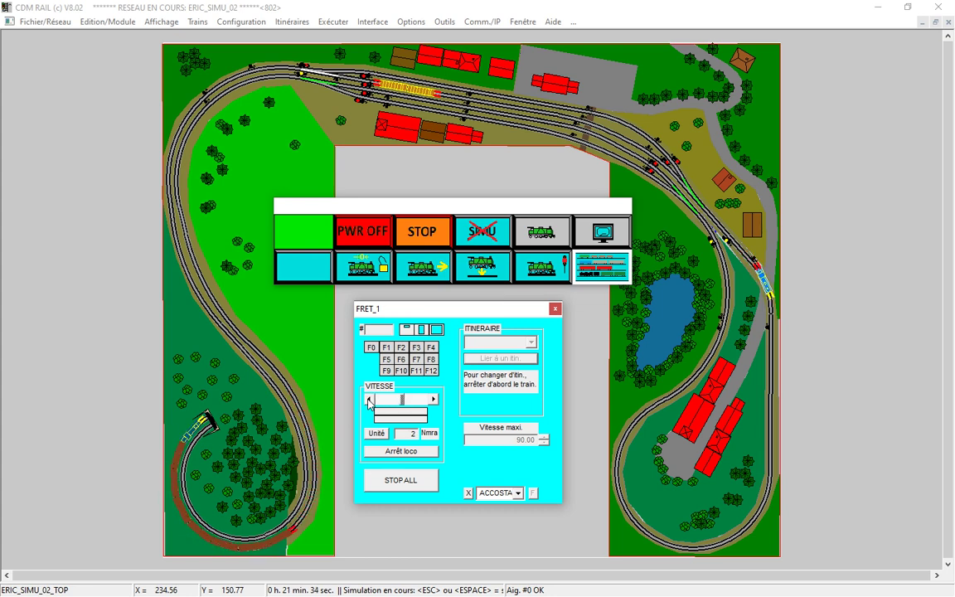
pyautogui.click(368, 400)
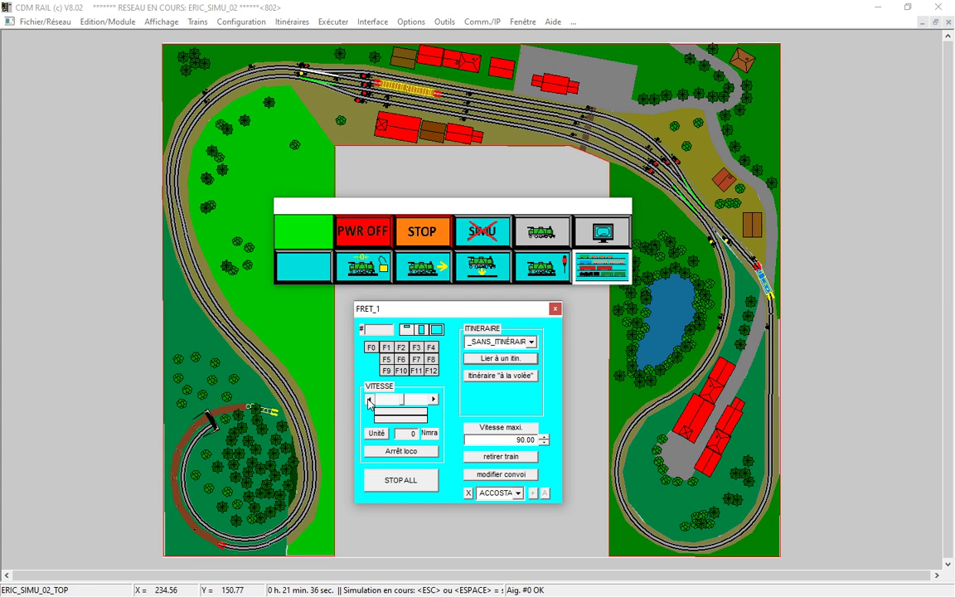
pyautogui.click(368, 400)
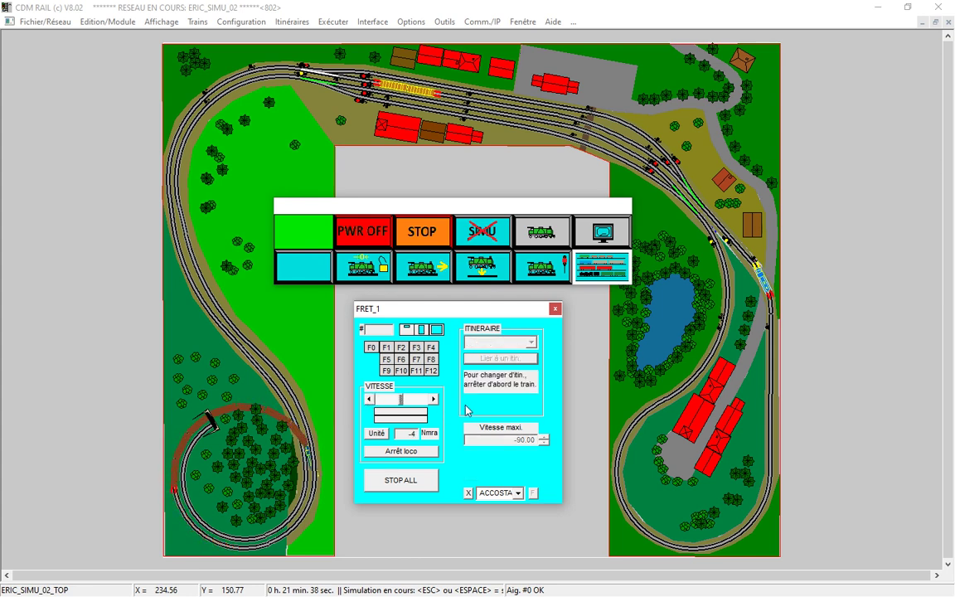
pyautogui.click(433, 399)
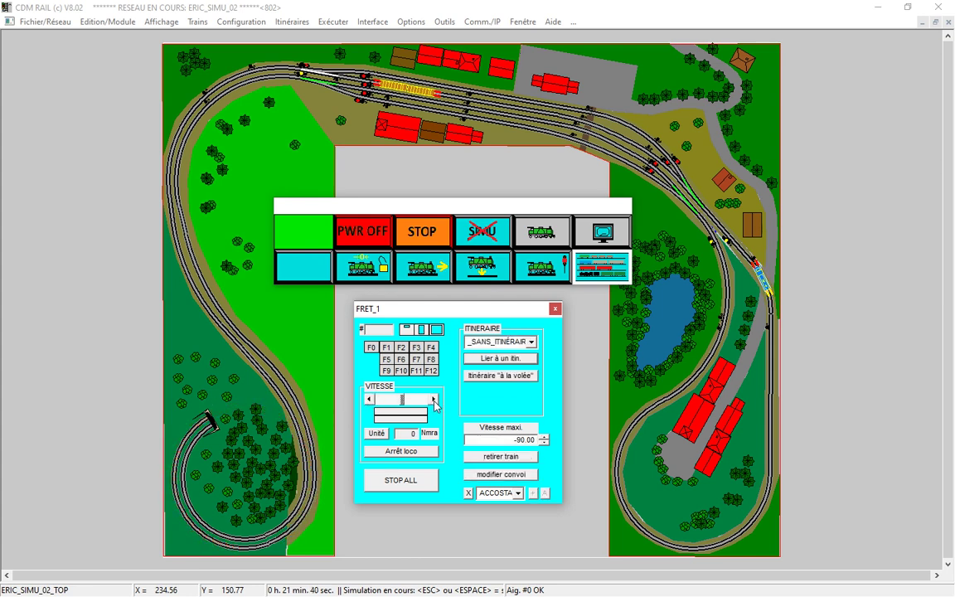
# - Switch the turnout in the station's eastern throat and back FRET_1 up towards the parked yellow wagons, bringing its speed to about -19
pyautogui.click(684, 191)
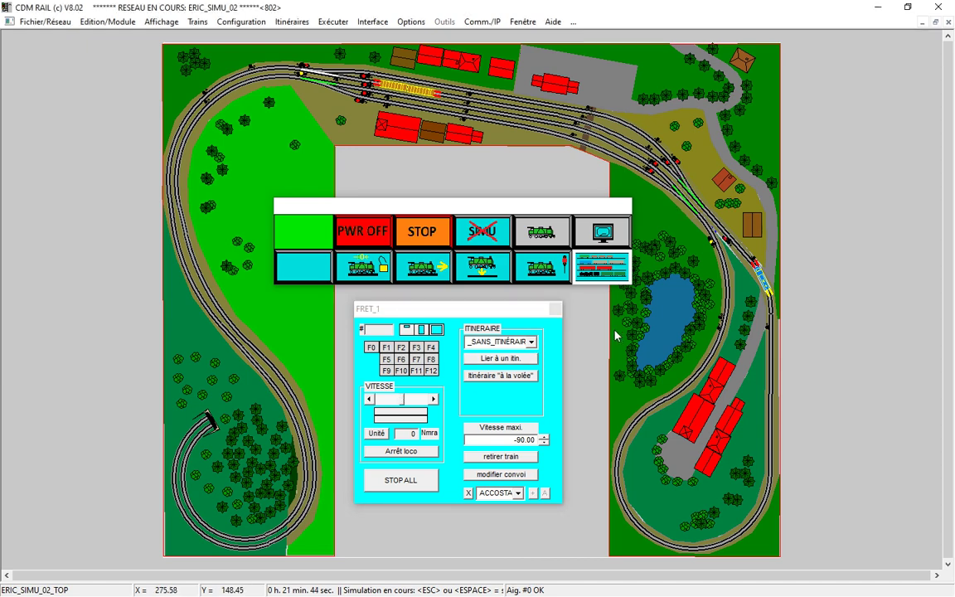
pyautogui.click(373, 404)
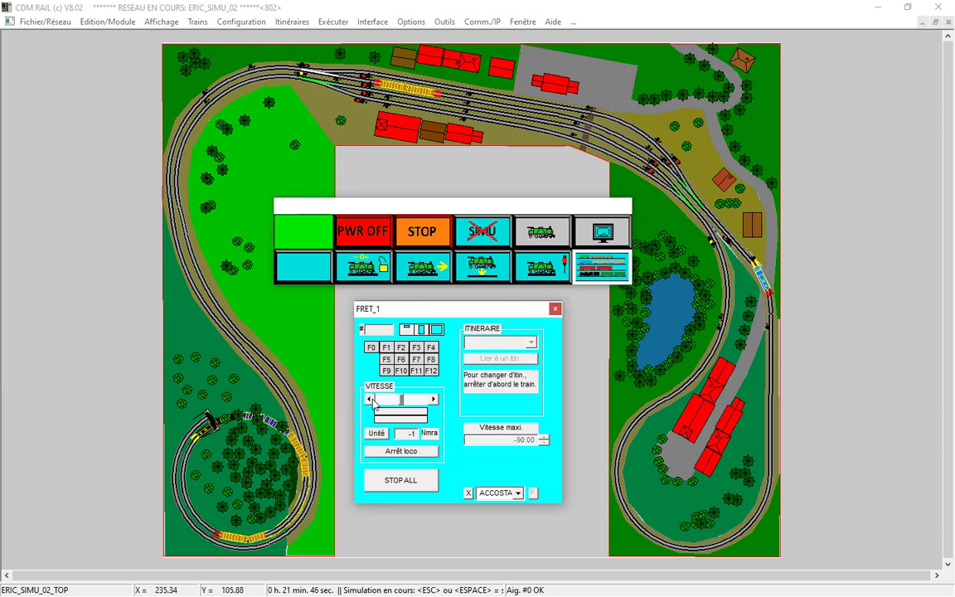
pyautogui.click(373, 404)
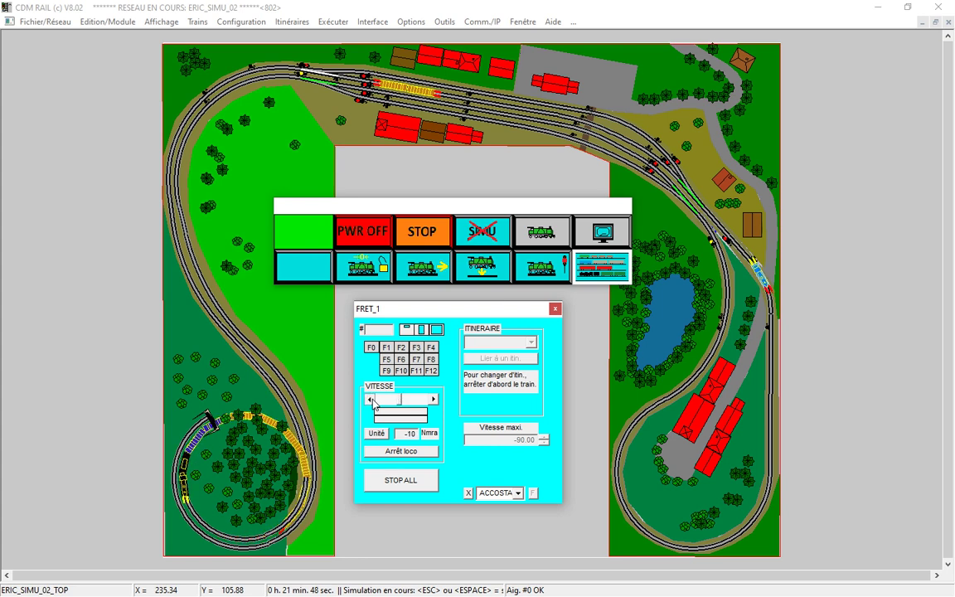
pyautogui.click(373, 404)
pyautogui.click(373, 404)
pyautogui.click(373, 403)
pyautogui.click(373, 403)
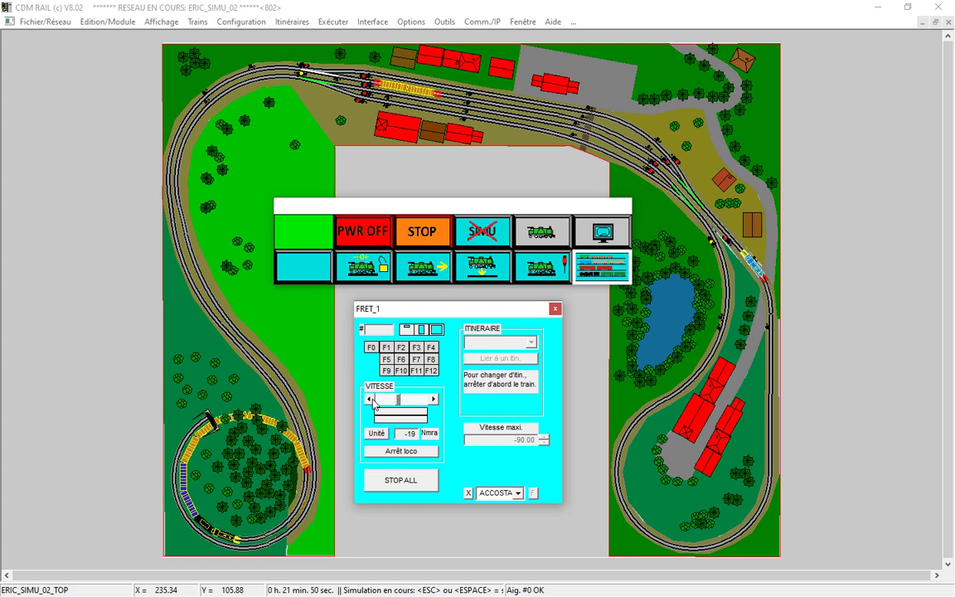
pyautogui.click(373, 403)
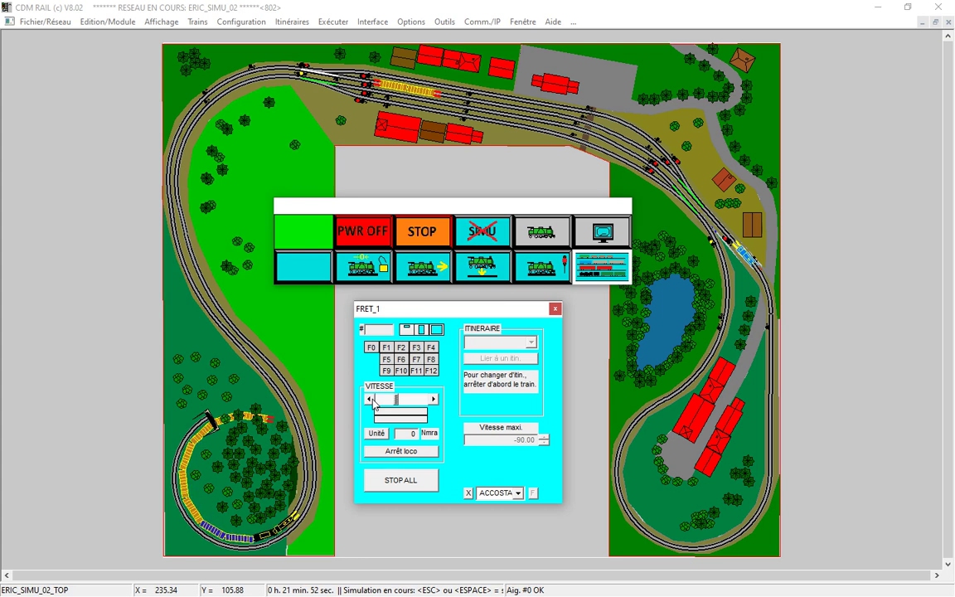
# - Authorise the coupling approach of FRET_1 to the parked wagons PARK000
pyautogui.click(517, 493)
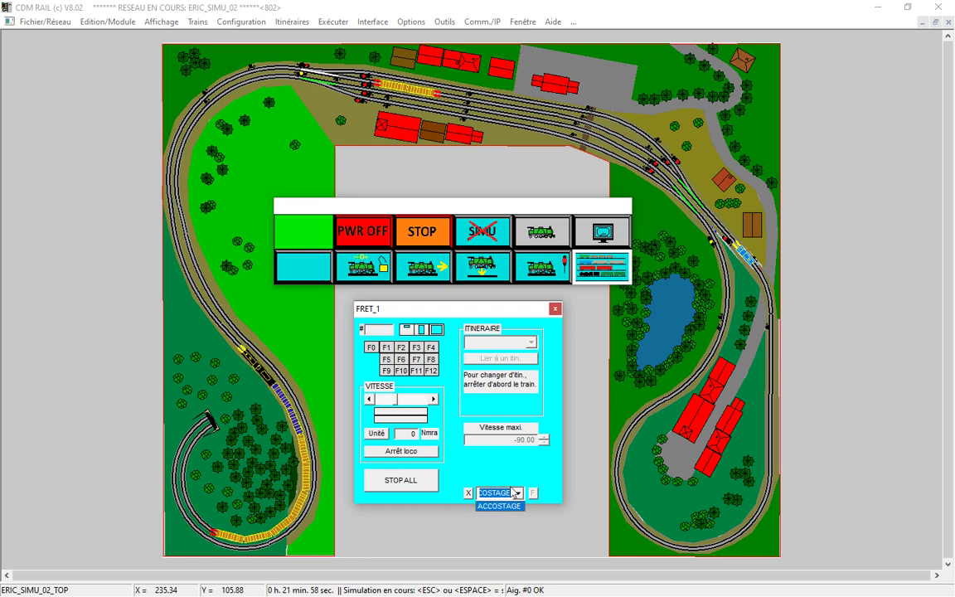
pyautogui.click(500, 505)
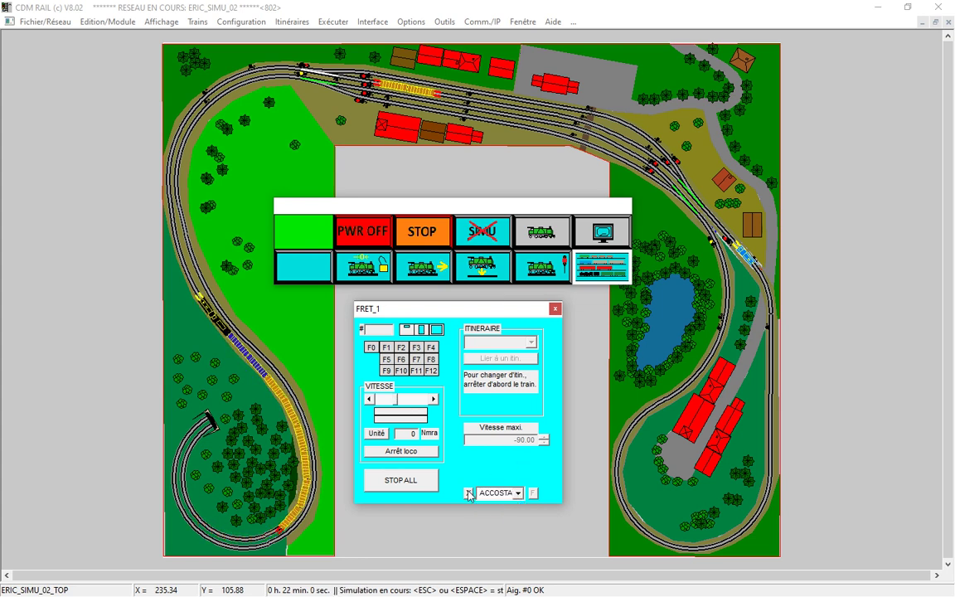
pyautogui.click(517, 493)
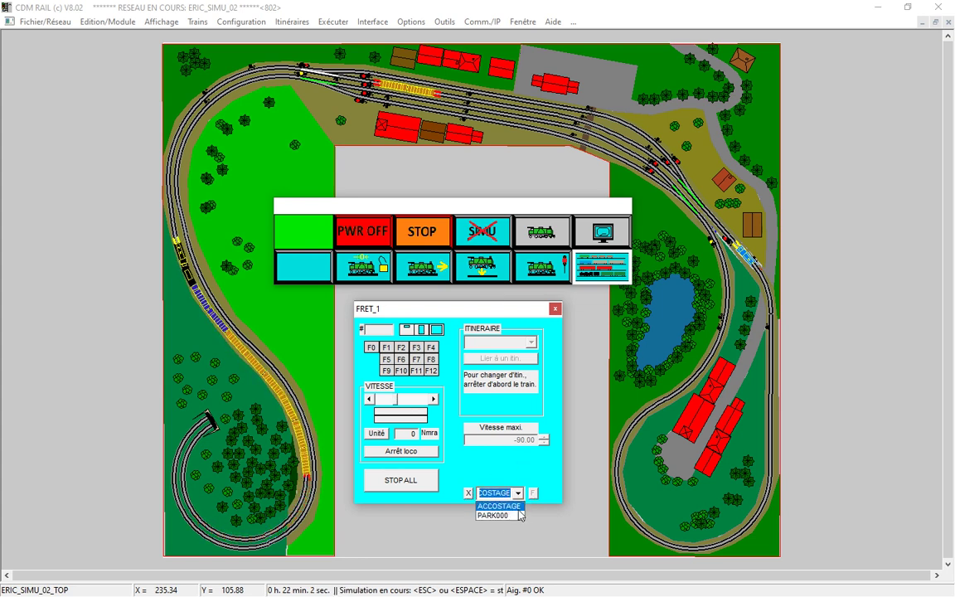
pyautogui.click(513, 515)
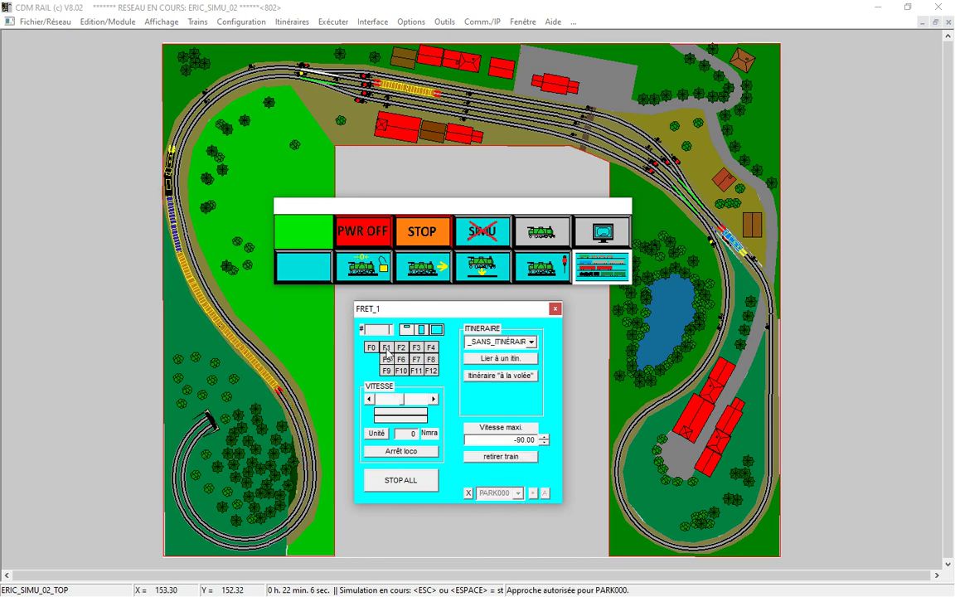
# - Back FRET_1 up onto the PARK000 wagons at a speed of about -29 and stop its locomotive
pyautogui.click(370, 400)
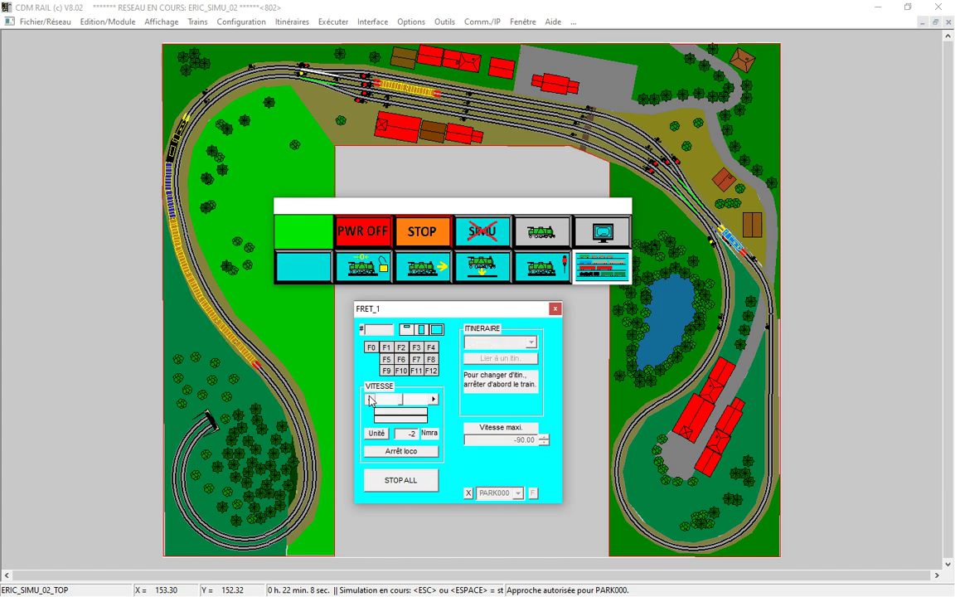
pyautogui.click(369, 401)
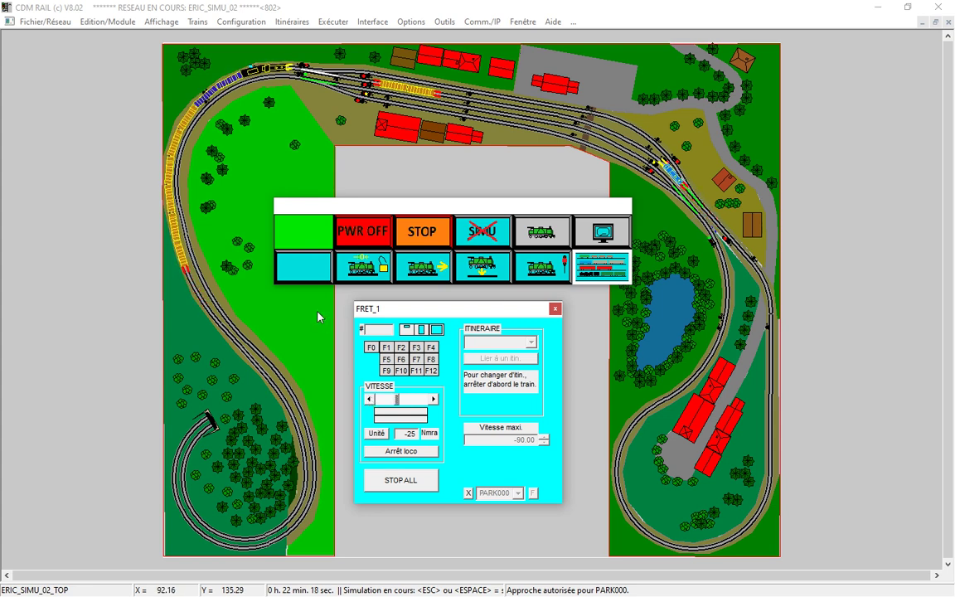
pyautogui.moveTo(249, 73)
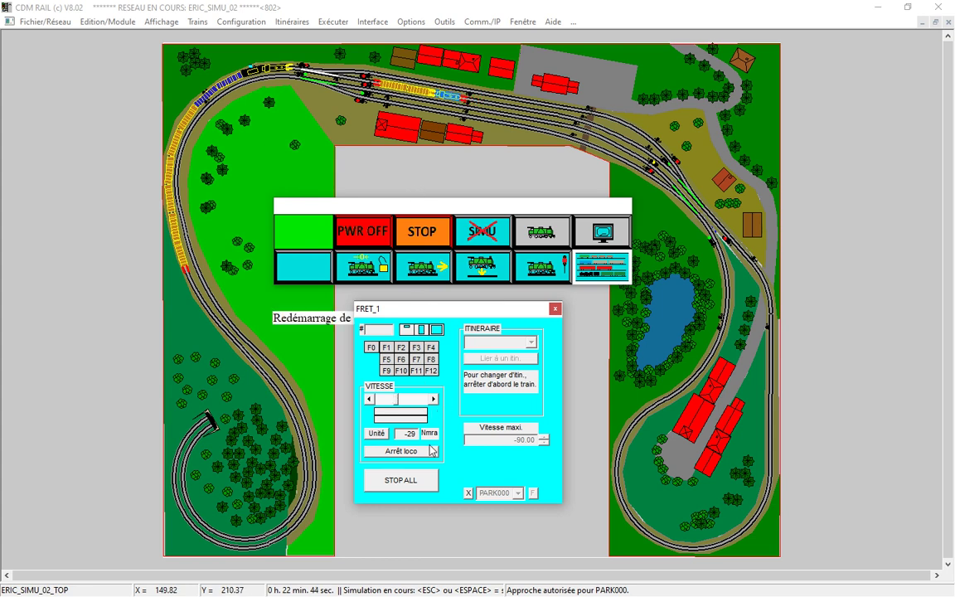
pyautogui.click(401, 451)
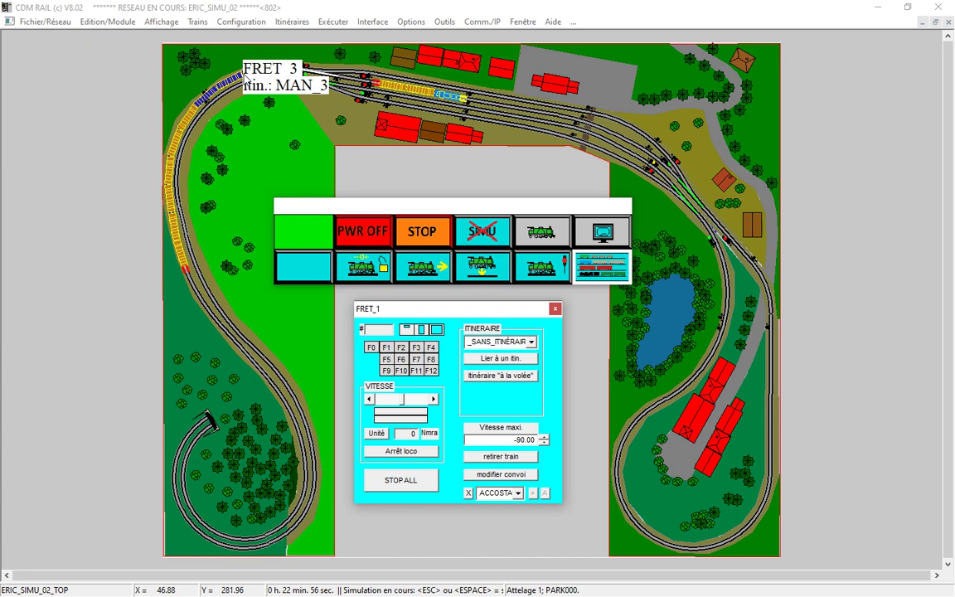
# - Bring up the FRET_3 controller, stop its locomotive and release the train from itinerary MAN_3
pyautogui.click(246, 77)
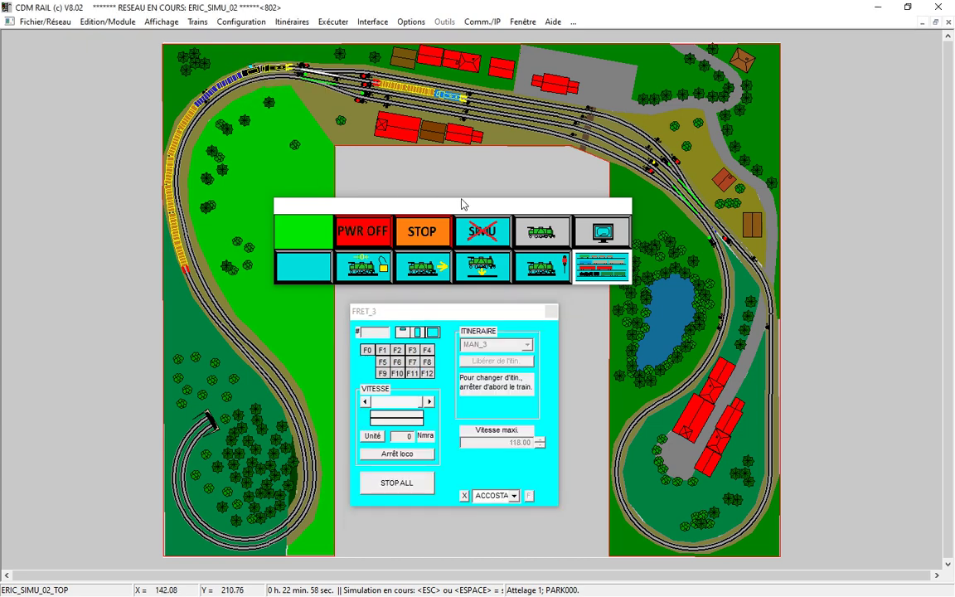
pyautogui.click(411, 458)
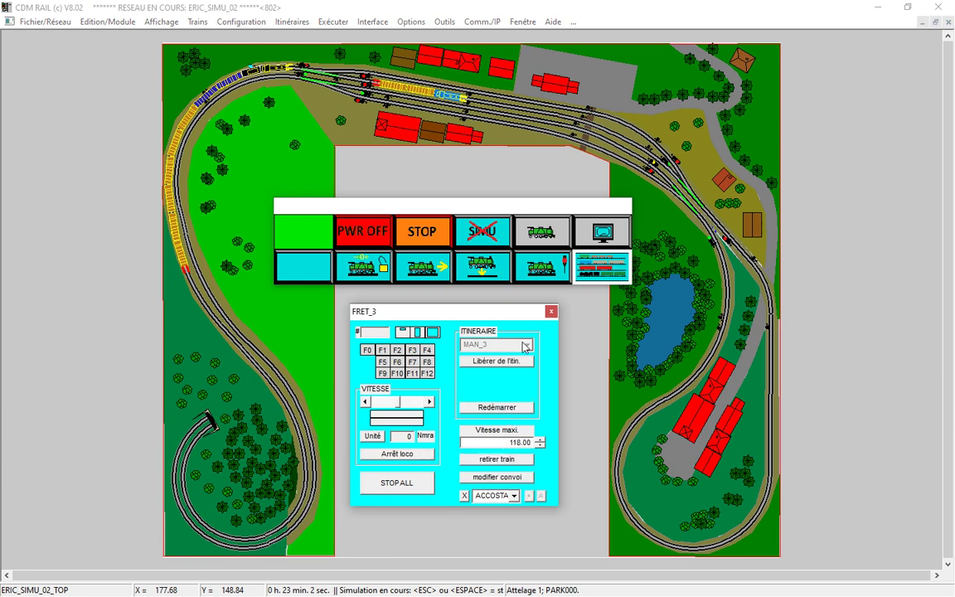
pyautogui.click(501, 362)
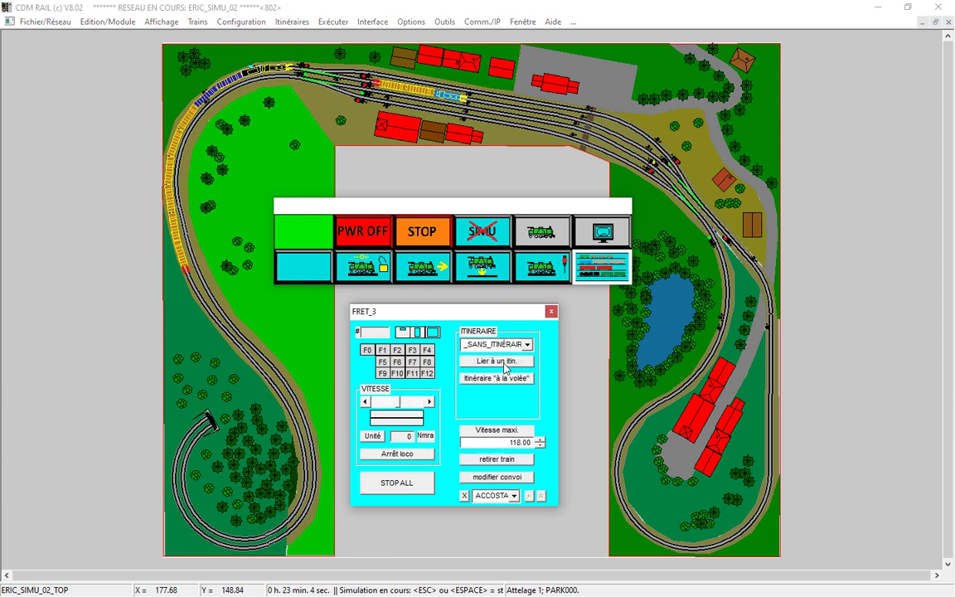
# - Switch the turnout at the station's western entrance and drive FRET_3 forward onto the outermost station track, raising its speed to about 24
pyautogui.click(324, 75)
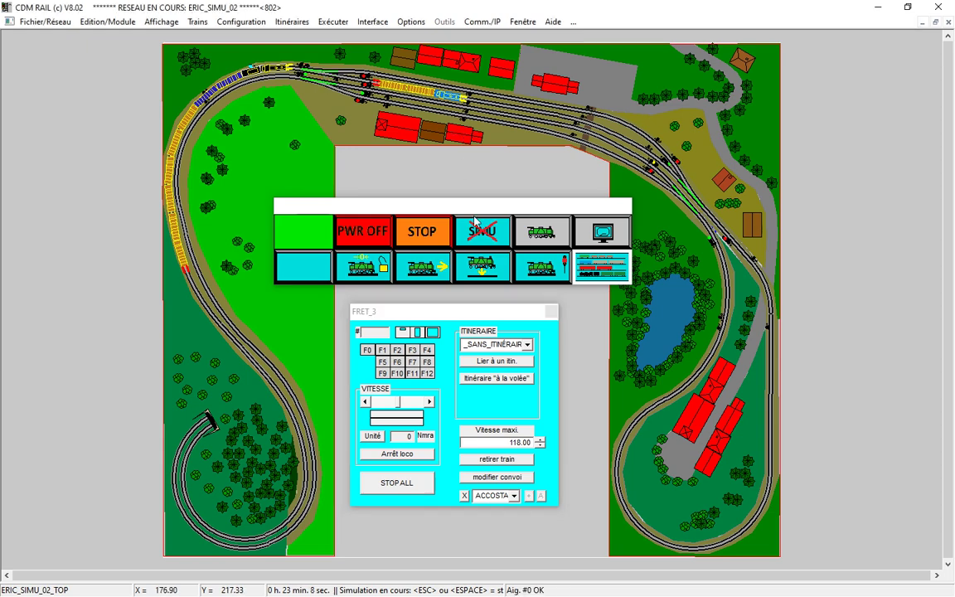
pyautogui.click(430, 405)
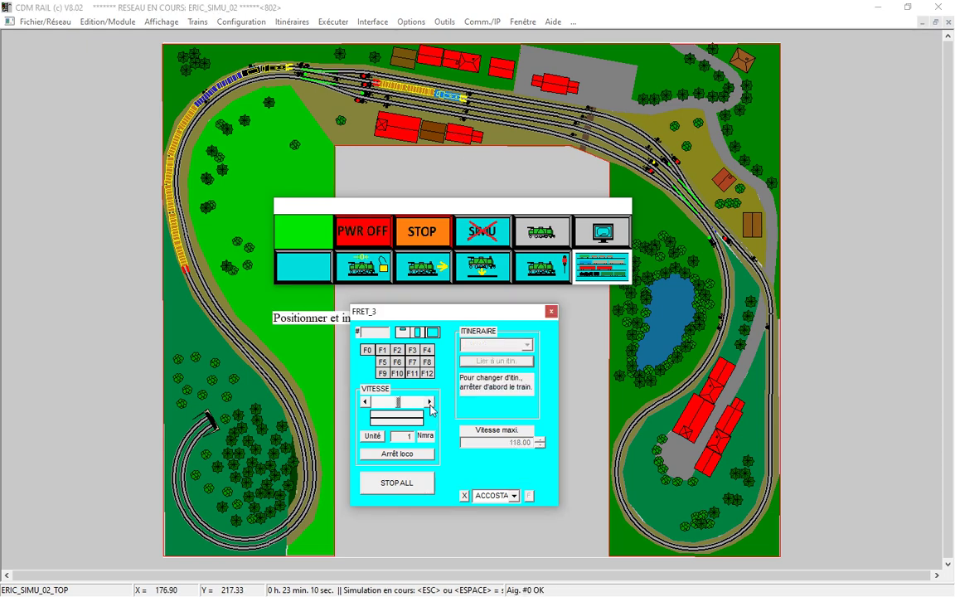
pyautogui.click(430, 405)
pyautogui.click(431, 405)
pyautogui.click(430, 405)
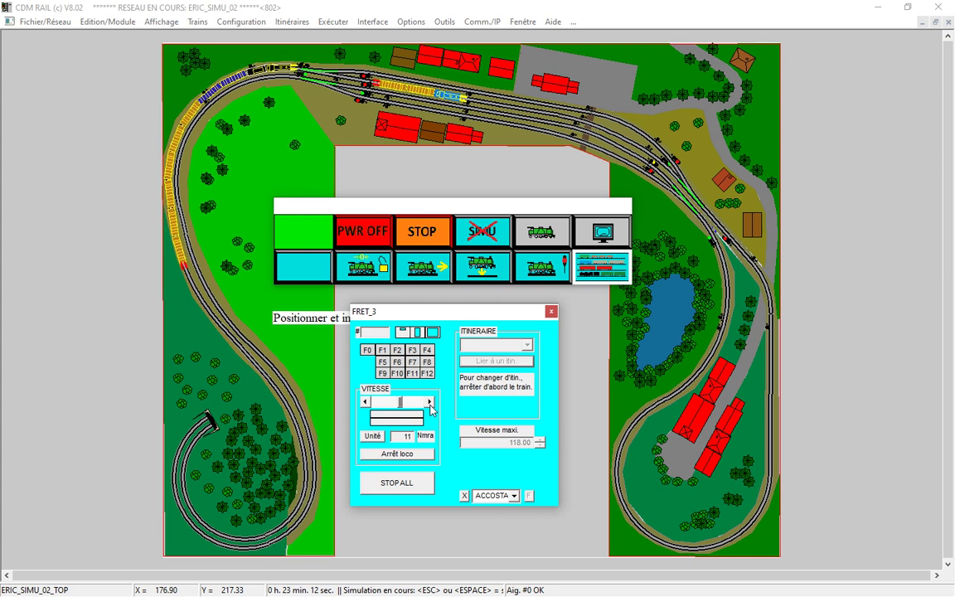
pyautogui.click(431, 405)
pyautogui.click(430, 405)
pyautogui.click(431, 406)
pyautogui.click(430, 405)
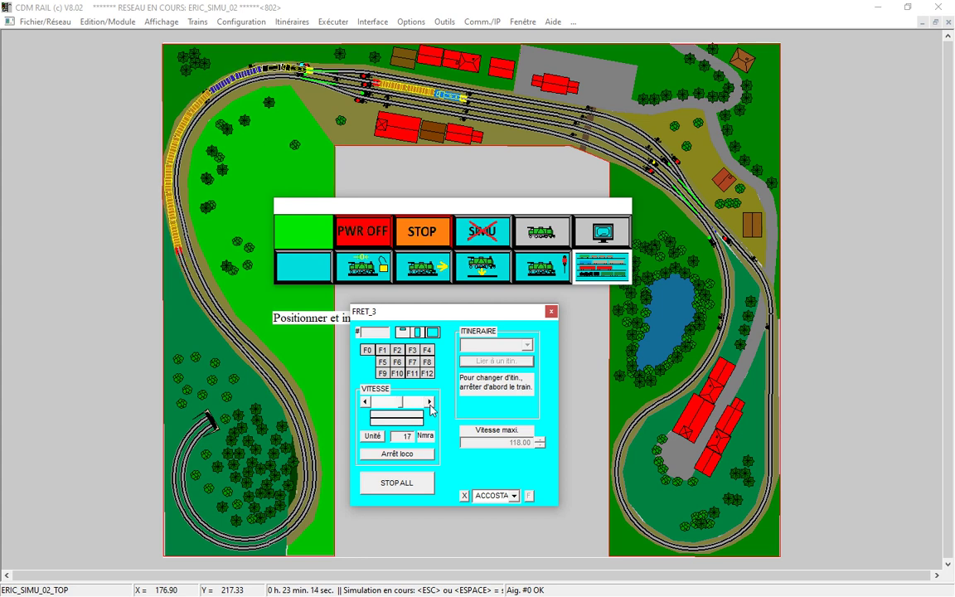
pyautogui.click(430, 406)
pyautogui.click(430, 405)
pyautogui.click(430, 405)
pyautogui.click(430, 405)
pyautogui.click(430, 405)
pyautogui.click(431, 405)
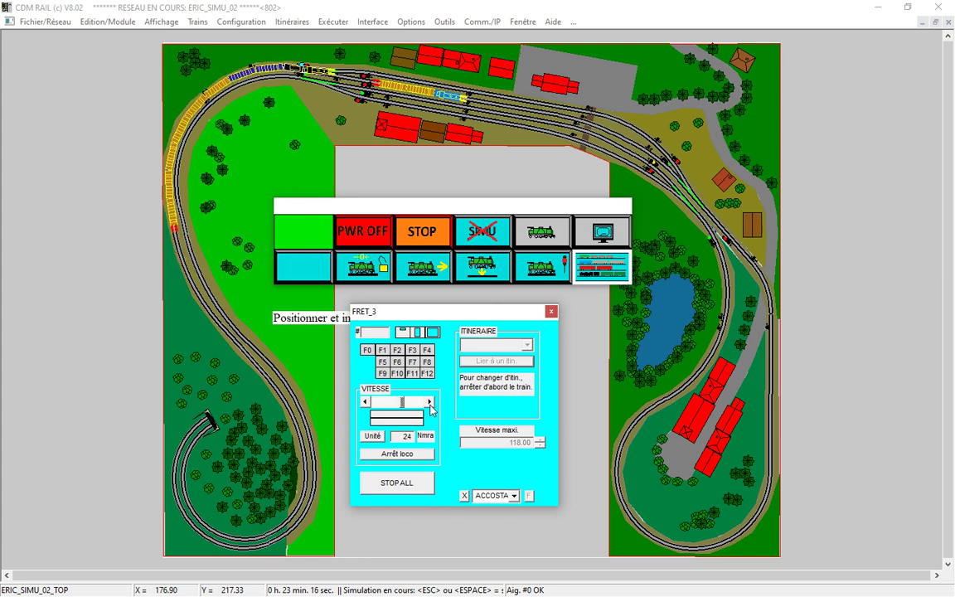
pyautogui.click(431, 405)
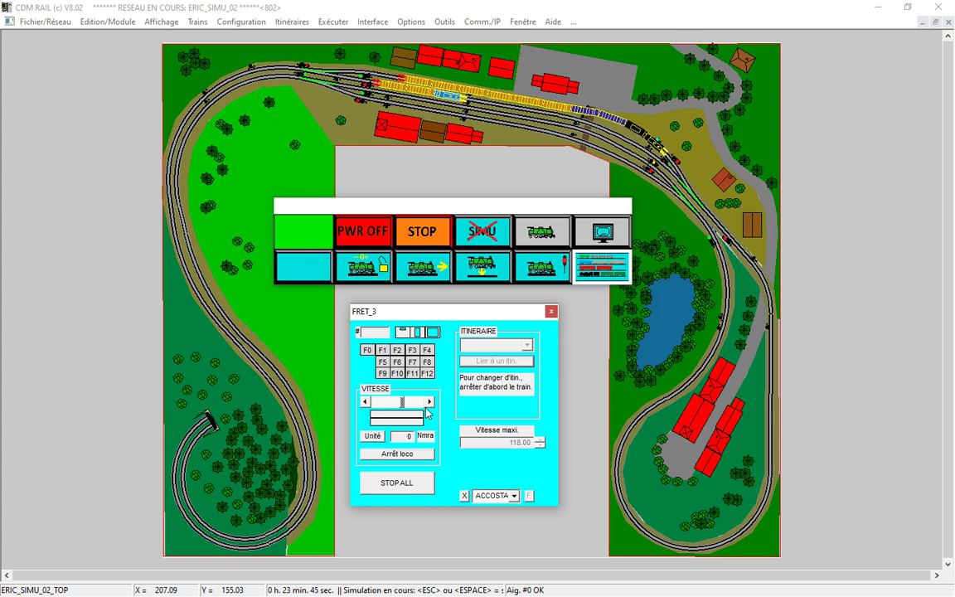
# - Stop the FRET_3 locomotive and uncouple its yellow rear wagons as PARK000, checking the train status window
pyautogui.click(399, 455)
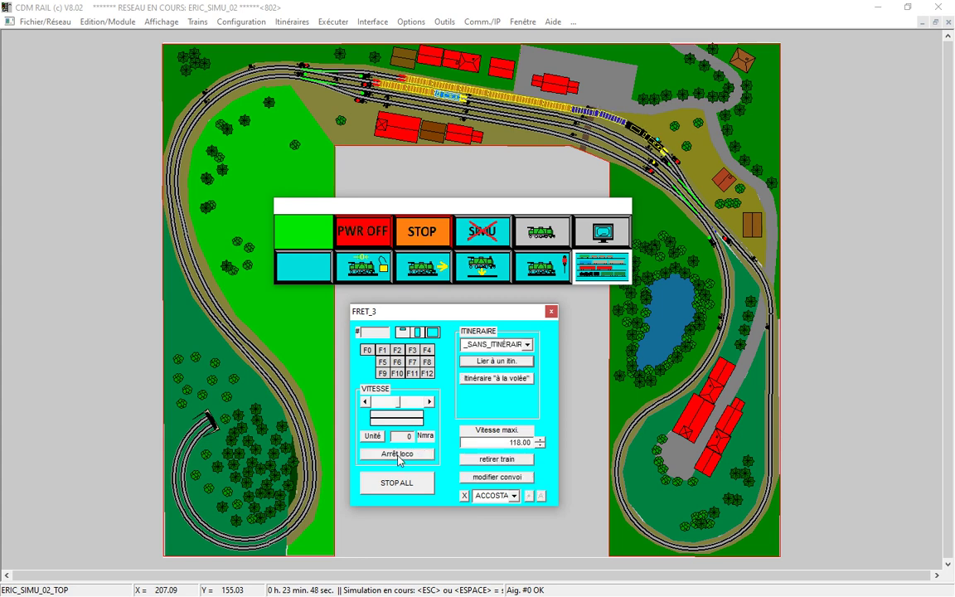
pyautogui.click(598, 275)
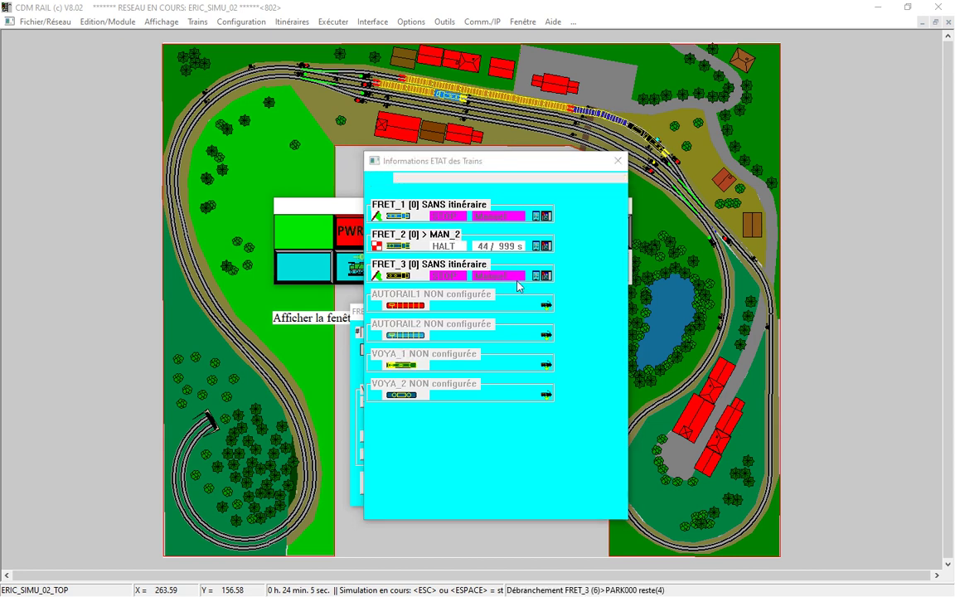
pyautogui.click(617, 162)
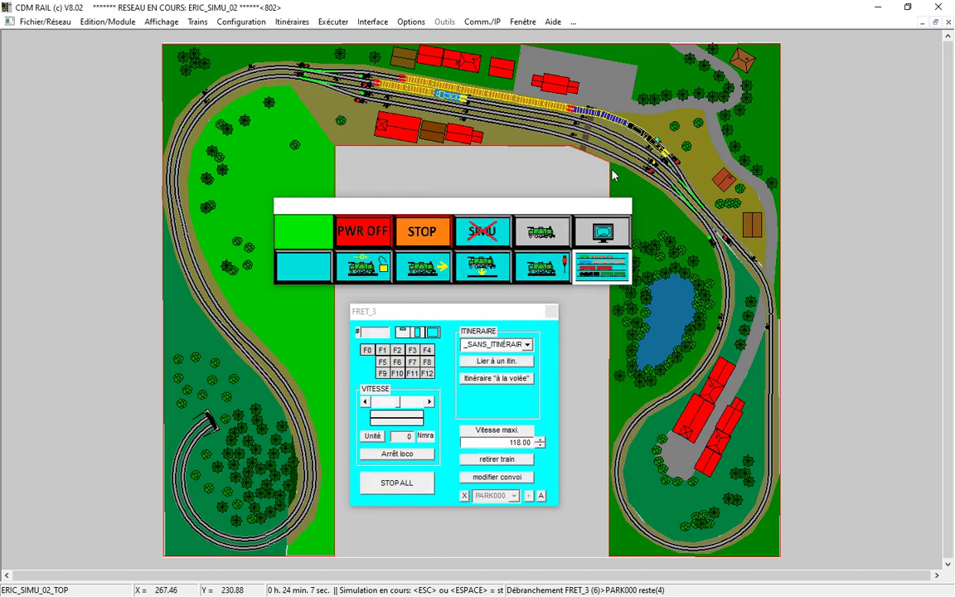
# - Switch the turnout at the station's eastern exit and drive FRET_3 forward away from its uncoupled wagons, raising its speed to about 21
pyautogui.click(429, 403)
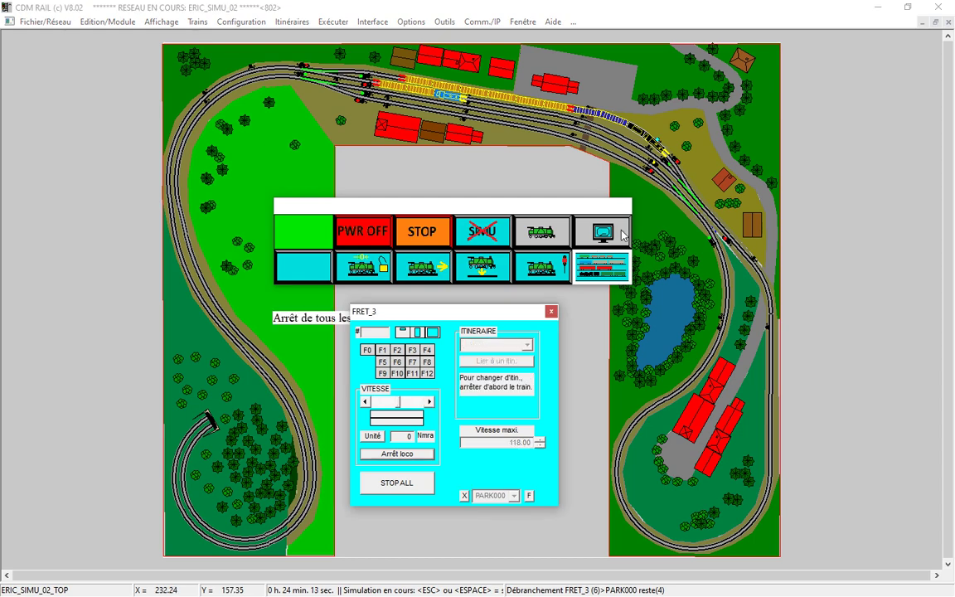
pyautogui.click(687, 194)
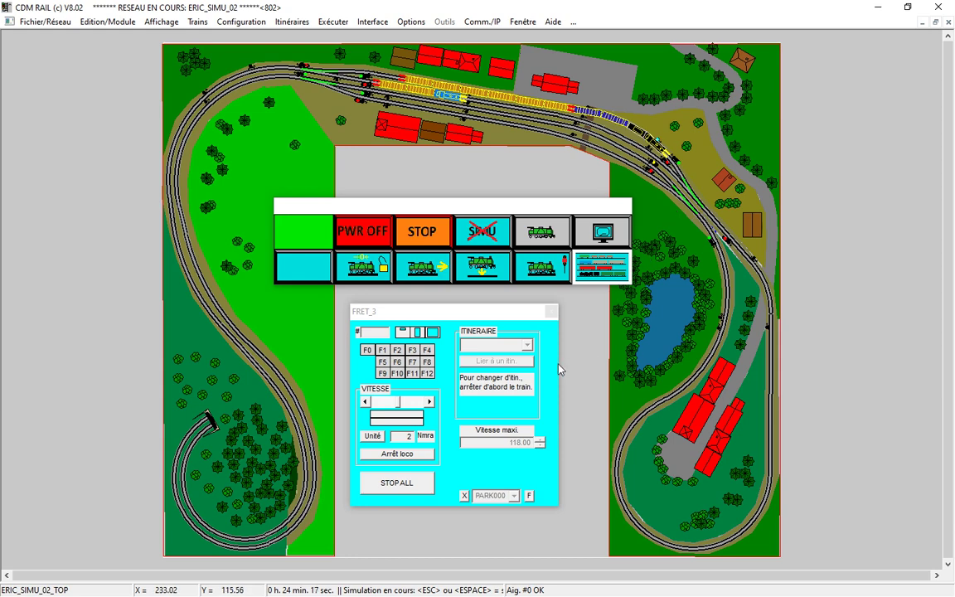
pyautogui.click(427, 401)
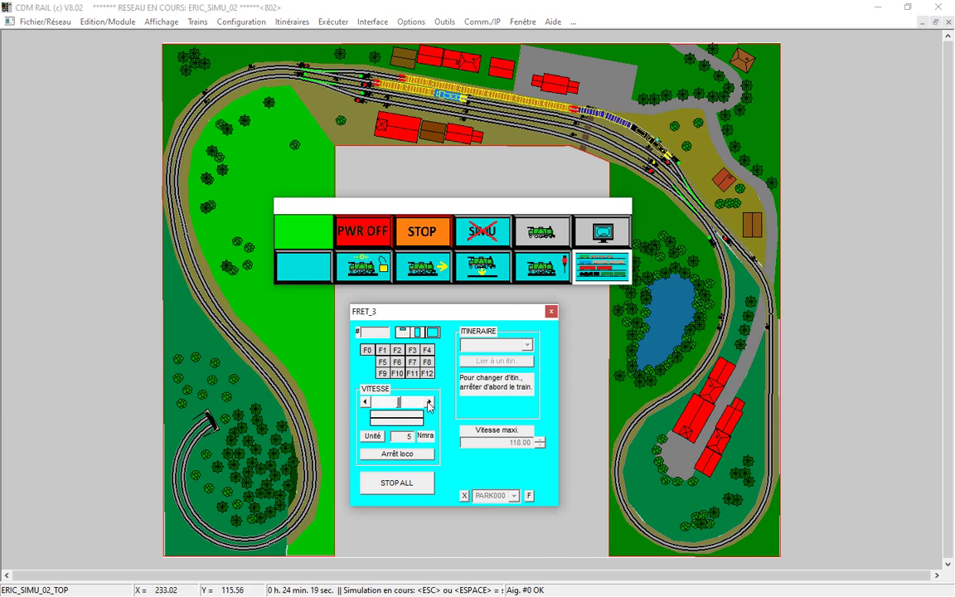
pyautogui.click(428, 404)
pyautogui.click(429, 404)
pyautogui.click(429, 405)
pyautogui.click(429, 405)
pyautogui.click(429, 405)
pyautogui.click(429, 405)
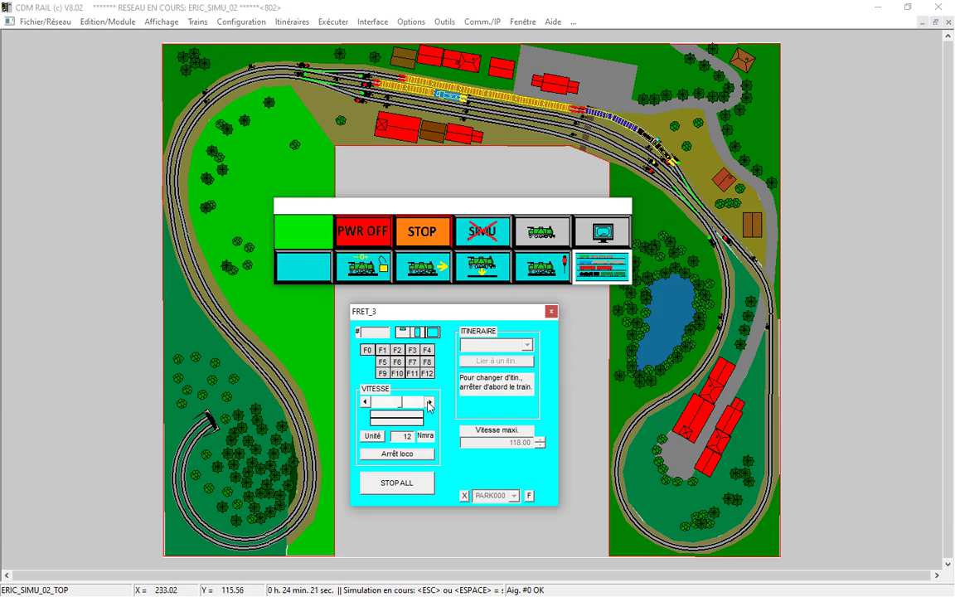
pyautogui.click(428, 405)
pyautogui.click(428, 404)
pyautogui.click(429, 404)
pyautogui.click(428, 404)
pyautogui.click(428, 404)
pyautogui.click(429, 405)
pyautogui.click(429, 404)
pyautogui.click(429, 405)
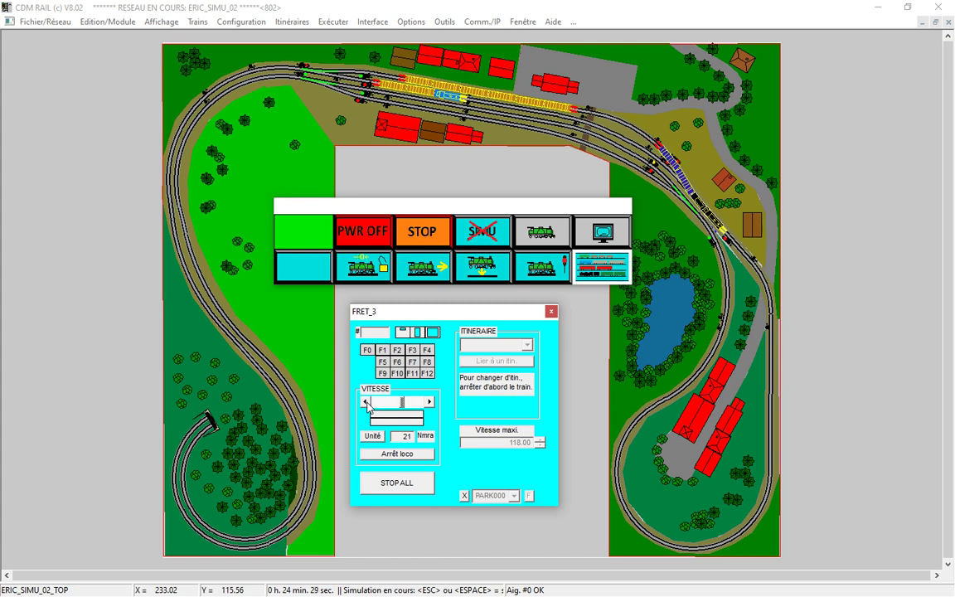
# - Stop the FRET_3 locomotive, link the train to itinerary MAN_3 and restart it
pyautogui.click(401, 455)
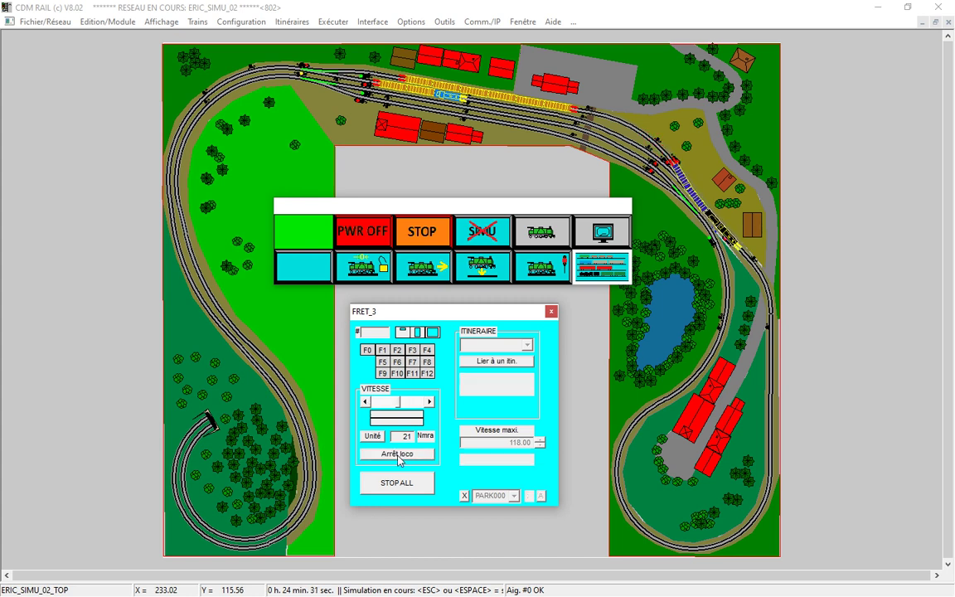
pyautogui.click(529, 344)
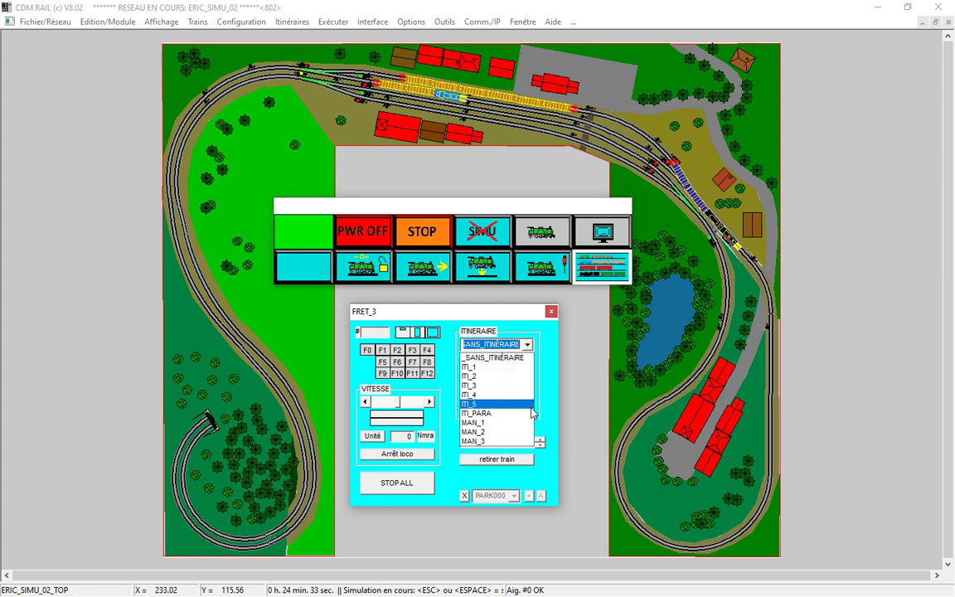
pyautogui.click(523, 442)
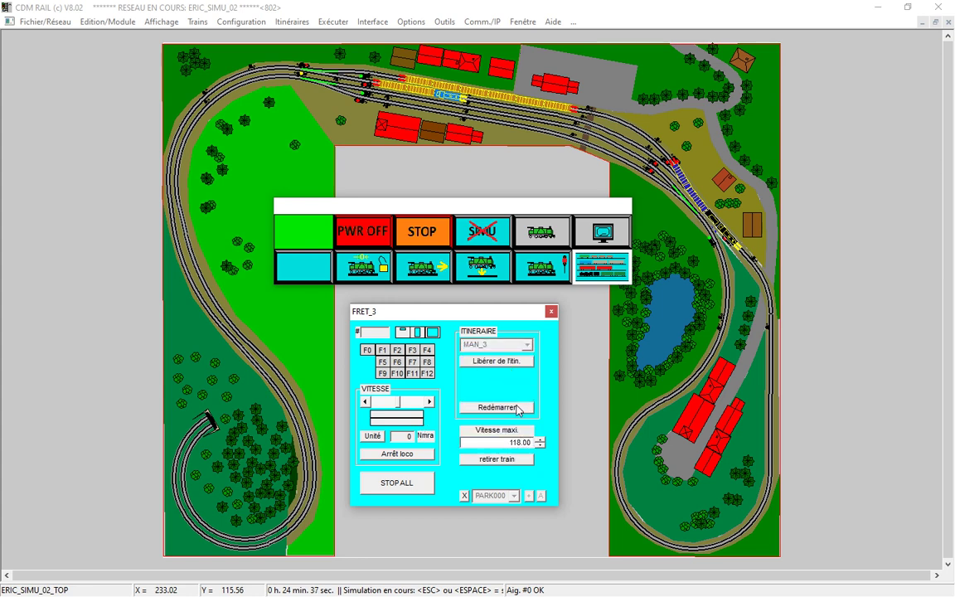
pyautogui.click(517, 408)
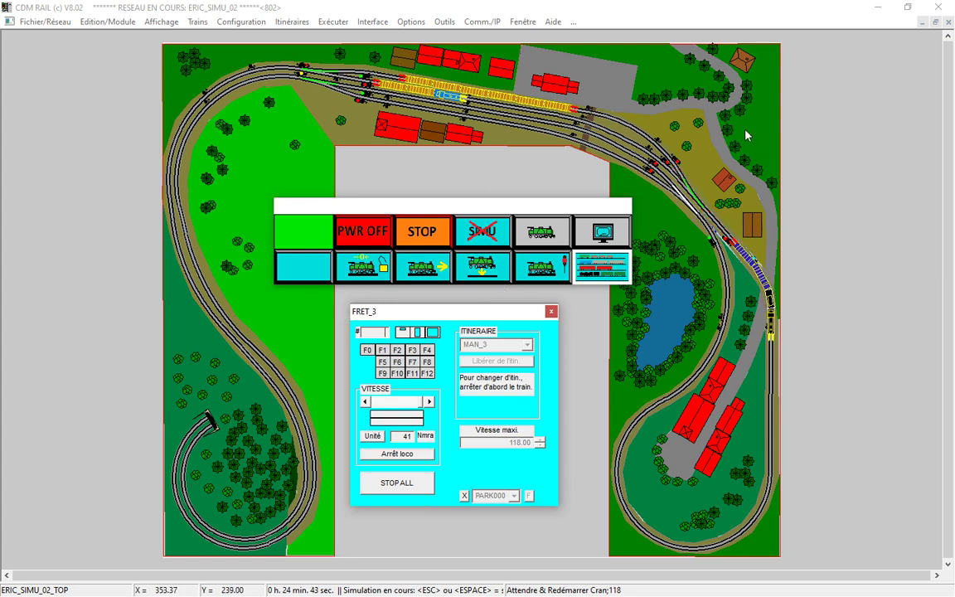
# - Bring up the FRET_1 controller and drive the train forward out of the station's eastern end, raising its speed to about 31
pyautogui.click(452, 97)
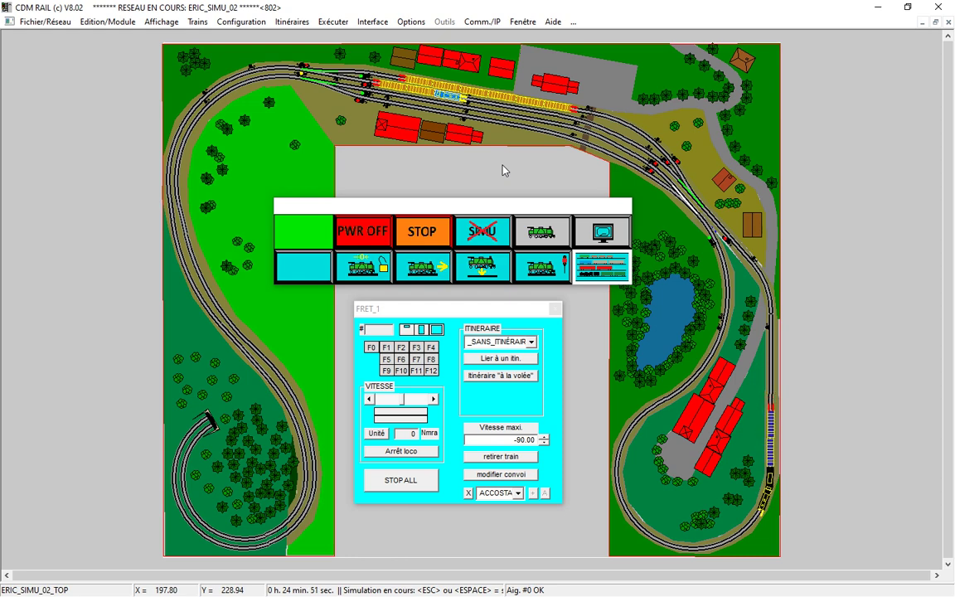
pyautogui.click(435, 399)
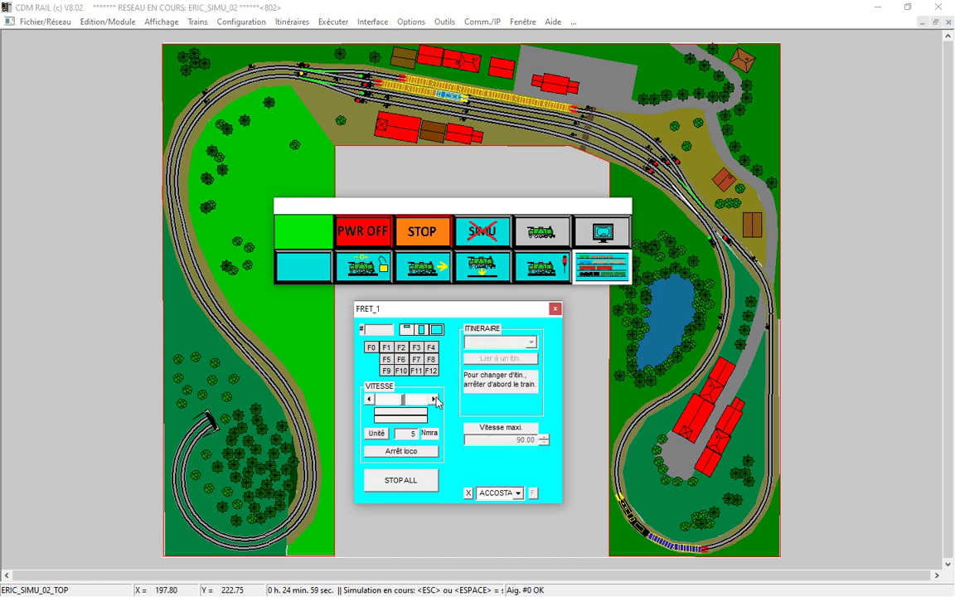
pyautogui.click(435, 399)
pyautogui.click(435, 400)
pyautogui.click(435, 399)
pyautogui.click(435, 400)
pyautogui.click(435, 400)
pyautogui.click(435, 400)
pyautogui.click(435, 400)
pyautogui.click(436, 400)
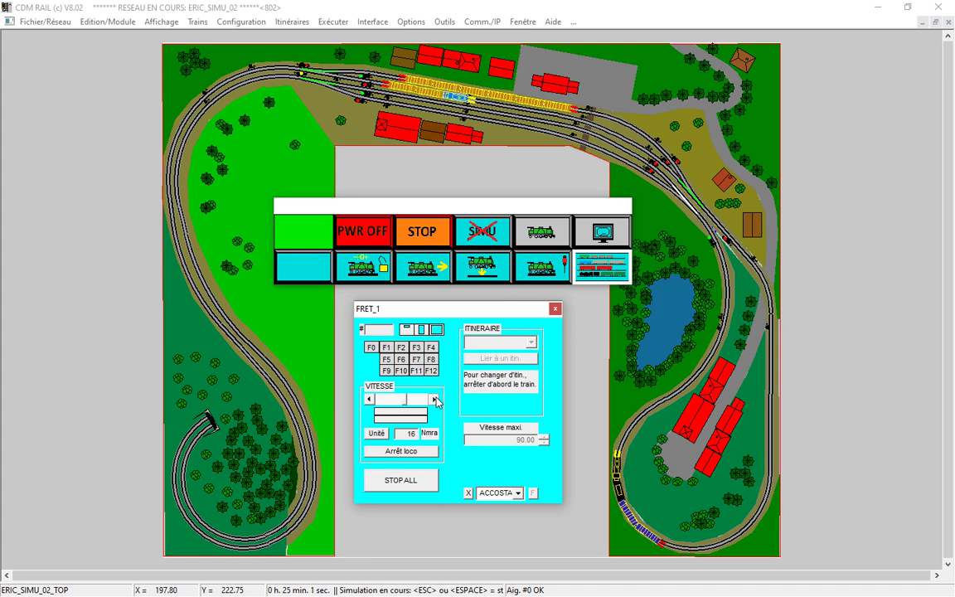
pyautogui.click(436, 400)
pyautogui.click(435, 400)
pyautogui.click(435, 399)
pyautogui.click(435, 399)
pyautogui.click(435, 399)
pyautogui.click(435, 399)
pyautogui.click(436, 400)
pyautogui.click(435, 400)
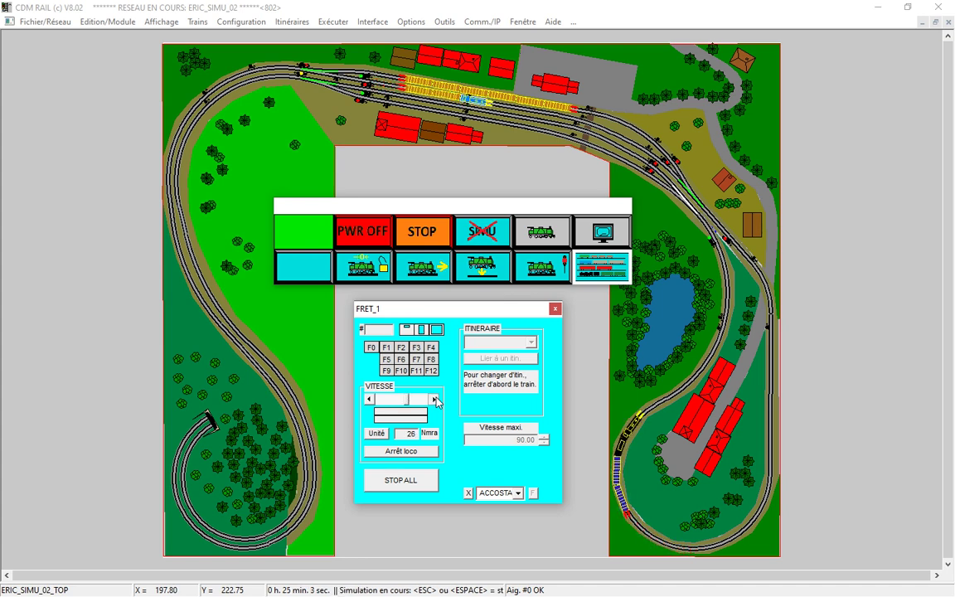
pyautogui.click(435, 400)
pyautogui.click(436, 400)
pyautogui.click(435, 400)
pyautogui.click(435, 399)
pyautogui.click(435, 399)
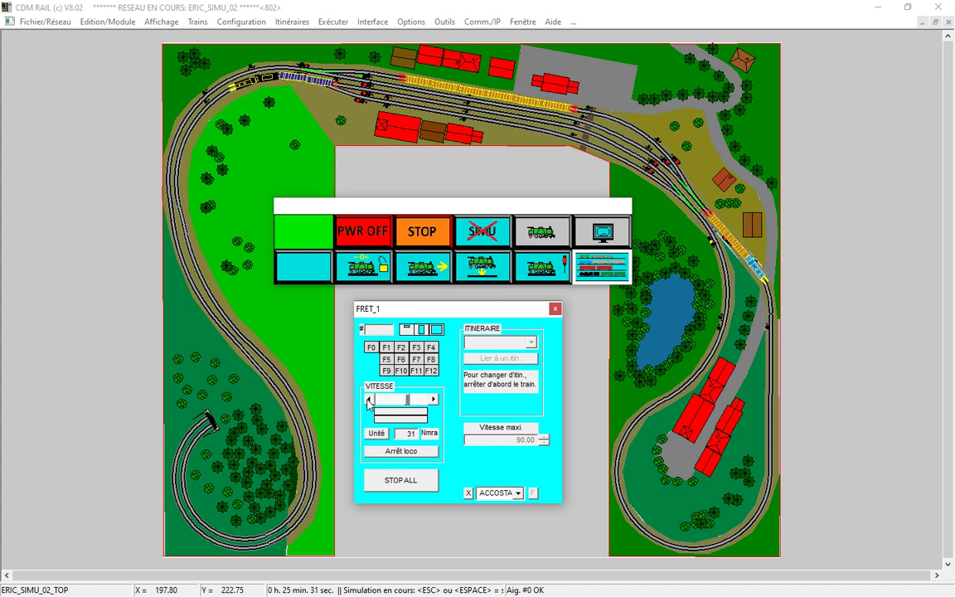
# - Stop FRET_1 beyond the station's eastern exit, switch the turnout towards the outermost track and start backing the train up
pyautogui.click(406, 456)
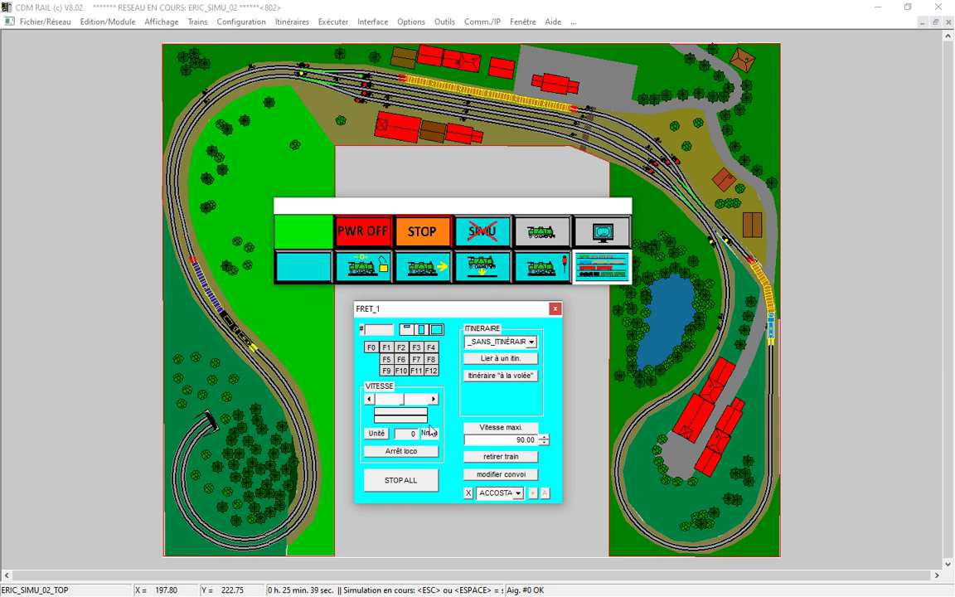
pyautogui.click(687, 183)
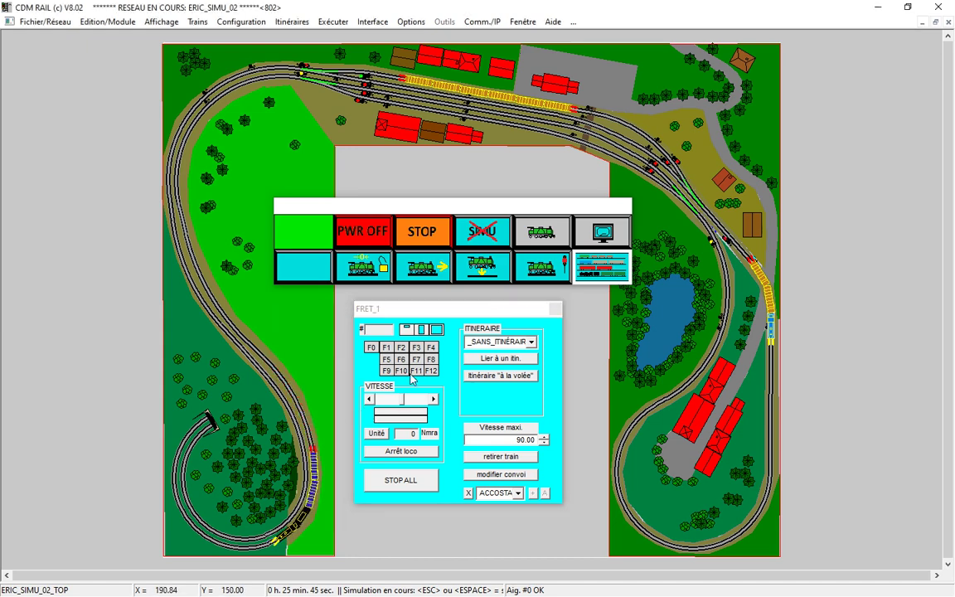
pyautogui.click(370, 400)
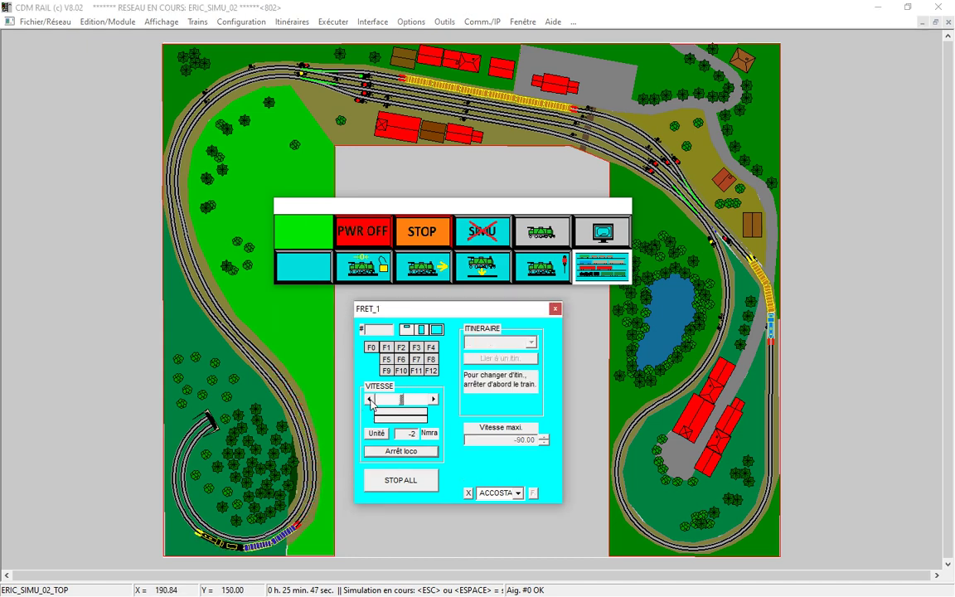
pyautogui.click(370, 399)
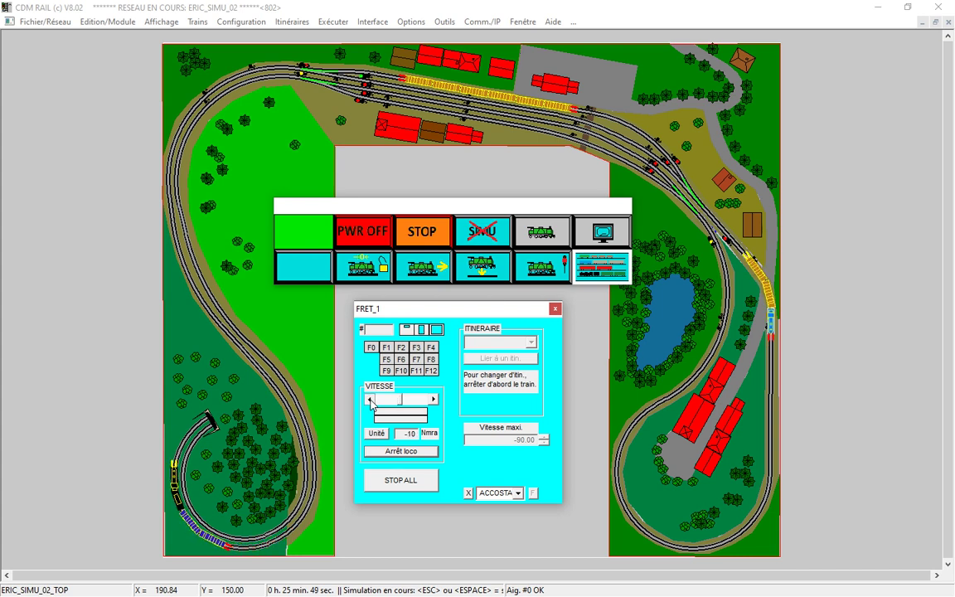
pyautogui.click(370, 400)
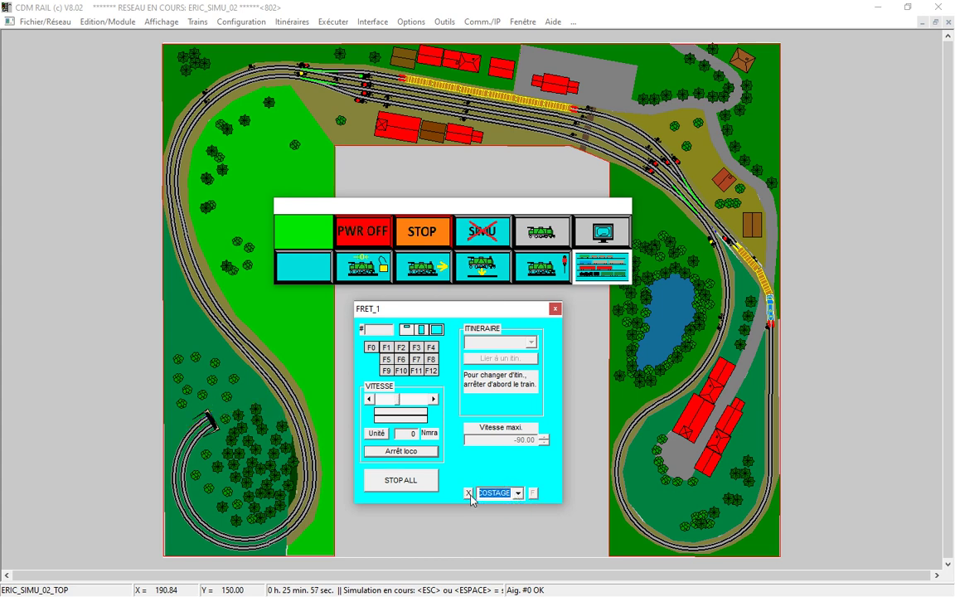
# - Authorize FRET_1's approach to PARK000, back it onto those wagons at a speed of about -30 and couple them
pyautogui.click(518, 493)
pyautogui.click(507, 514)
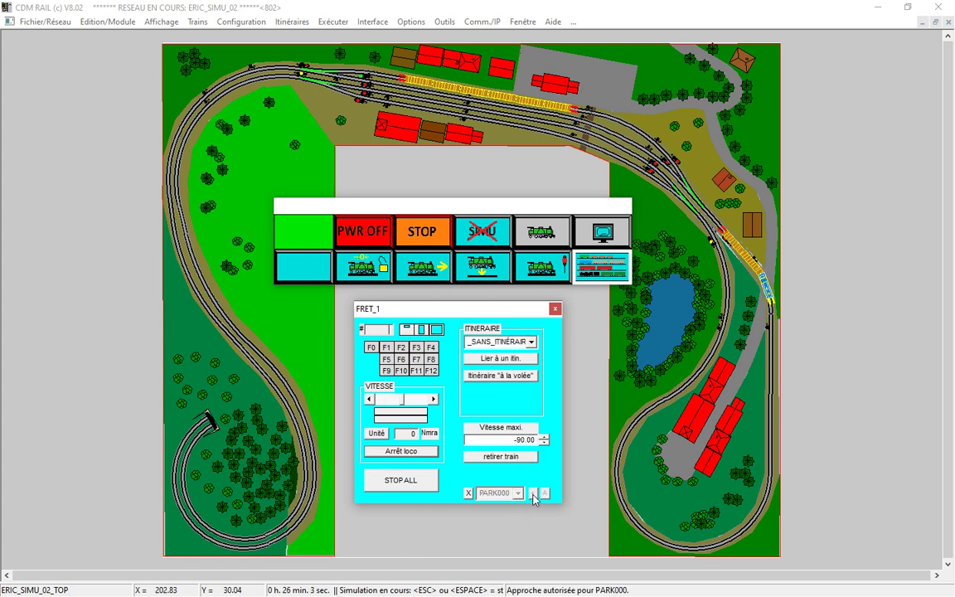
pyautogui.click(369, 399)
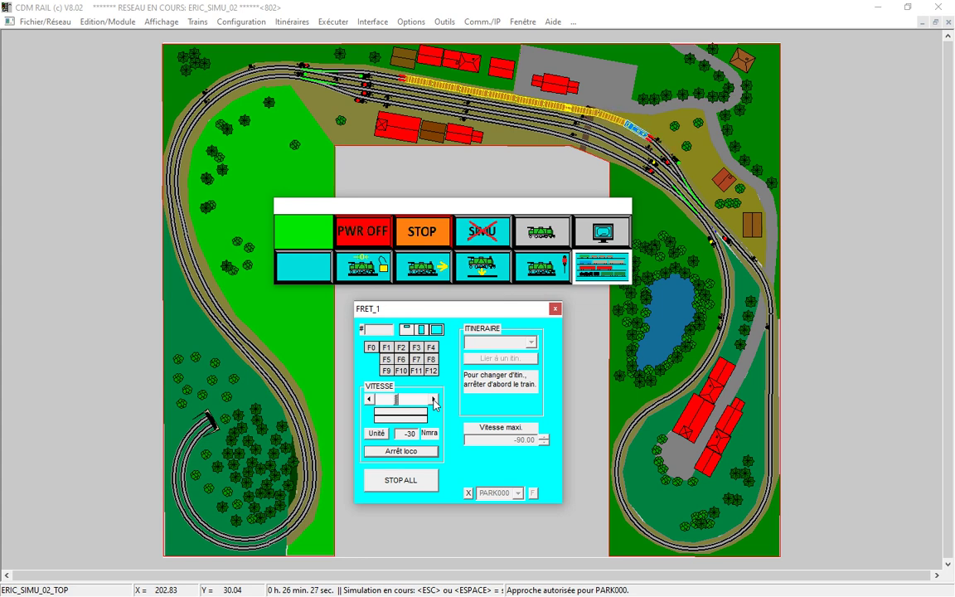
pyautogui.click(406, 452)
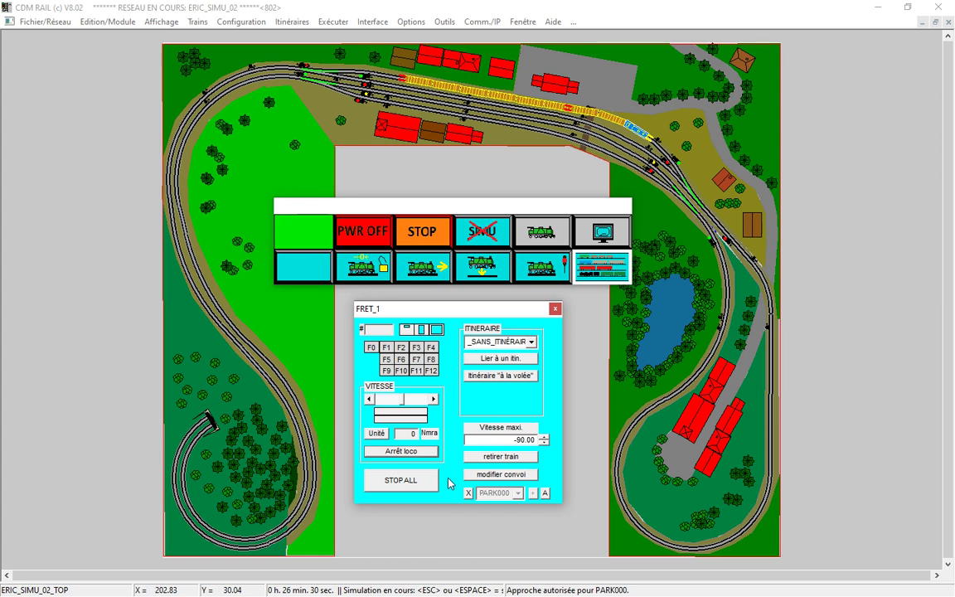
pyautogui.click(545, 494)
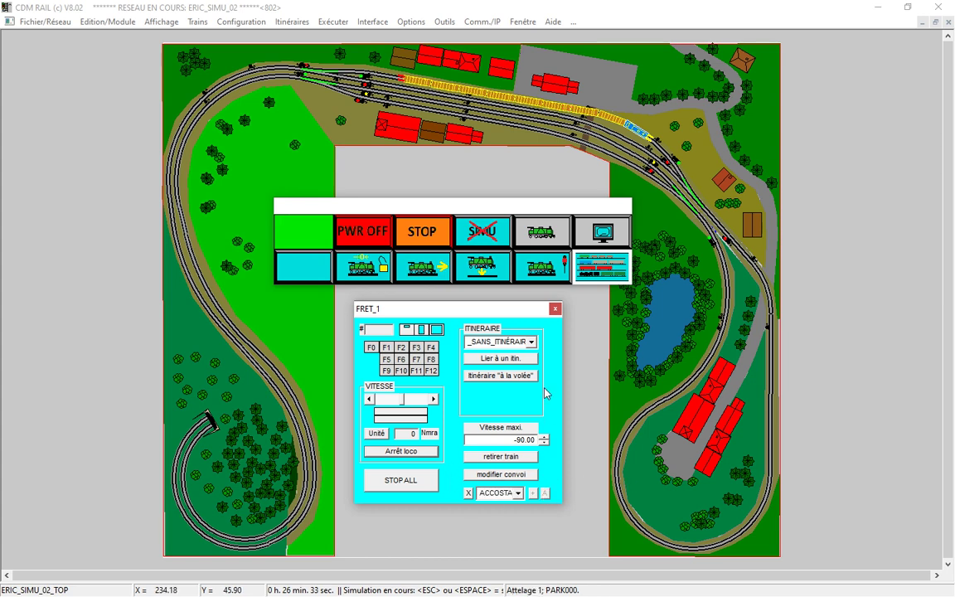
# - Link FRET_1 to itinerary MAN_1 and restart it with the wait-and-restart option
pyautogui.click(533, 345)
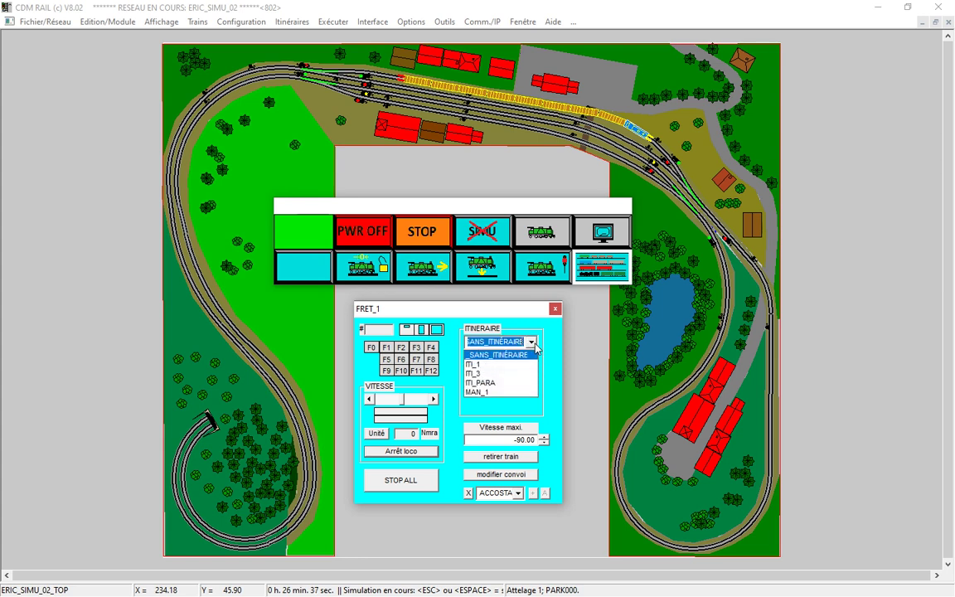
pyautogui.click(502, 393)
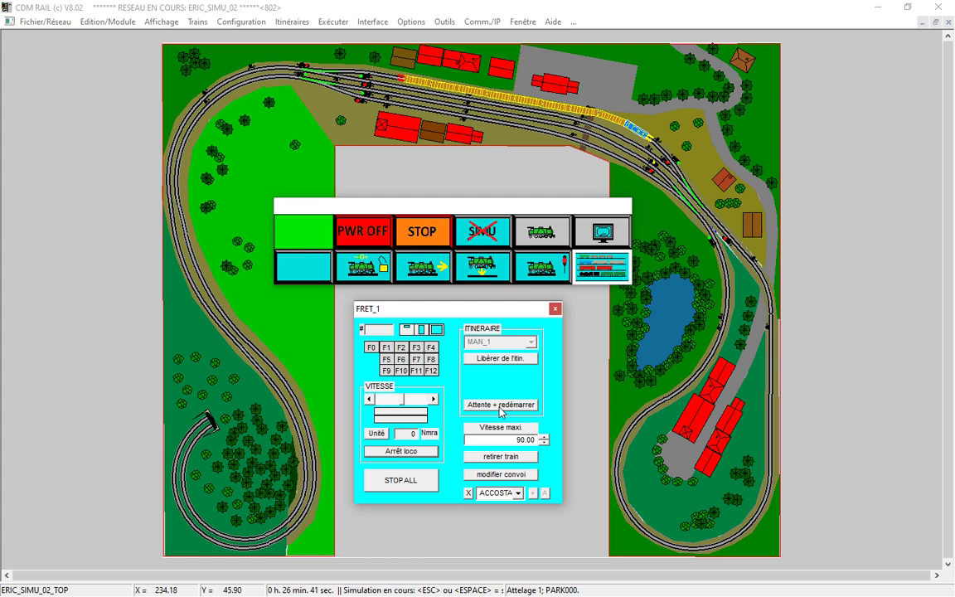
pyautogui.click(500, 406)
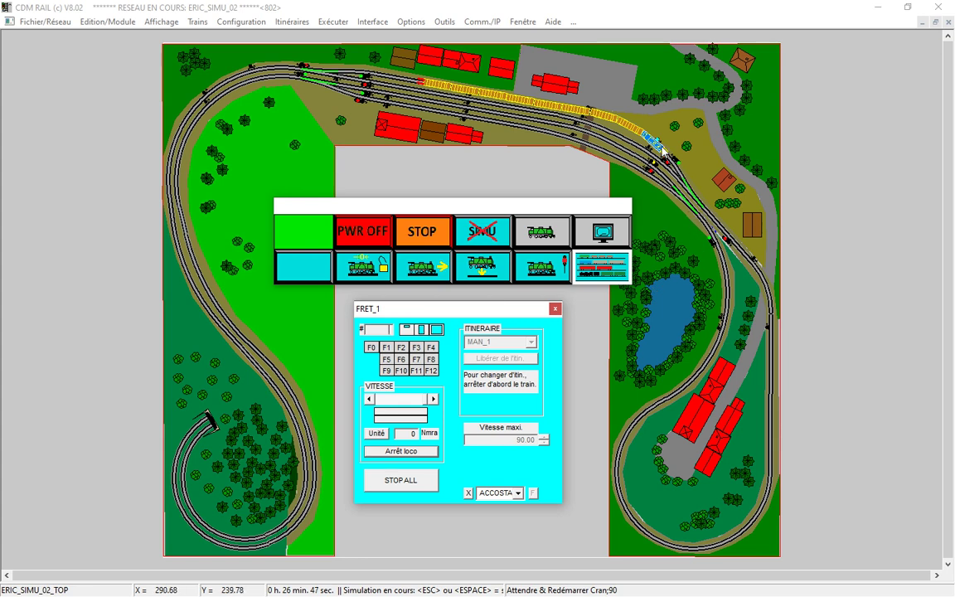
pyautogui.moveTo(661, 151)
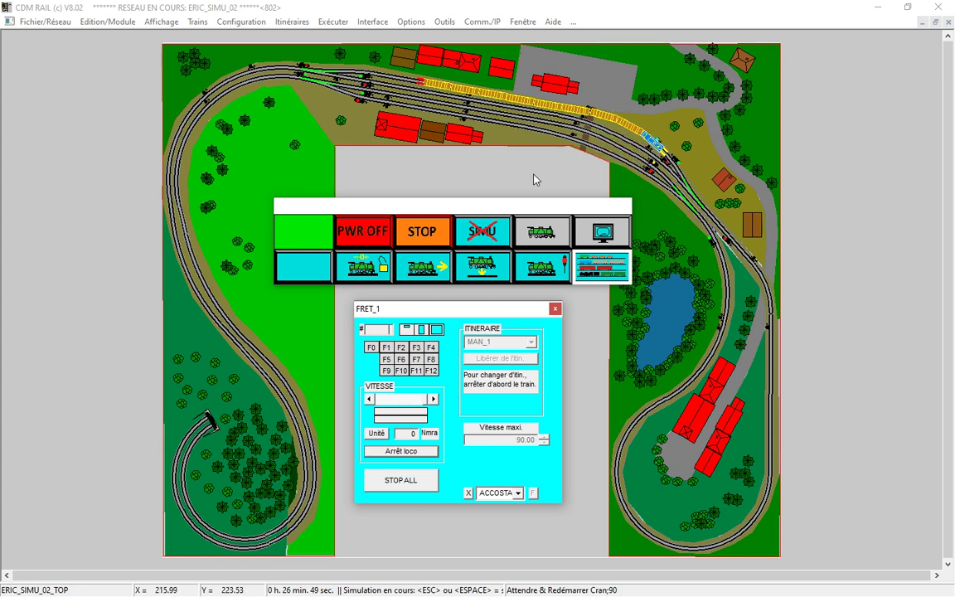